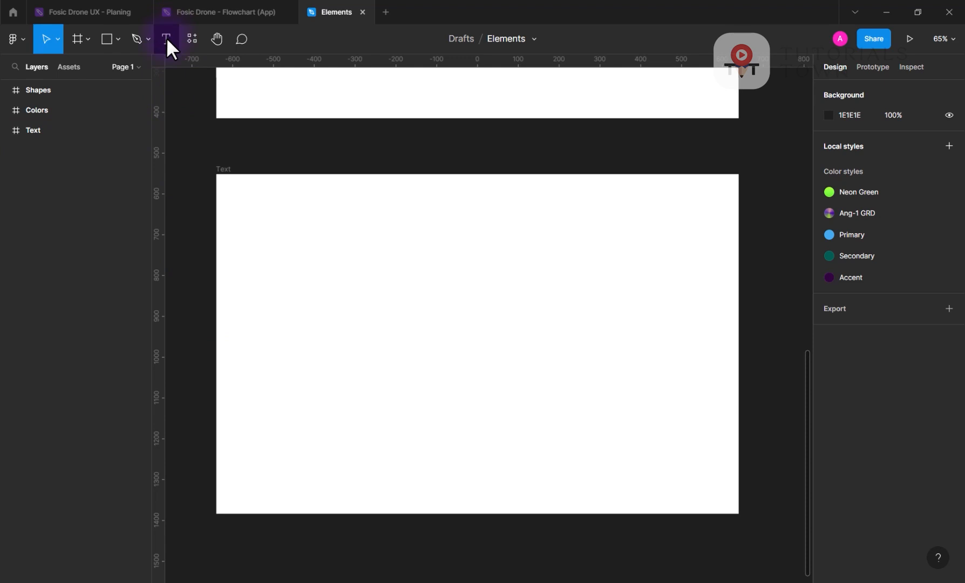
# Add the single-line text "Tutorials Town Official" near the left side of the Text frame.
pyautogui.click(165, 37)
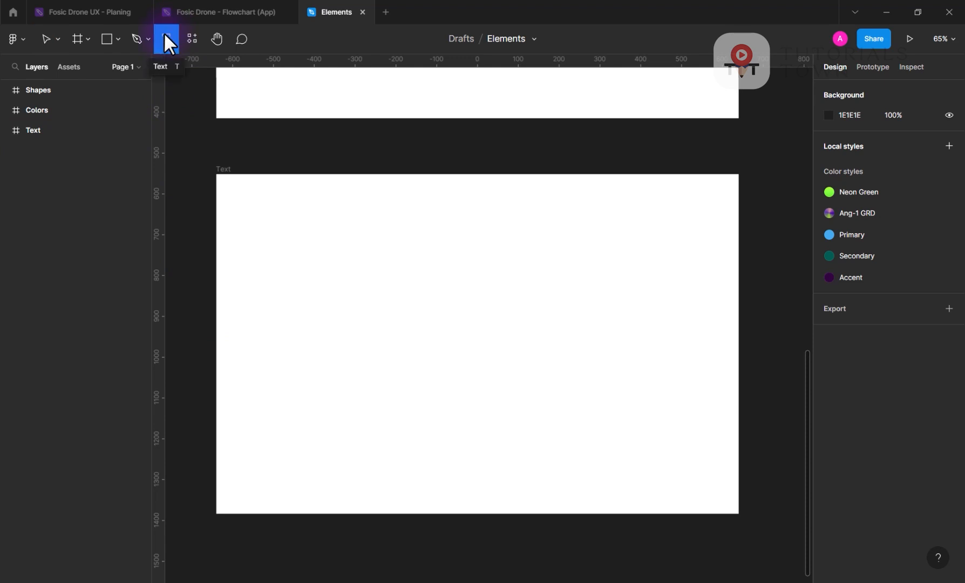
pyautogui.click(251, 276)
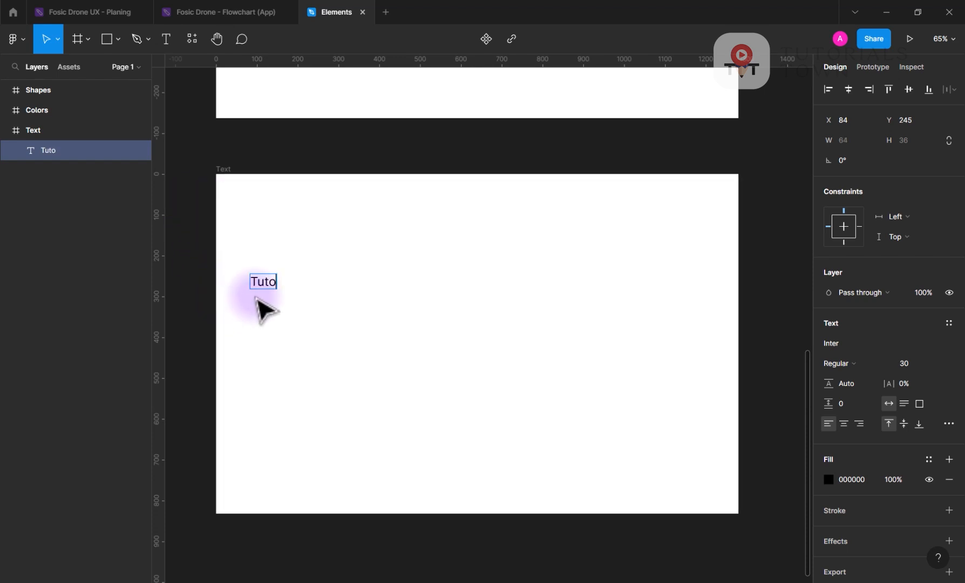
pyautogui.write('Tutorials To')
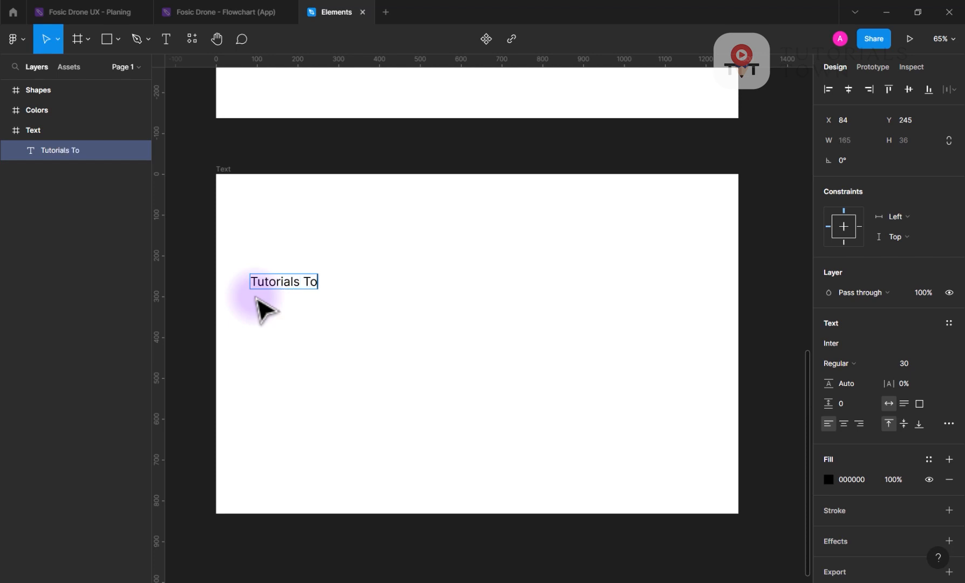
pyautogui.write('wn Official')
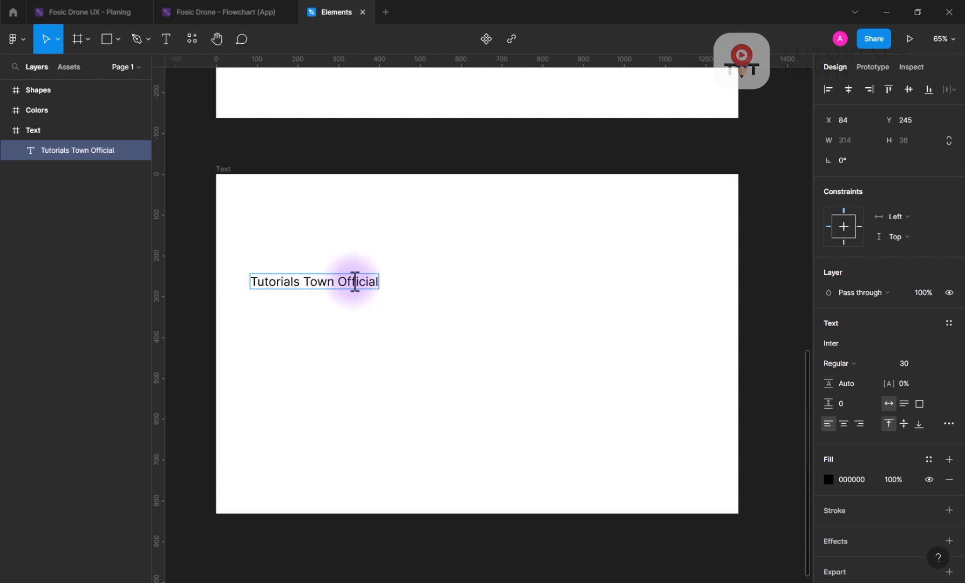
pyautogui.press('Escape')
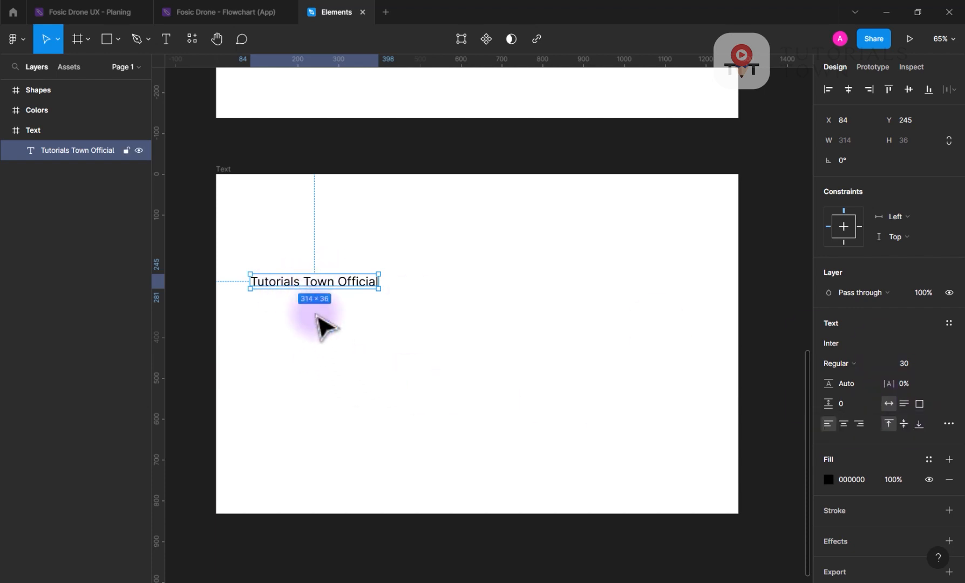
# Draw a text box about 354 × 264 below the title, reading "Typography is more important Element for any Design." with the misspelled word corrected.
pyautogui.click(166, 39)
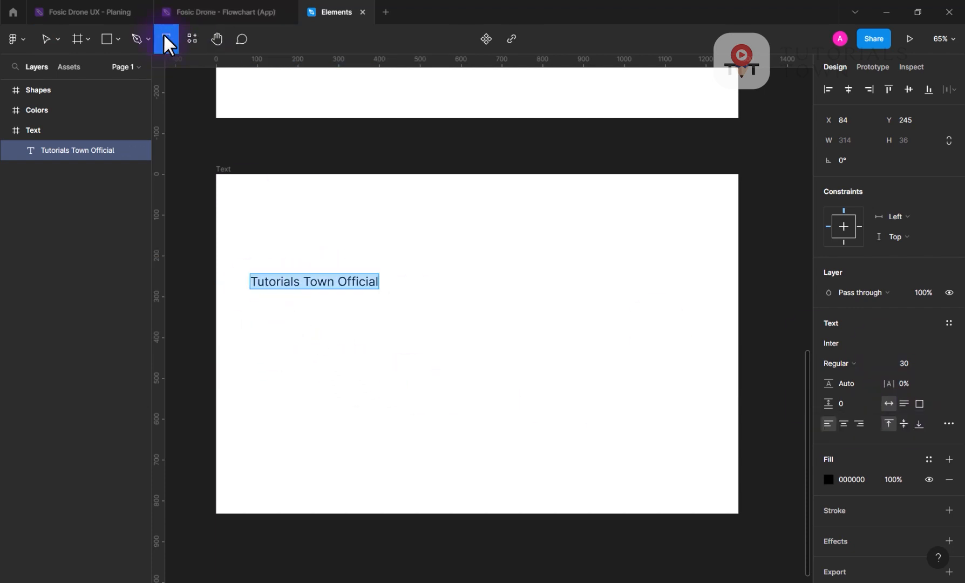
pyautogui.moveTo(250, 305); pyautogui.dragTo(395, 412)
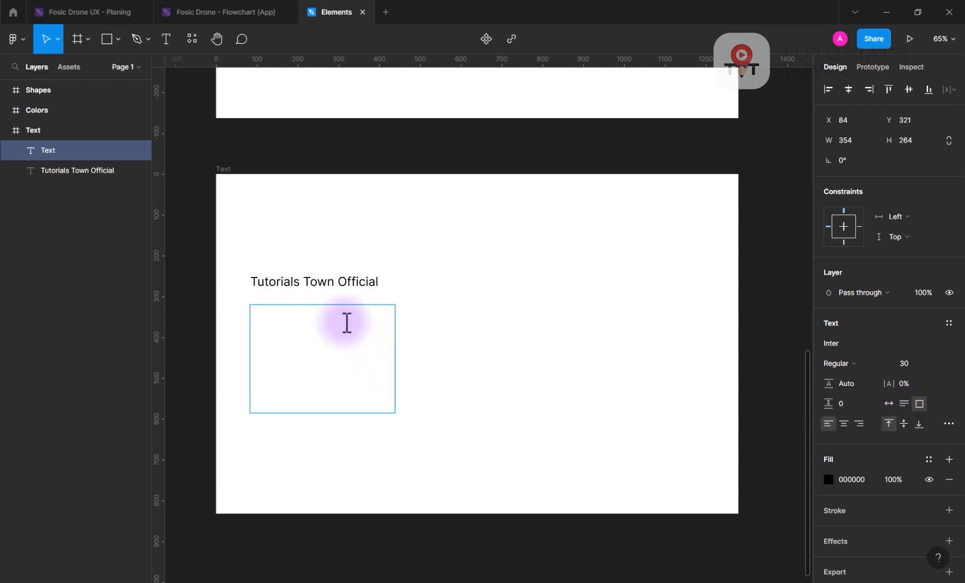
pyautogui.write('Typography is')
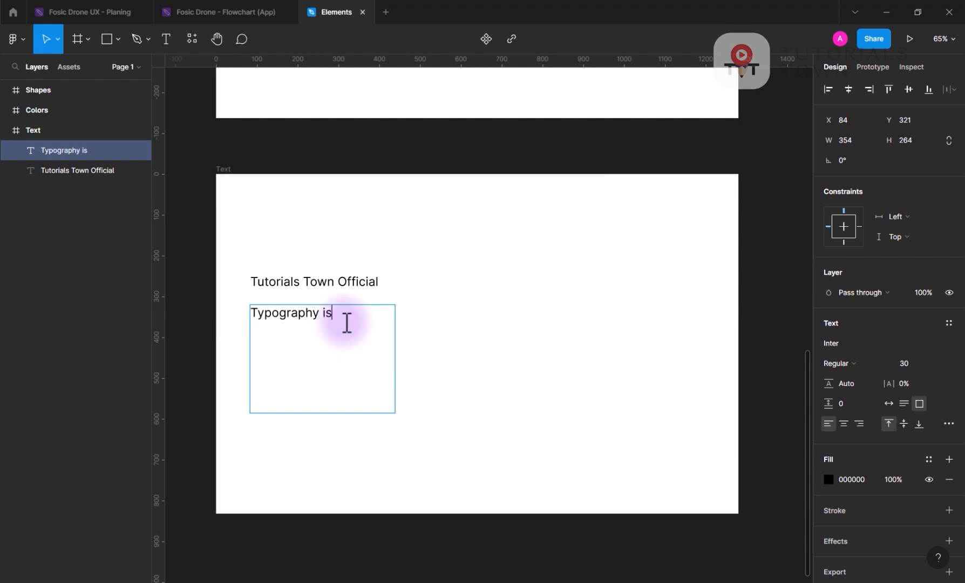
pyautogui.write(' more important ELement for any Design')
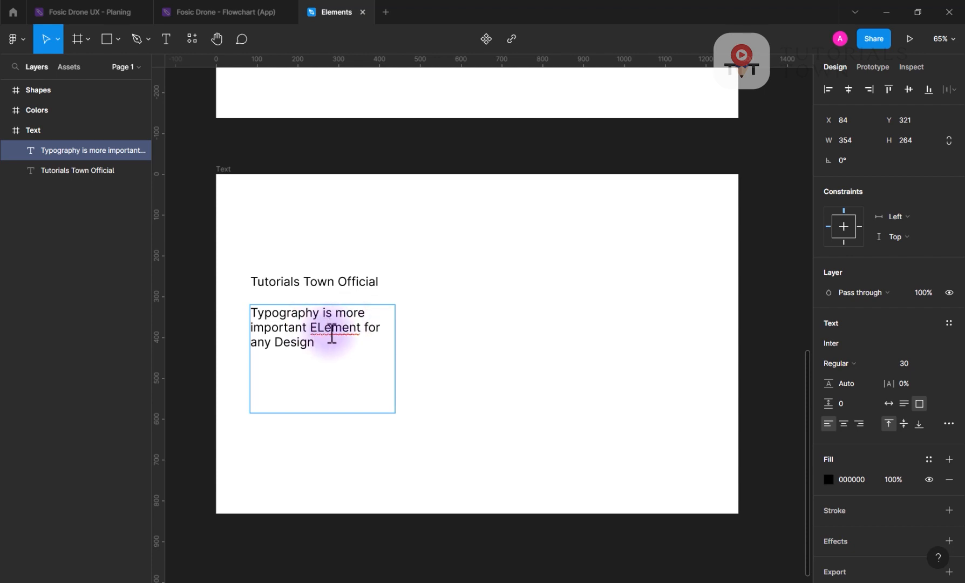
pyautogui.rightClick(329, 328)
pyautogui.click(345, 332)
pyautogui.click(312, 346)
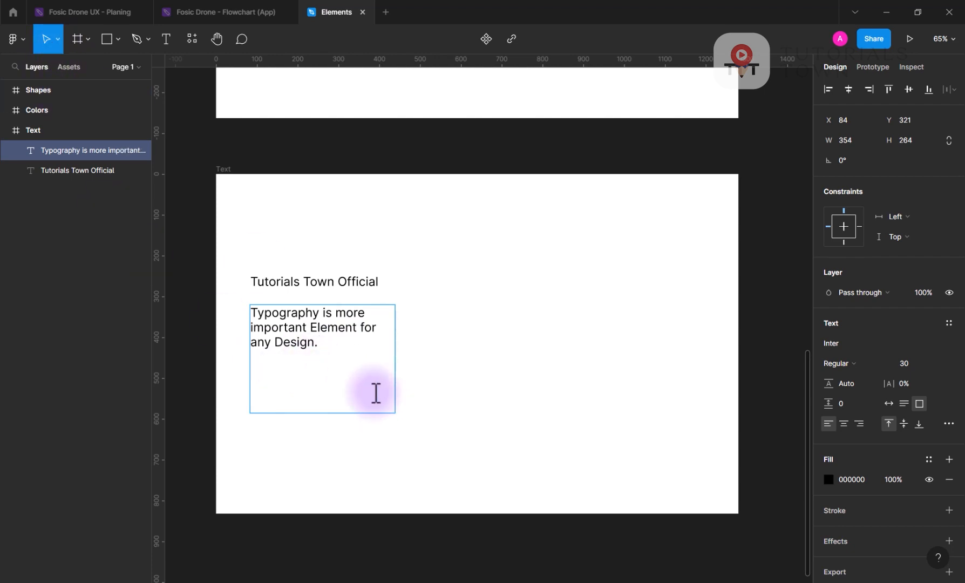
# Copy the box's sentence and paste it repeatedly to build a paragraph of six repetitions.
pyautogui.moveTo(328, 344); pyautogui.dragTo(232, 302)
pyautogui.hotkey('ctrl', 'c')
pyautogui.hotkey('ctrl', 'v')
pyautogui.hotkey('ctrl', 'v')
pyautogui.hotkey('ctrl', 'v')
pyautogui.hotkey('ctrl', 'v')
pyautogui.hotkey('ctrl', 'v')
pyautogui.hotkey('ctrl', 'v')
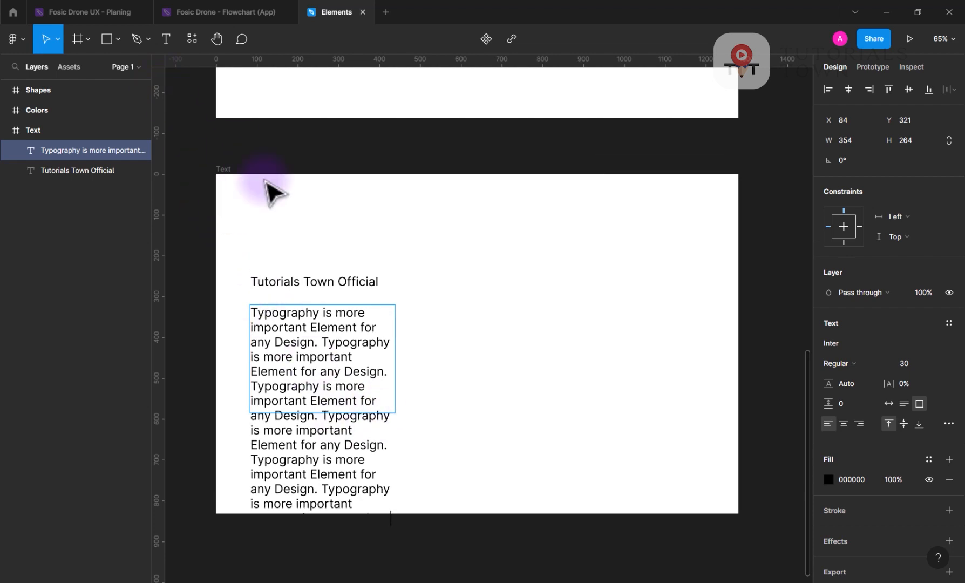
pyautogui.press('Escape')
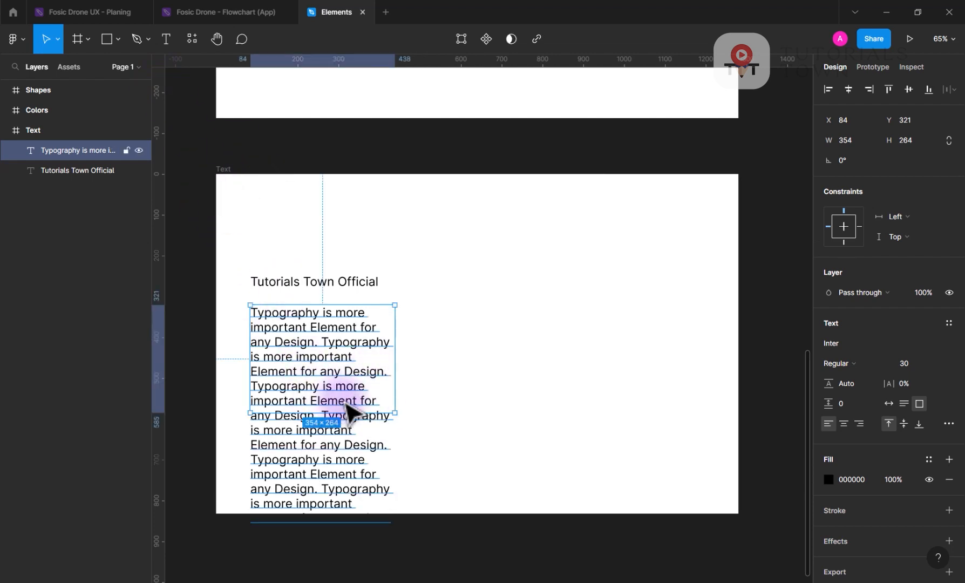
# Move the paragraph to the right of the title at X 478, Y 108, and check both texts in edit mode.
pyautogui.moveTo(390, 374); pyautogui.dragTo(523, 304)
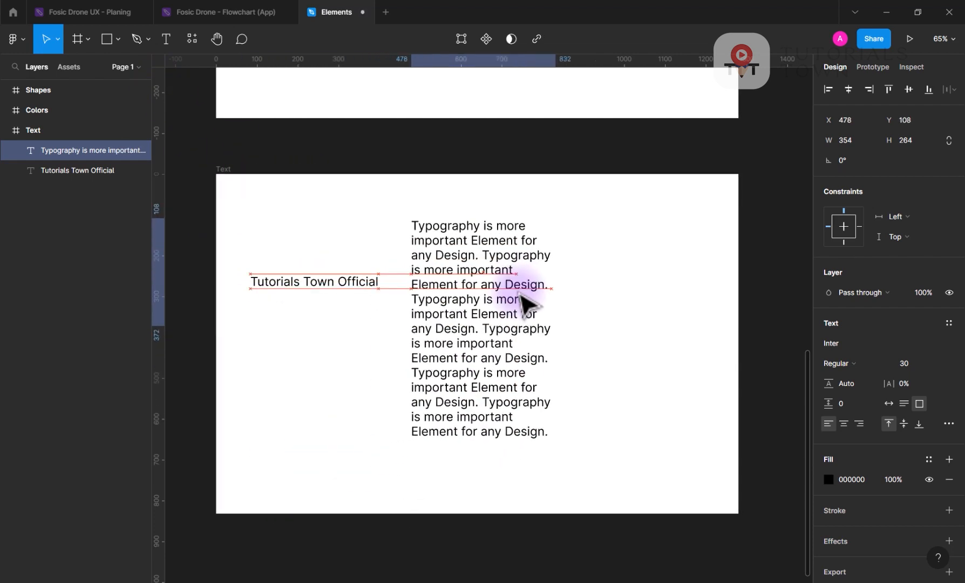
pyautogui.press('Return')
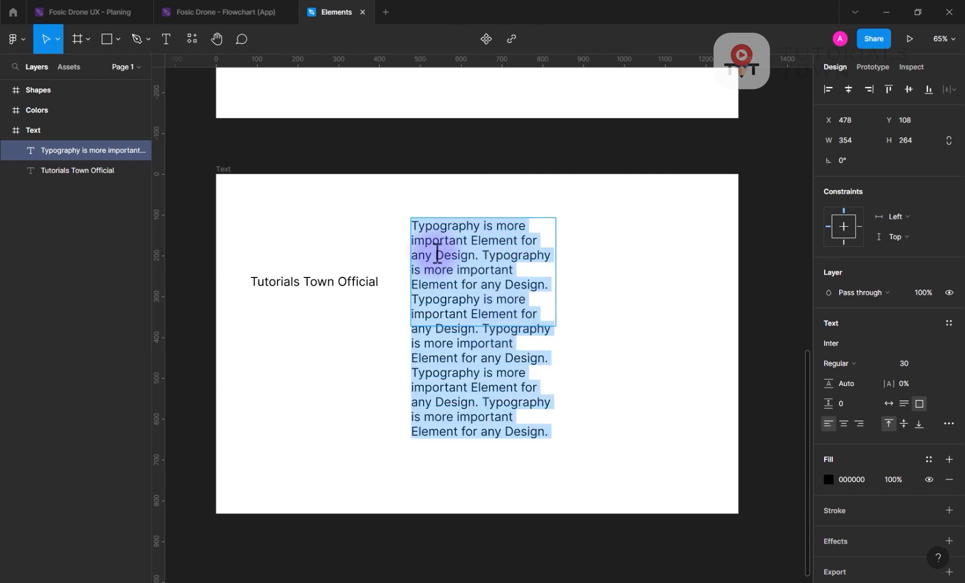
pyautogui.doubleClick(320, 280)
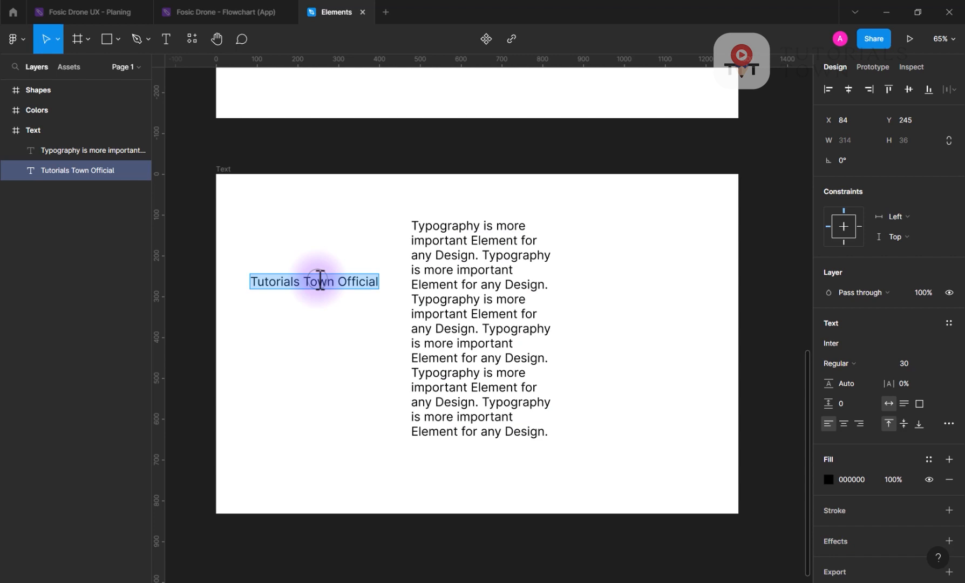
# Resize the paragraph's text box to about 633 × 299 so it encloses all its text.
pyautogui.click(502, 297)
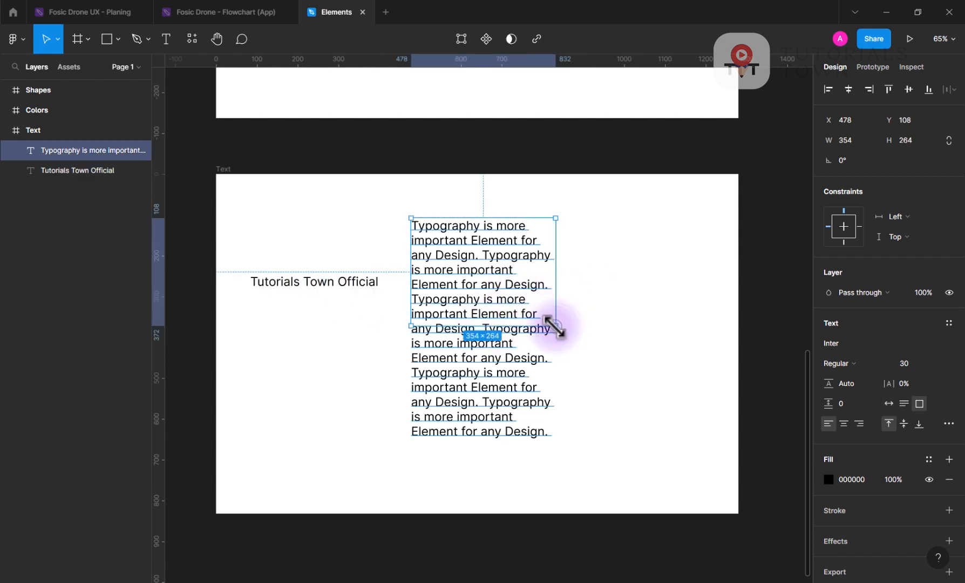
pyautogui.doubleClick(554, 326)
pyautogui.press('Escape')
pyautogui.moveTo(554, 324); pyautogui.dragTo(669, 340)
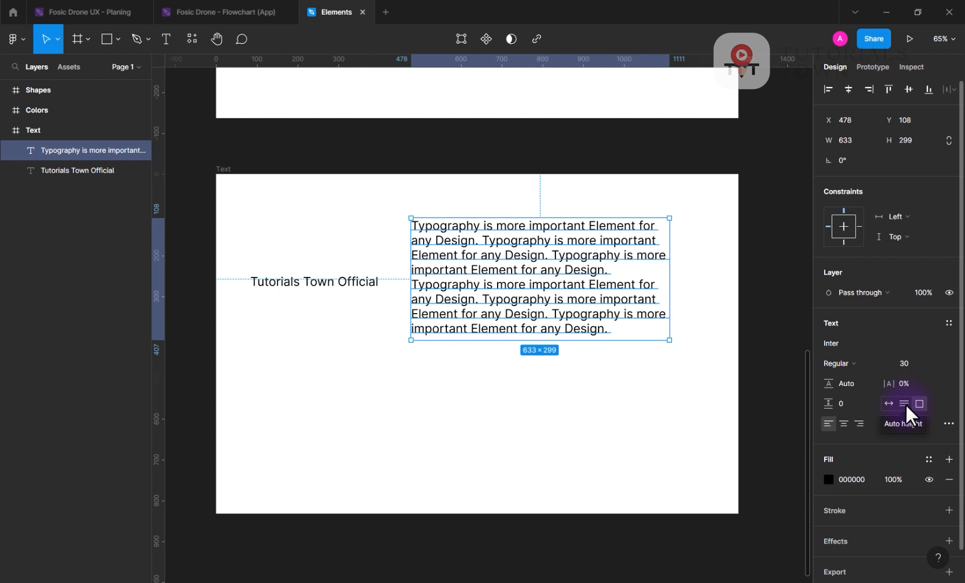
# Set the paragraph to auto height, stretch its box downward, and reapply auto height.
pyautogui.click(329, 285)
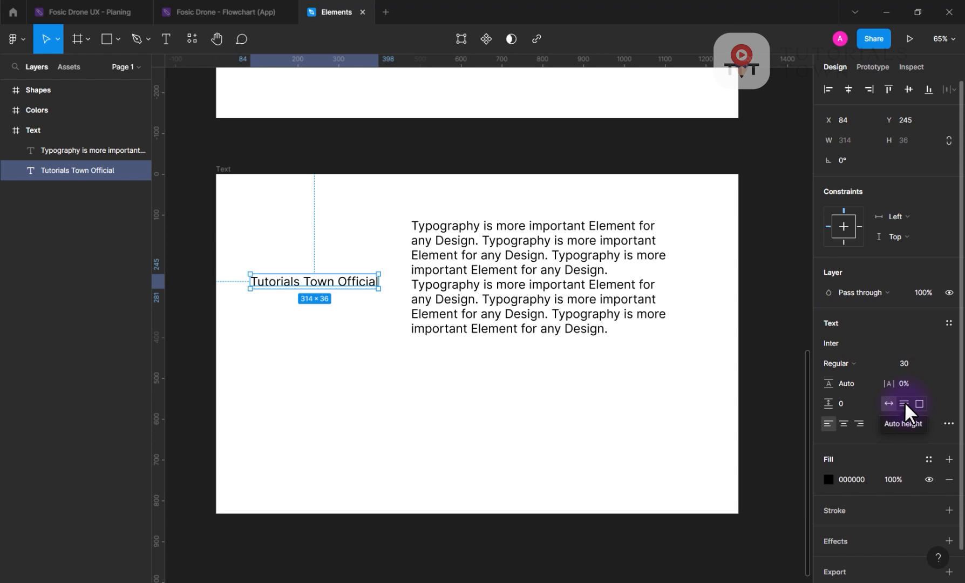
pyautogui.click(582, 326)
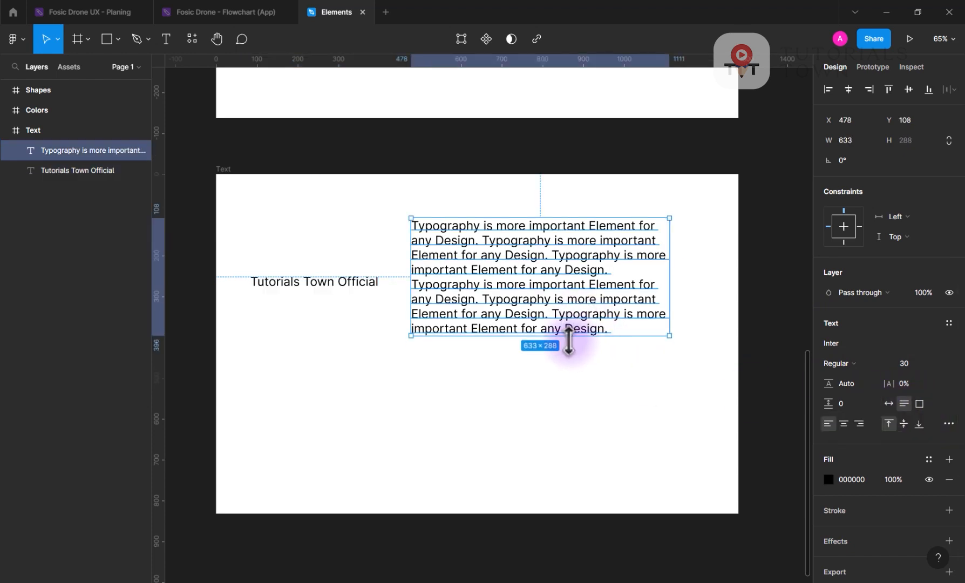
pyautogui.moveTo(570, 340); pyautogui.dragTo(566, 477)
pyautogui.click(903, 402)
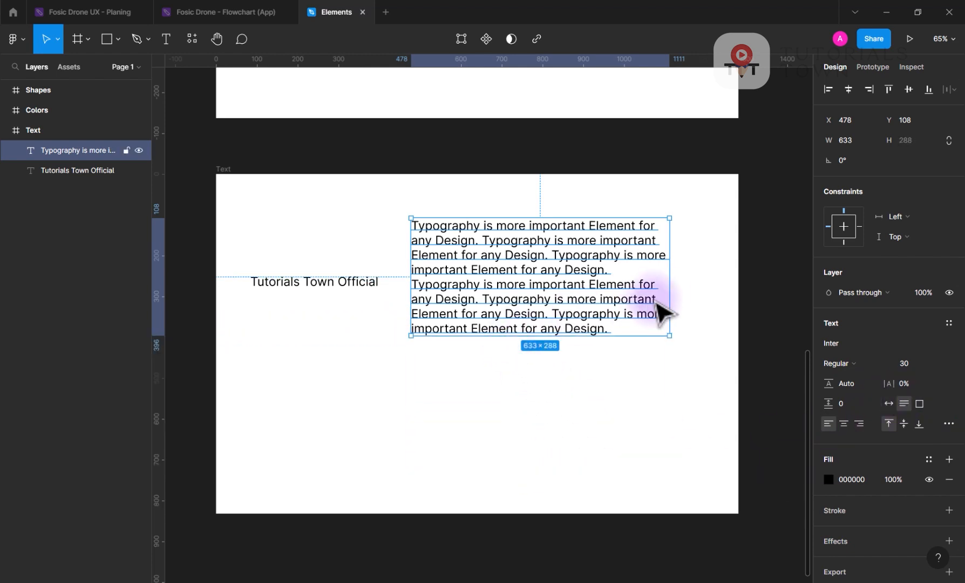
# Narrow the paragraph's box to about 373 wide, shorten it to about 254 high, and apply auto height again.
pyautogui.moveTo(670, 295); pyautogui.dragTo(563, 324)
pyautogui.moveTo(501, 438); pyautogui.dragTo(502, 322)
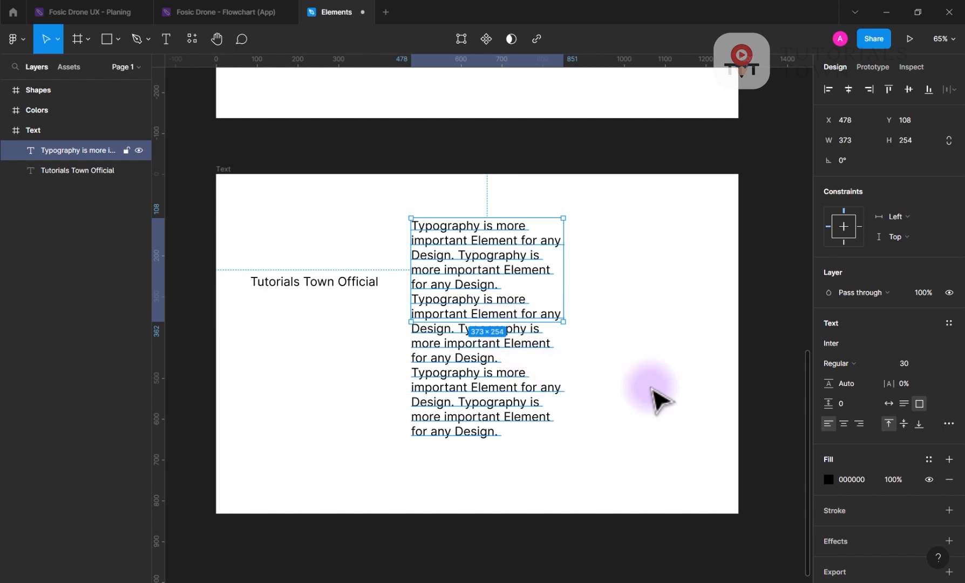
pyautogui.click(901, 403)
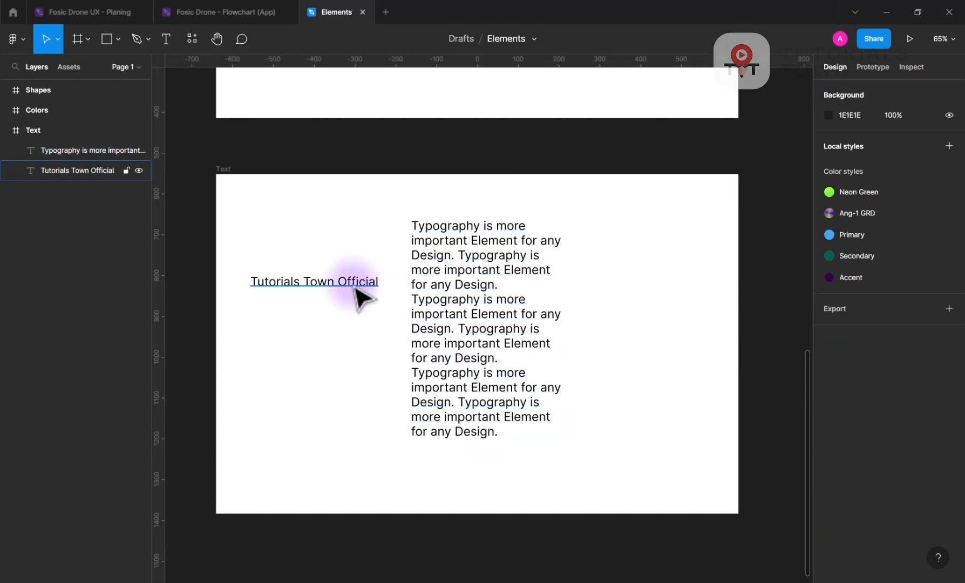
# Move the paragraph further away from the title, horizontally to X 589.
pyautogui.click(356, 289)
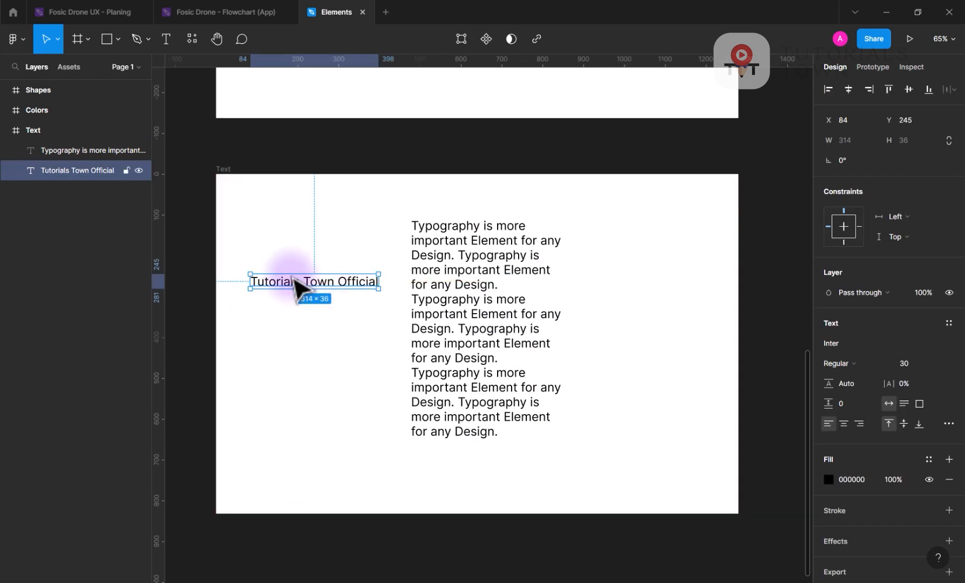
pyautogui.scroll(5, 294, 280)
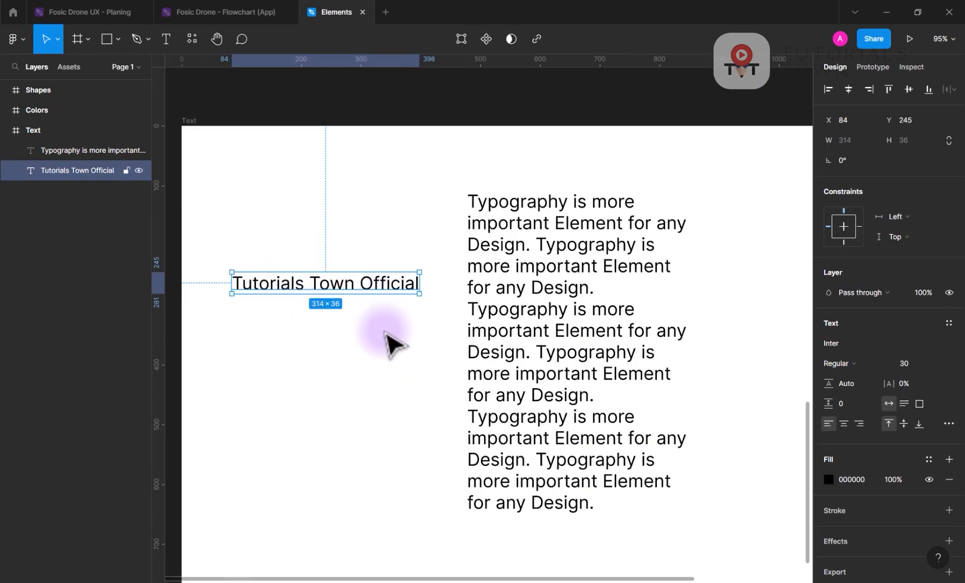
pyautogui.moveTo(487, 308); pyautogui.dragTo(554, 323)
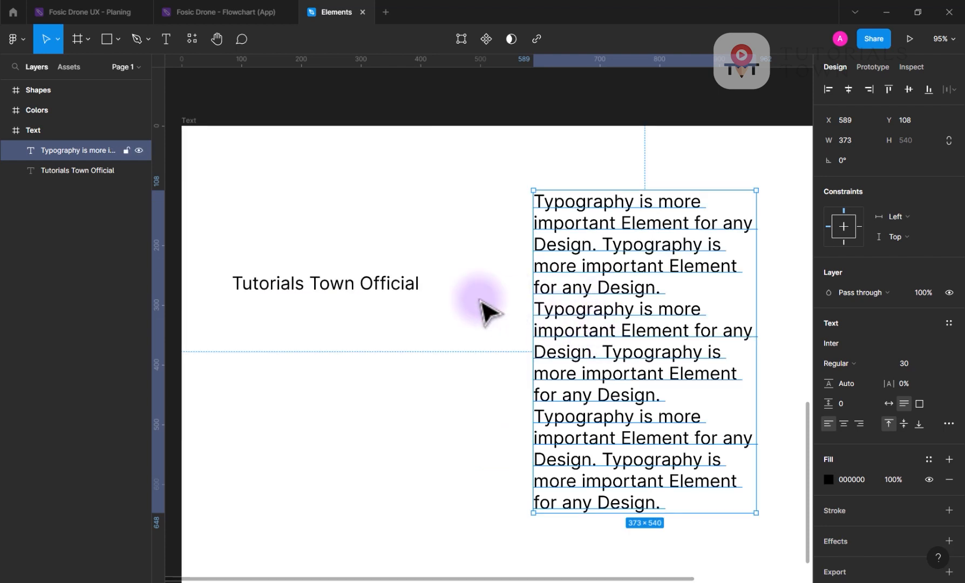
# Browse the available font families for the "Tutorials Town Official" title.
pyautogui.click(372, 286)
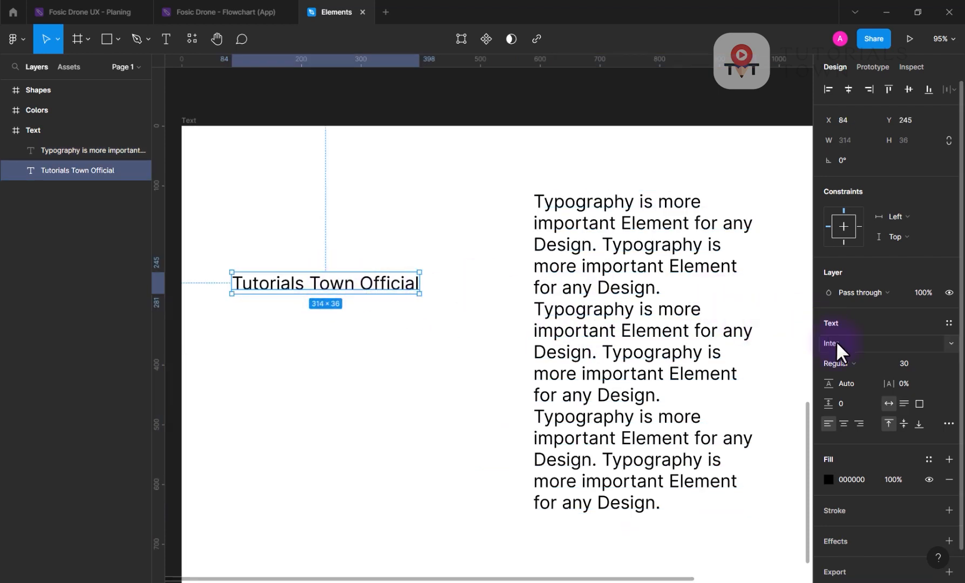
pyautogui.click(952, 340)
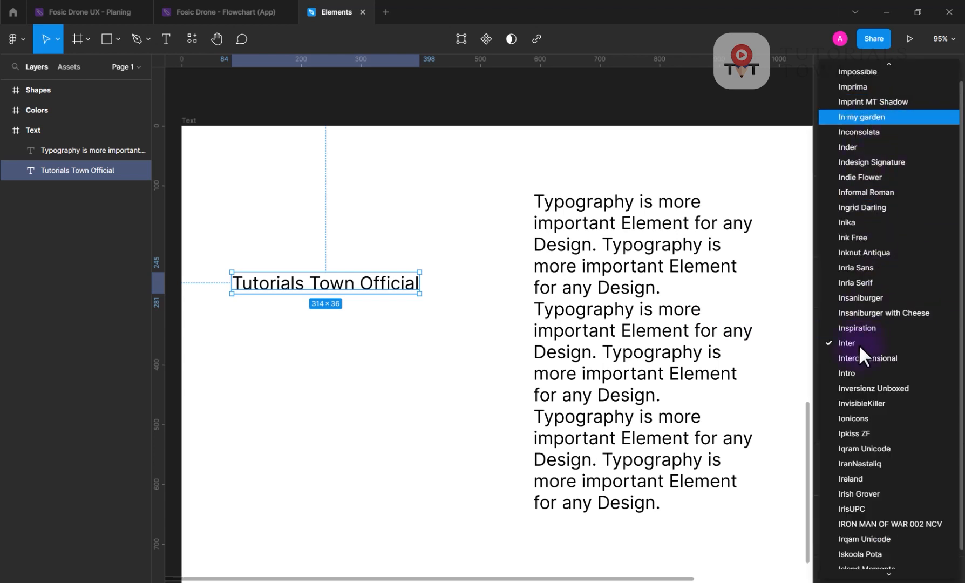
pyautogui.scroll(-5, 862, 498)
pyautogui.click(379, 407)
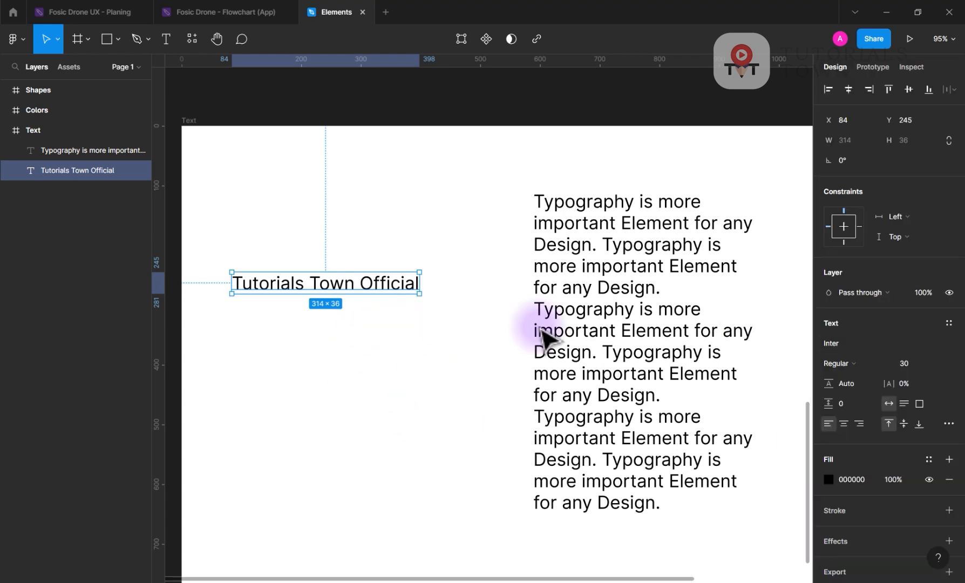
pyautogui.click(950, 341)
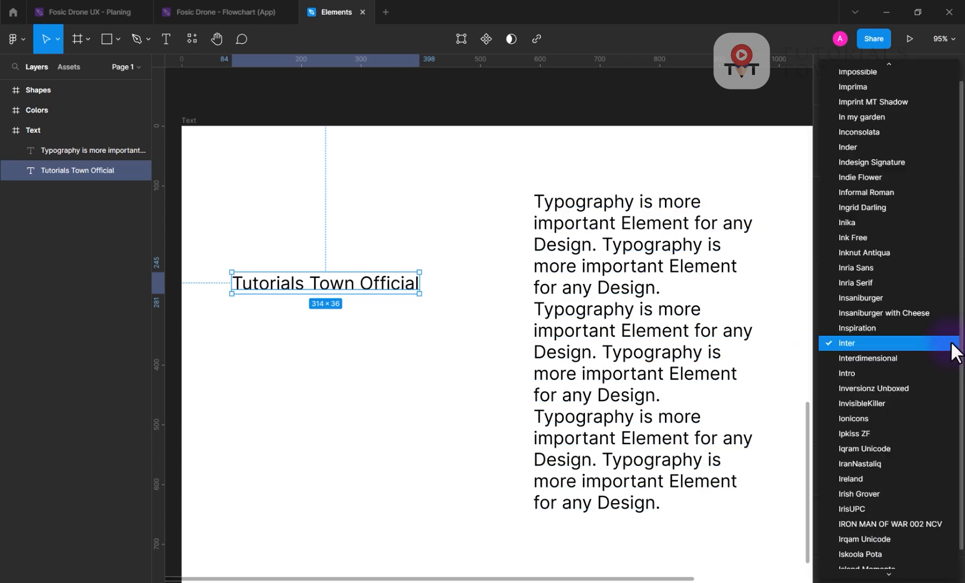
pyautogui.click(373, 391)
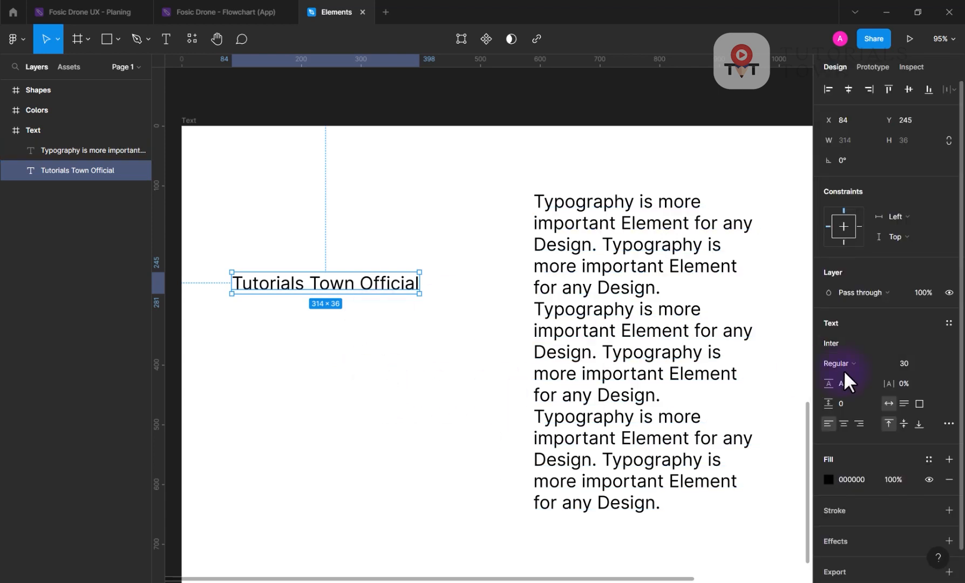
pyautogui.click(950, 344)
pyautogui.scroll(10, 874, 431)
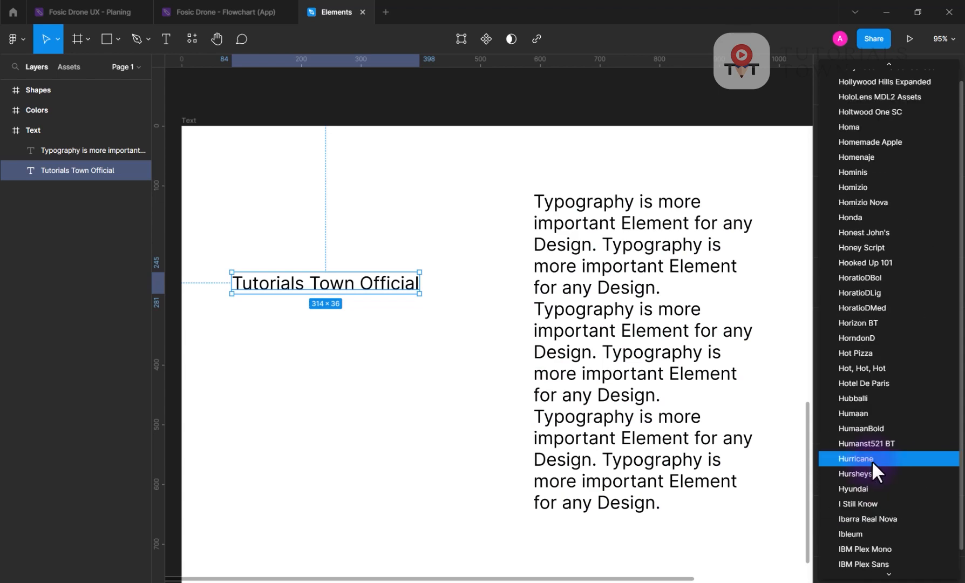
pyautogui.scroll(20, 877, 456)
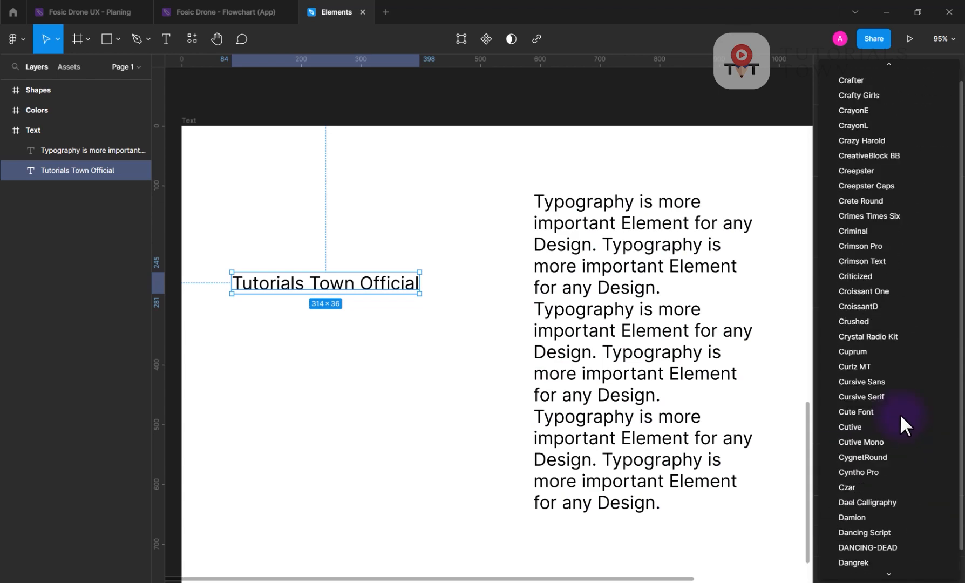
pyautogui.scroll(20, 904, 413)
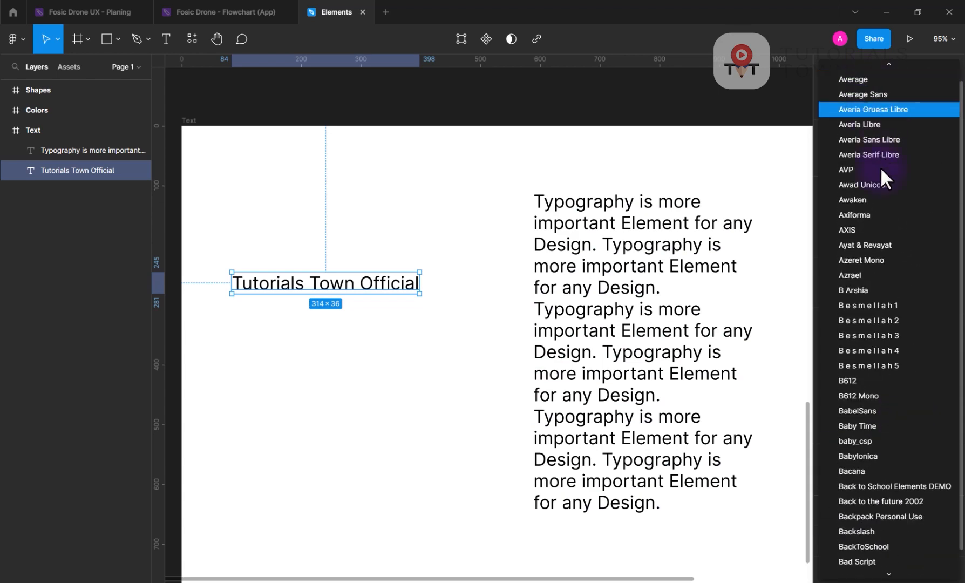
pyautogui.scroll(5, 893, 81)
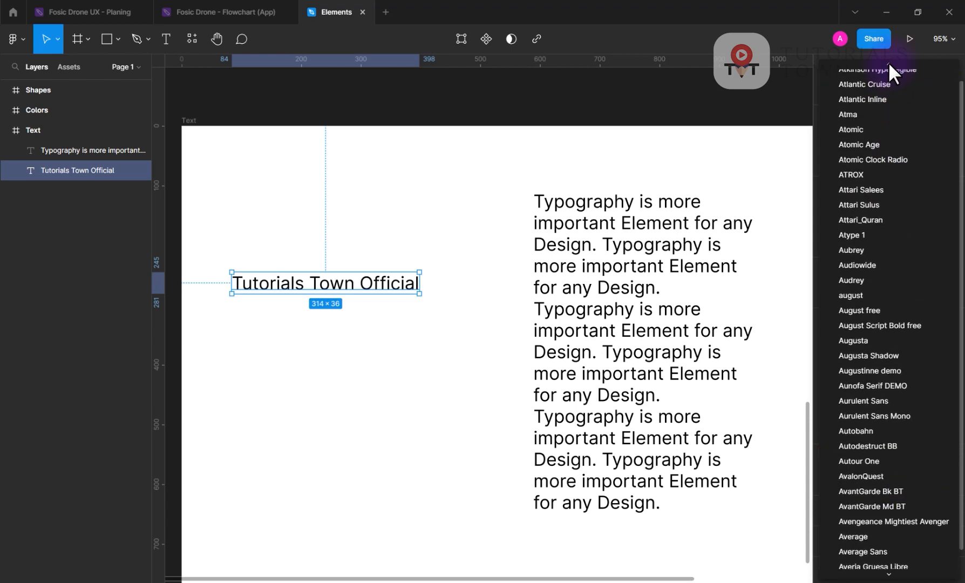
pyautogui.click(889, 62)
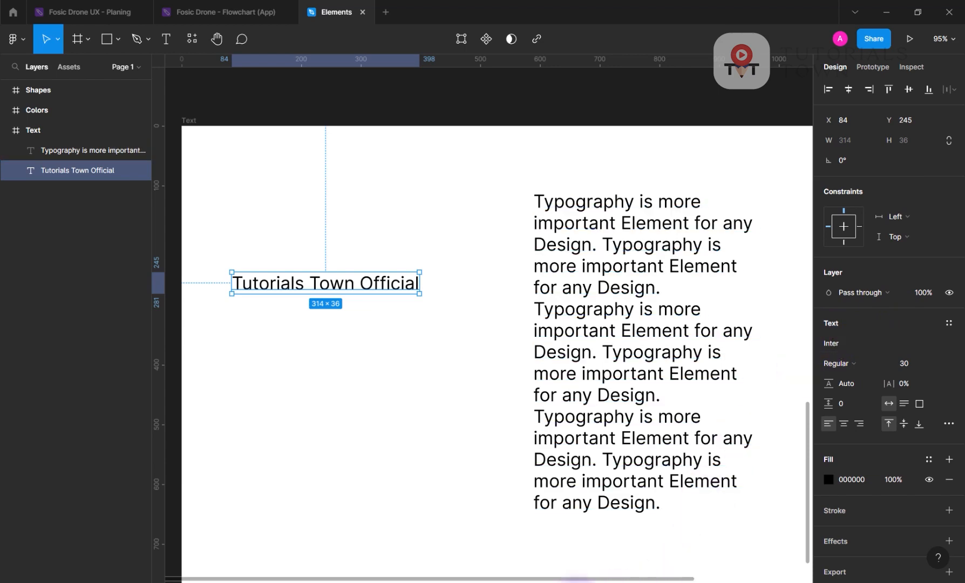
# Switch to the web browser and open the Google Fonts site in a new tab.
pyautogui.click(574, 582)
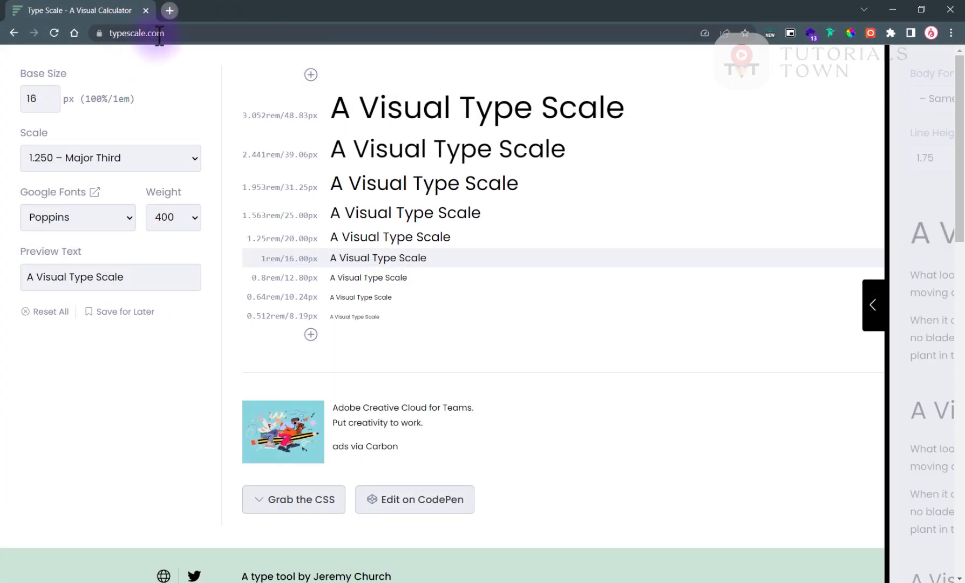
pyautogui.click(169, 10)
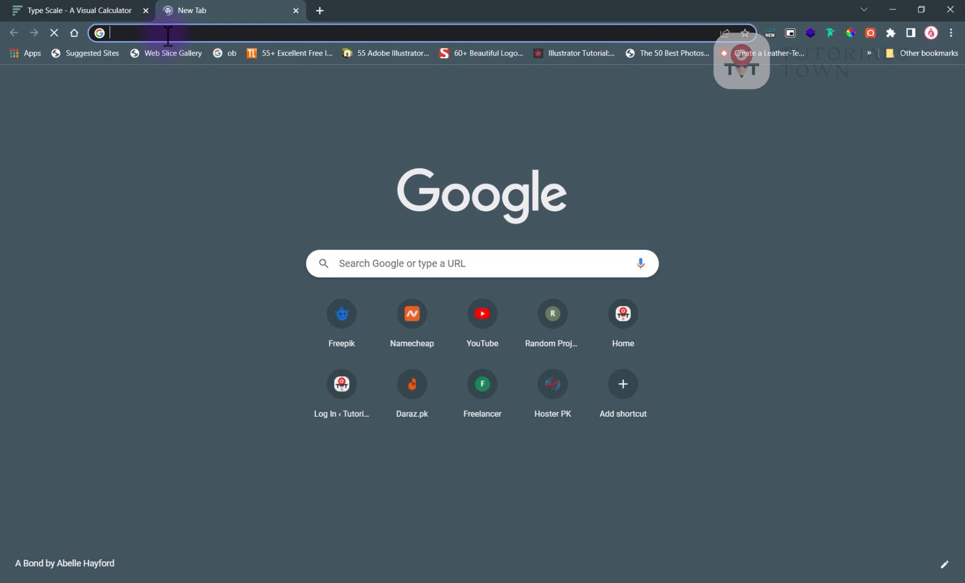
pyautogui.write('fg')
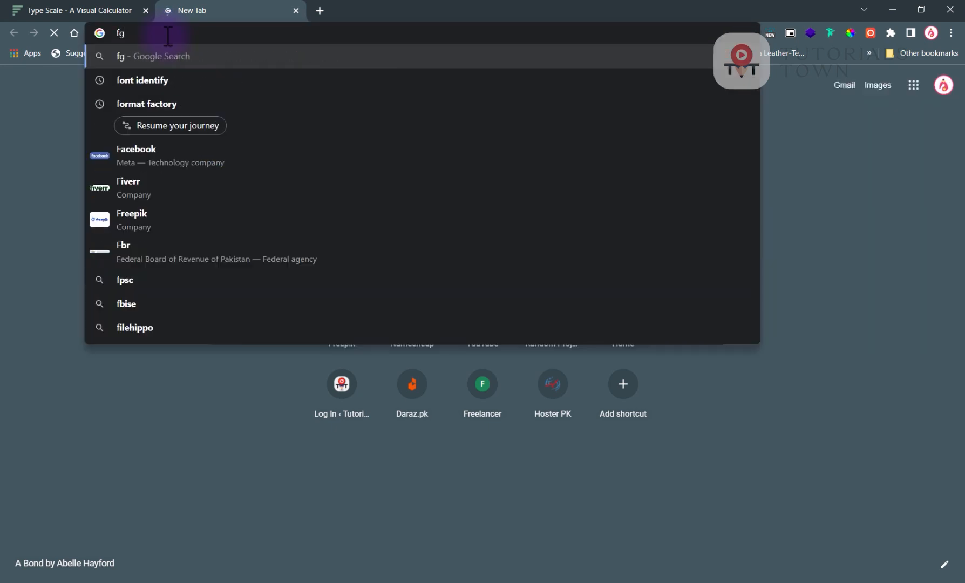
pyautogui.press('BackSpace')
pyautogui.press('BackSpace')
pyautogui.write('google')
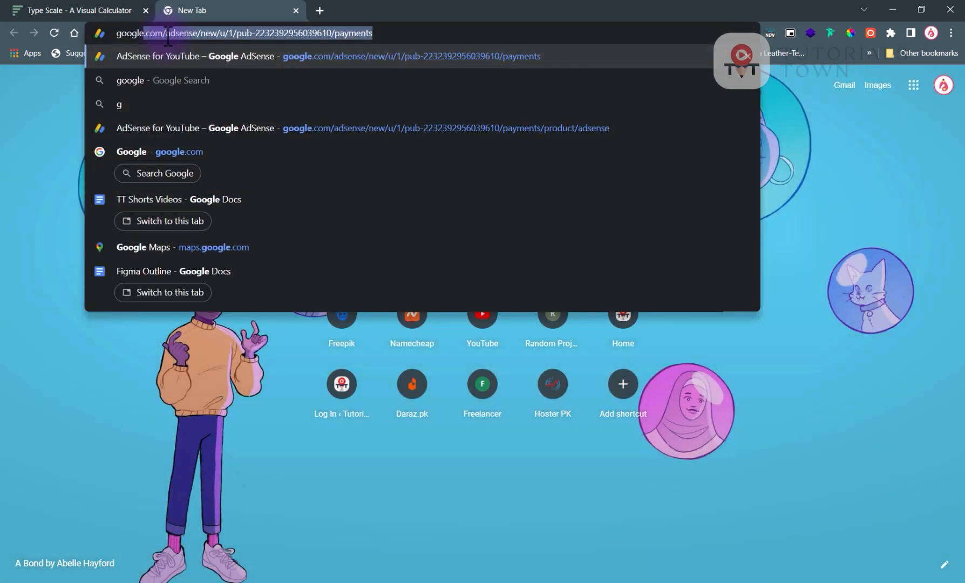
pyautogui.write('.font')
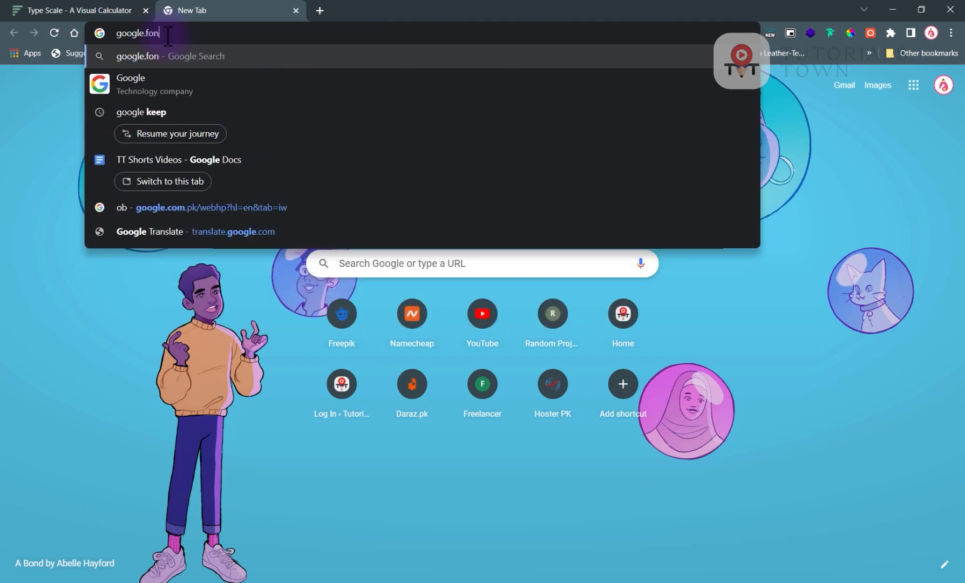
pyautogui.press('Return')
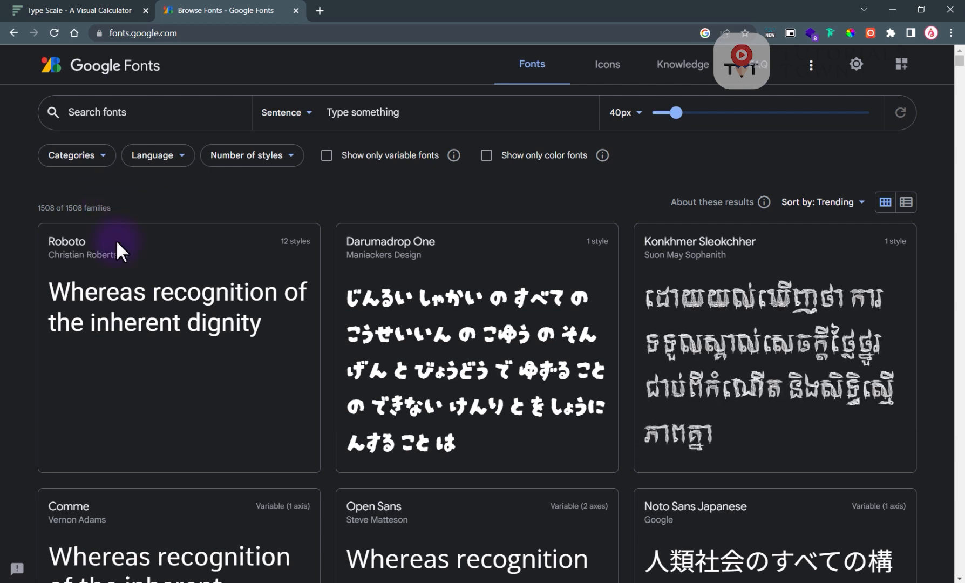
# Open the Roboto family's page and look through its available styles.
pyautogui.click(142, 292)
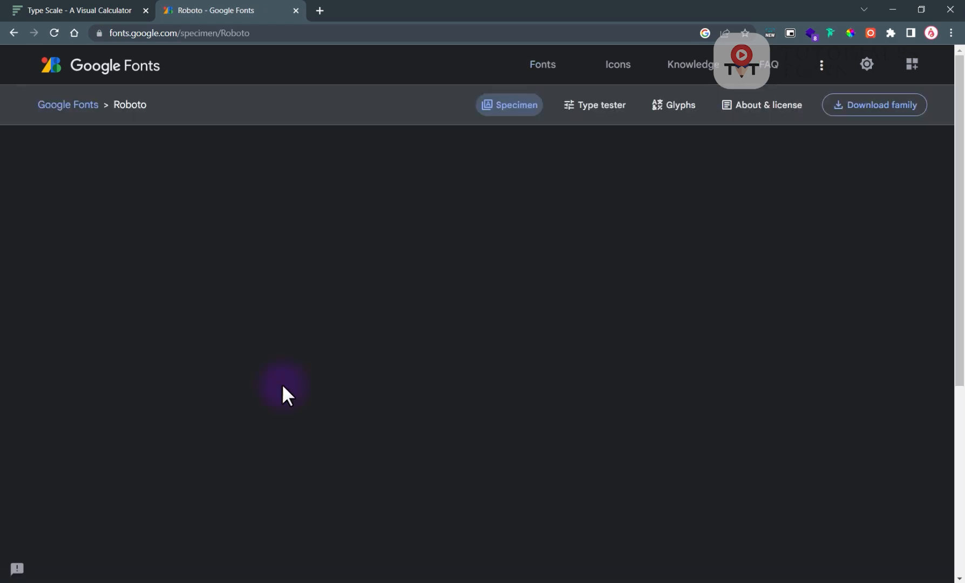
pyautogui.scroll(-8, 213, 464)
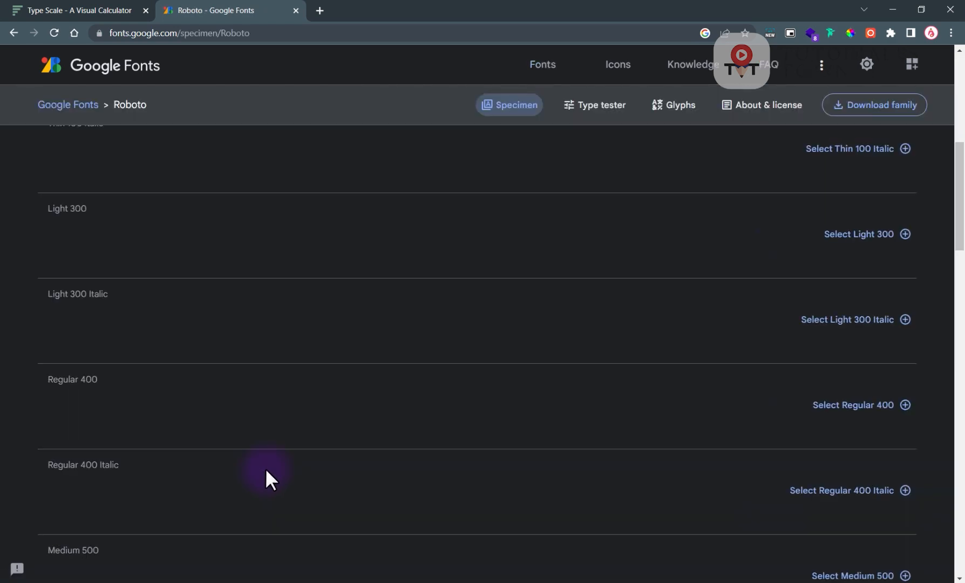
pyautogui.scroll(9, 264, 470)
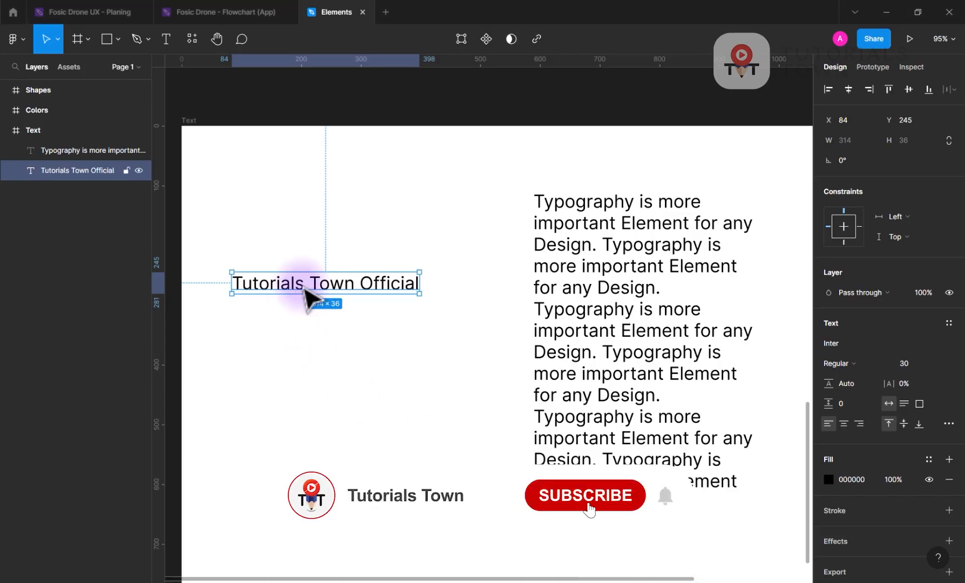
# Duplicate the "Tutorials Town Official" title directly below it at Y 335 and change the copy's text to "SANS SERIF".
pyautogui.moveTo(304, 290); pyautogui.dragTo(317, 344)
pyautogui.doubleClick(308, 338)
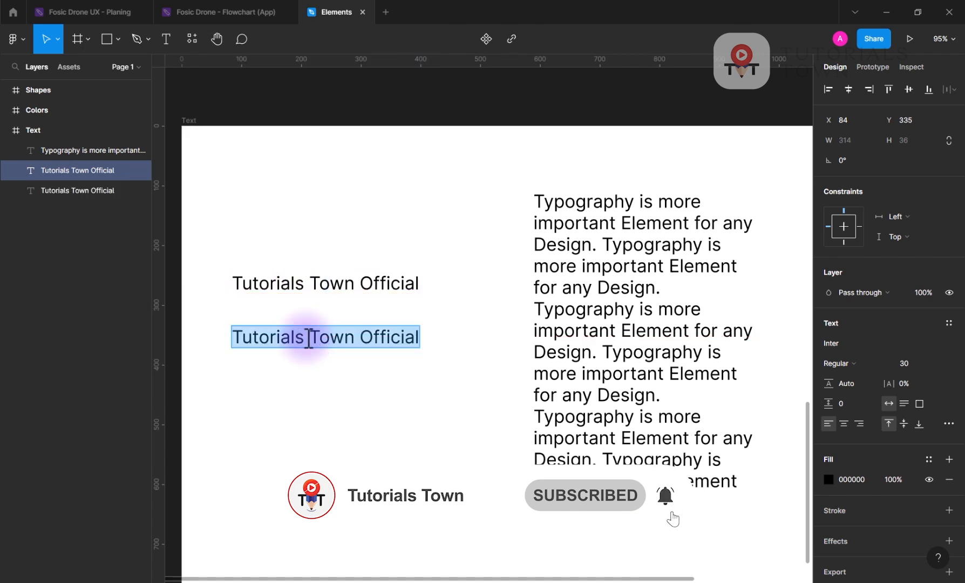
pyautogui.write('SERIF')
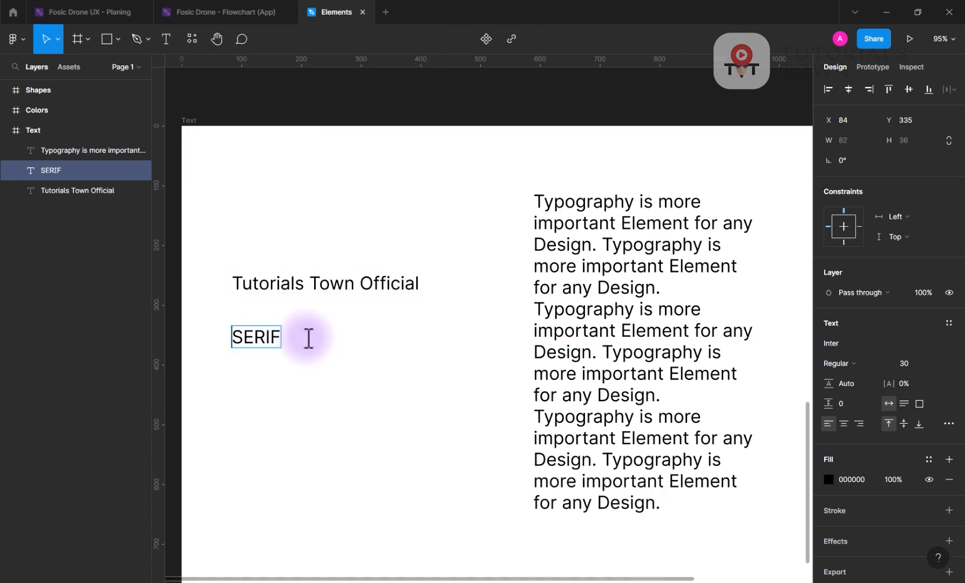
pyautogui.press('Home')
pyautogui.write('SANS')
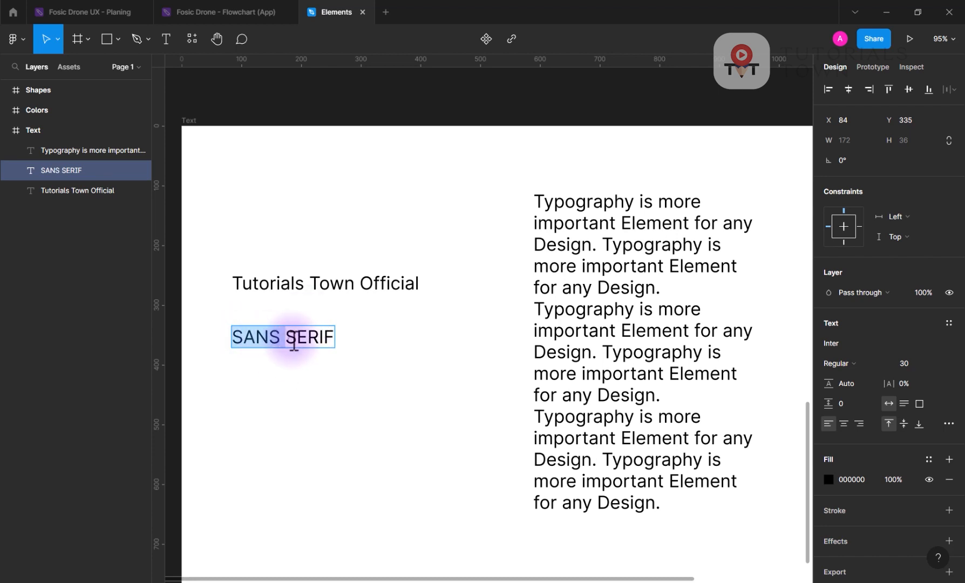
pyautogui.doubleClick(295, 338)
pyautogui.scroll(5, 287, 339)
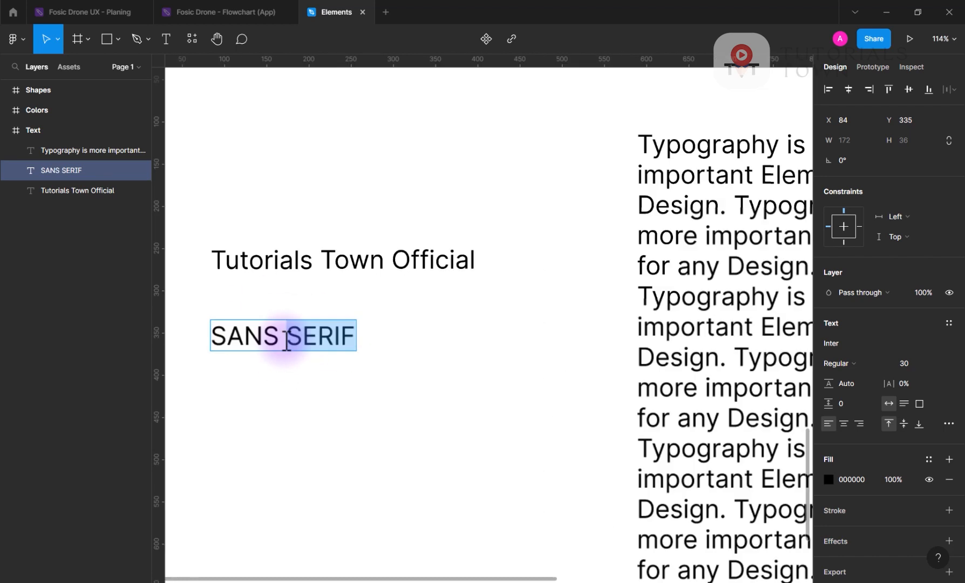
pyautogui.press('Escape')
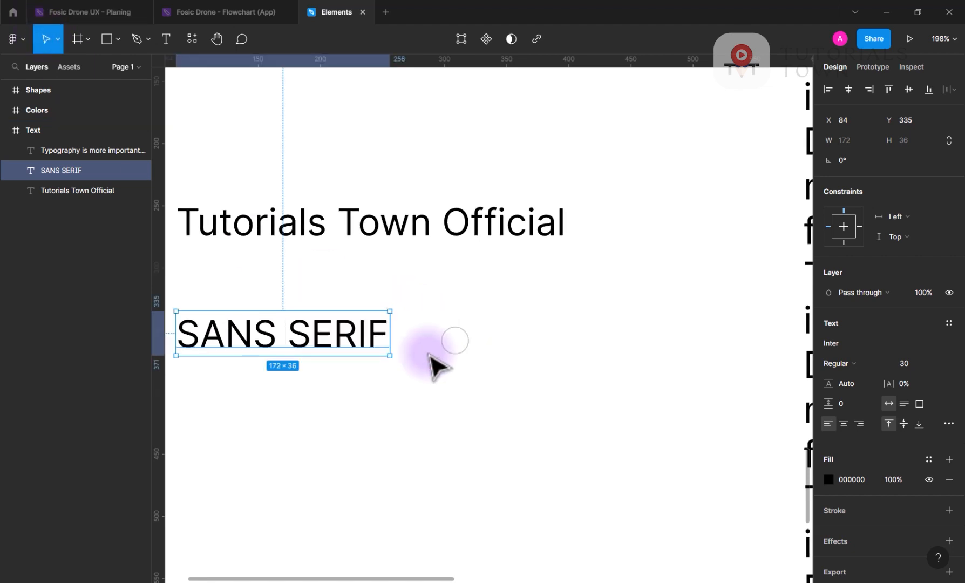
# Move the "SANS SERIF" text to about X 143, Y 307 and set its font to Sora.
pyautogui.moveTo(376, 350); pyautogui.dragTo(447, 318)
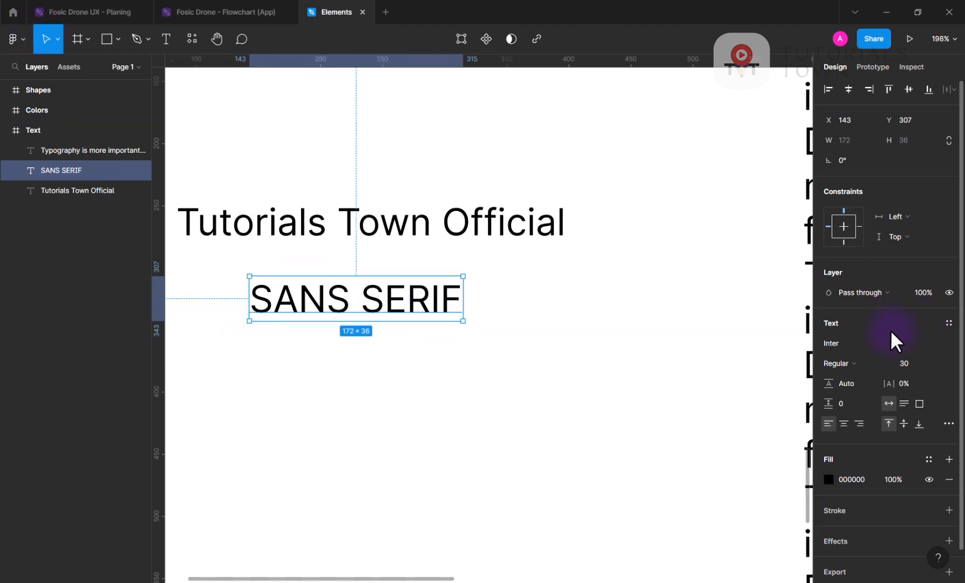
pyautogui.click(867, 340)
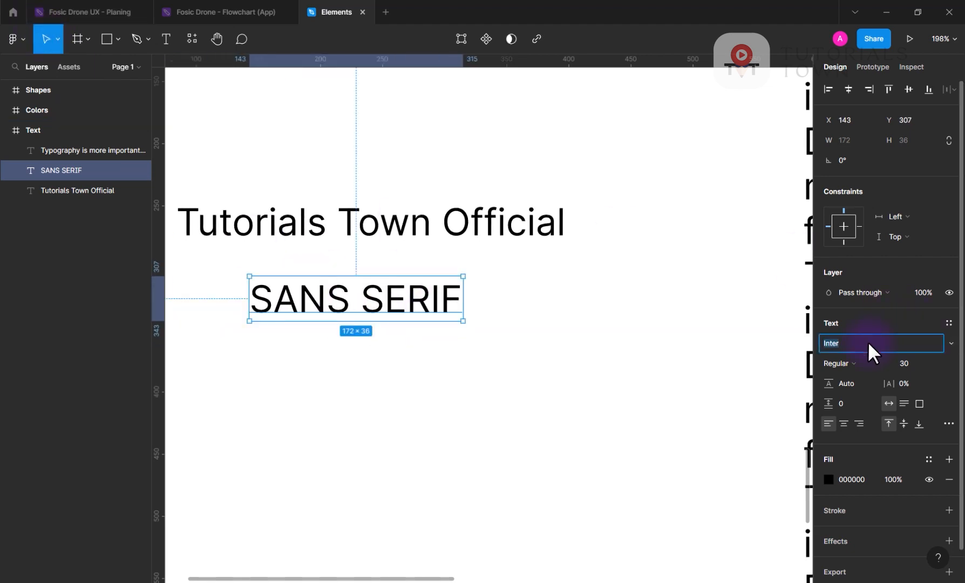
pyautogui.write('Sora')
pyautogui.press('Return')
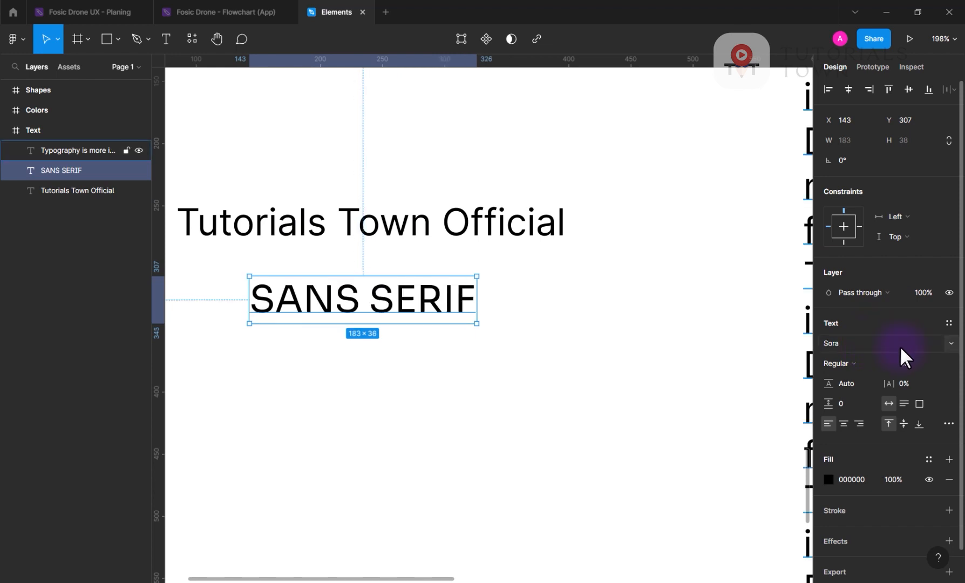
# Set the "Tutorials Town Official" title's font to Clash Display and move it to about X 109, Y 253.
pyautogui.click(556, 222)
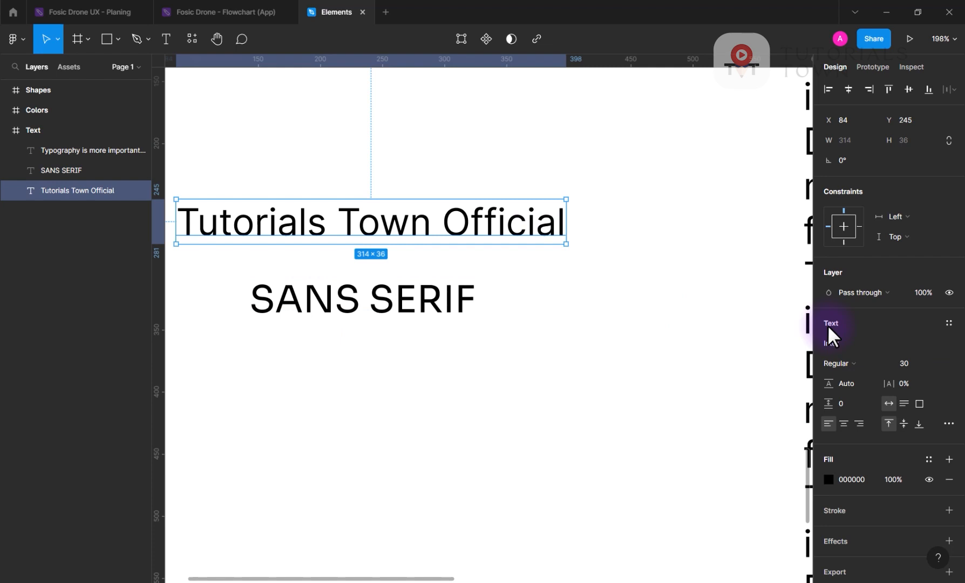
pyautogui.click(862, 343)
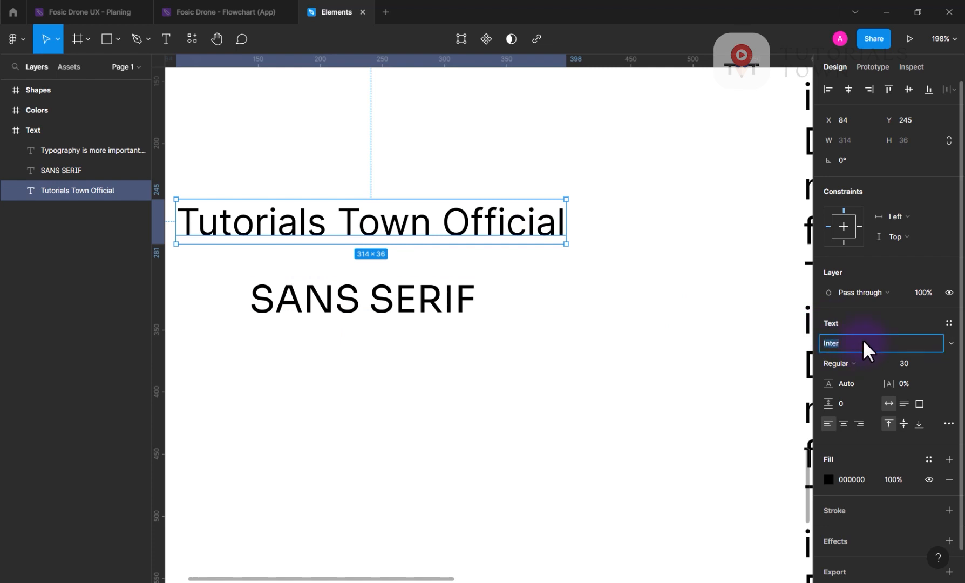
pyautogui.write('Clash Display')
pyautogui.press('Return')
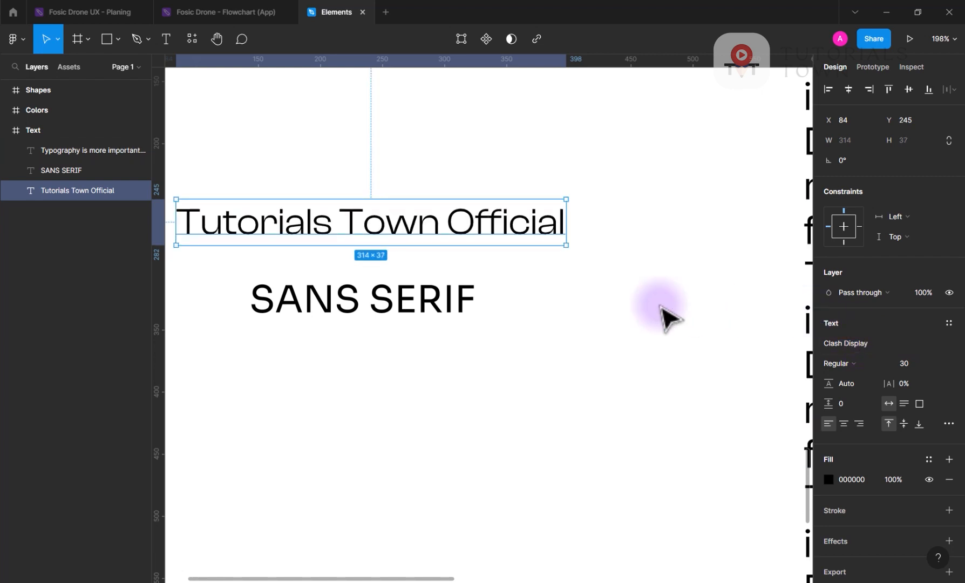
pyautogui.moveTo(539, 241); pyautogui.dragTo(566, 252)
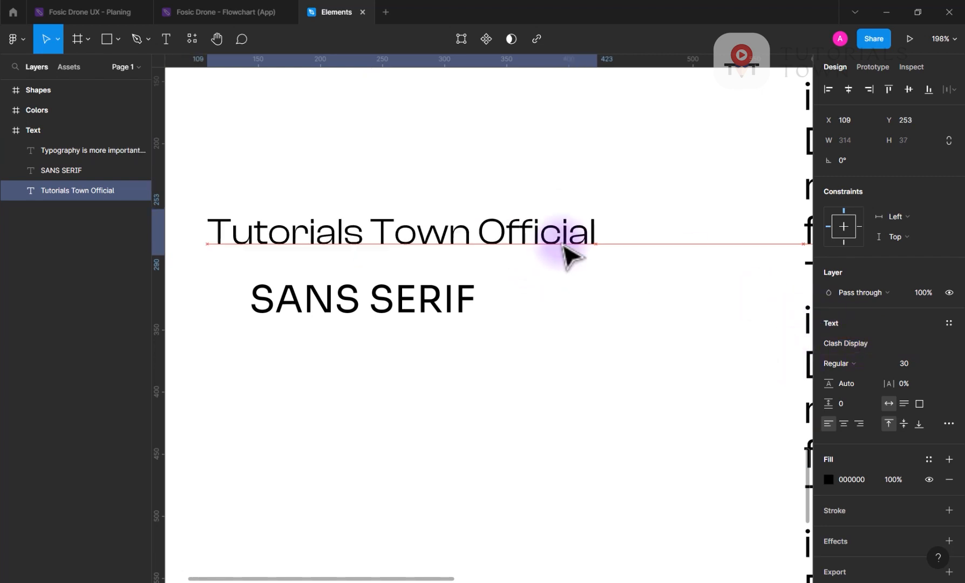
pyautogui.scroll(-1, 595, 359)
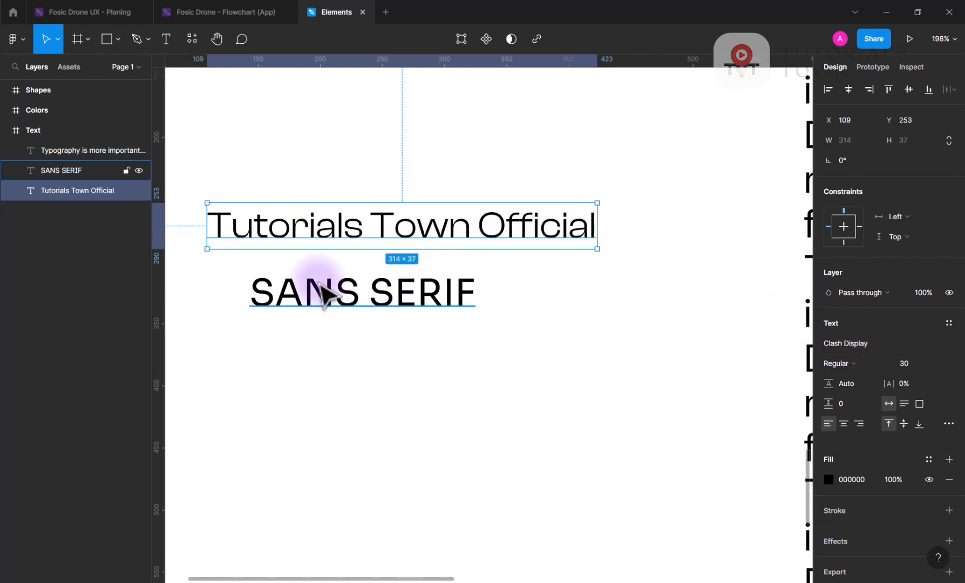
# Set the font of the "SANS SERIF" text to Times New Roman.
pyautogui.scroll(1, 300, 251)
pyautogui.scroll(3, 300, 251)
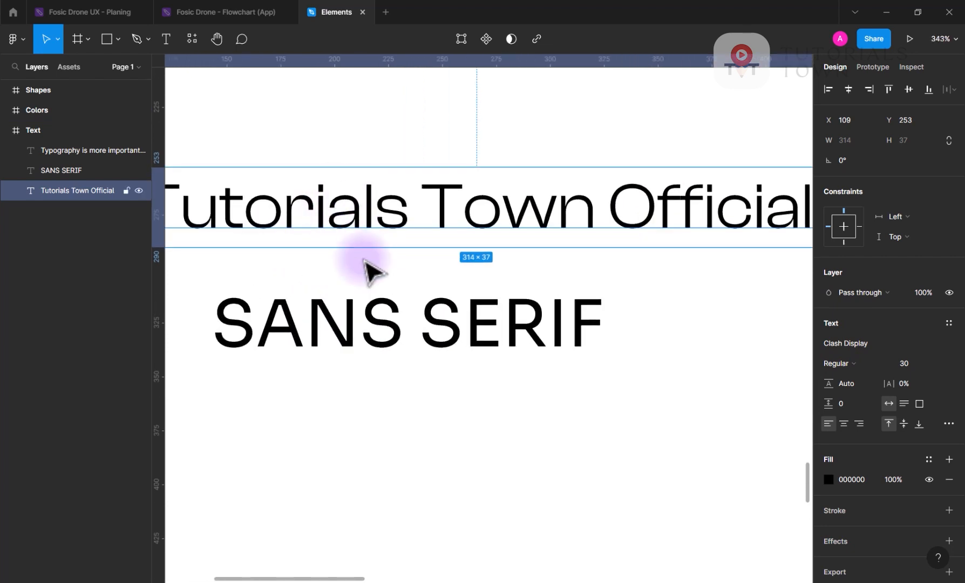
pyautogui.click(374, 346)
pyautogui.click(847, 343)
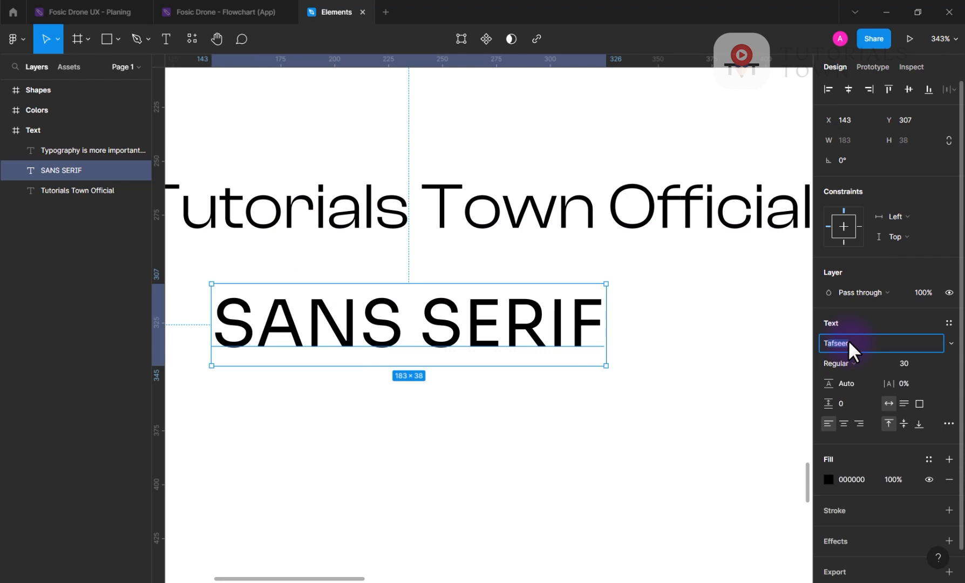
pyautogui.write('Times')
pyautogui.press('Return')
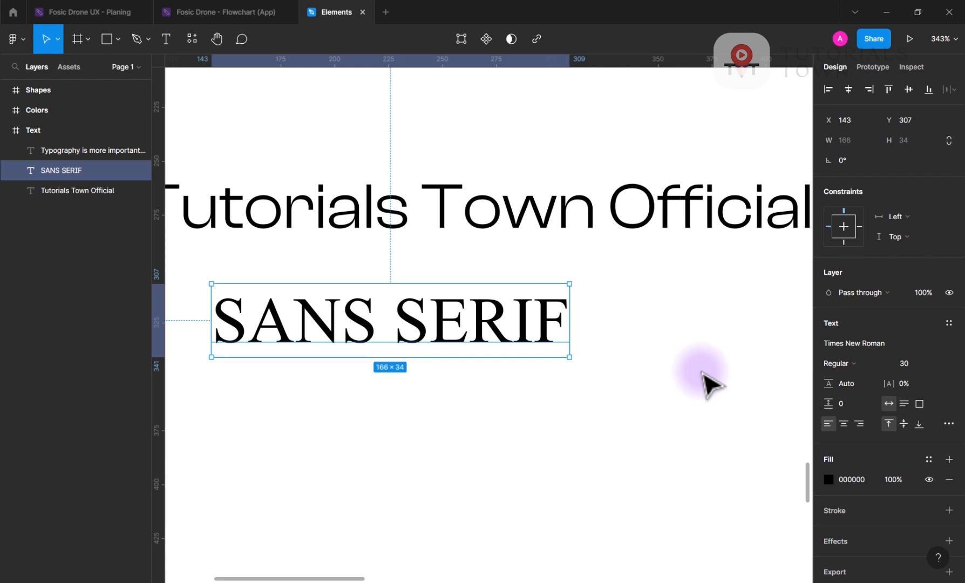
# Set the "SANS SERIF" text's font back to Sora.
pyautogui.press('Escape')
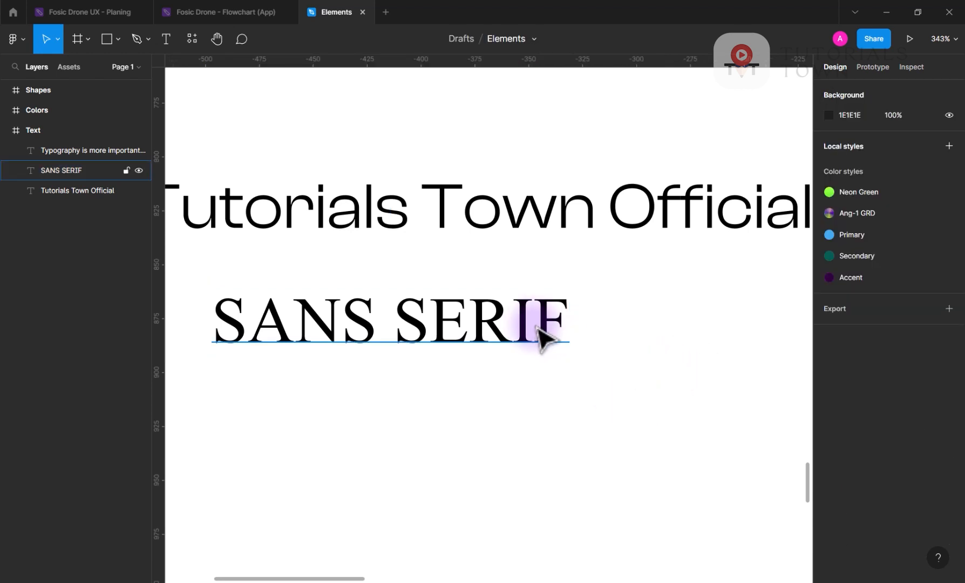
pyautogui.click(517, 339)
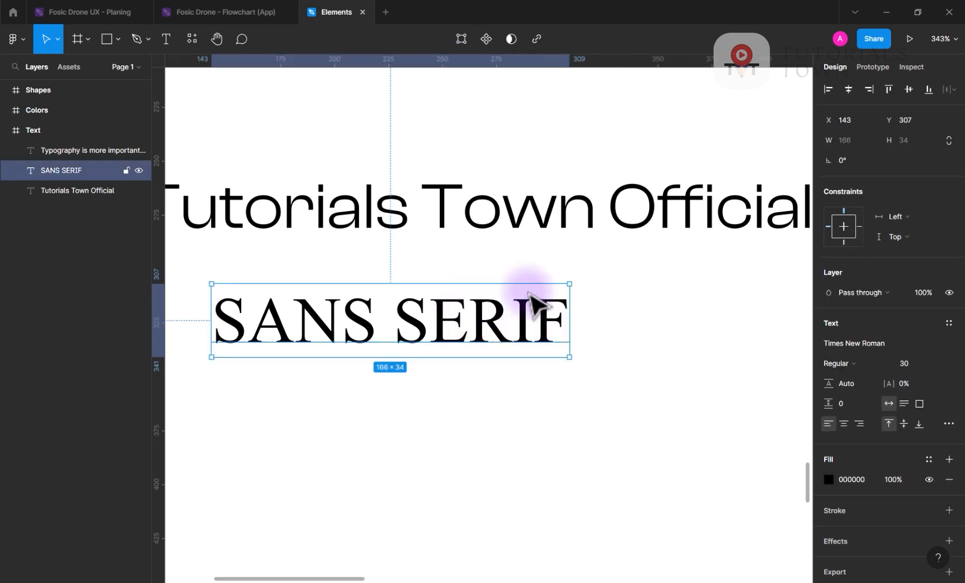
pyautogui.click(862, 346)
pyautogui.write('sora')
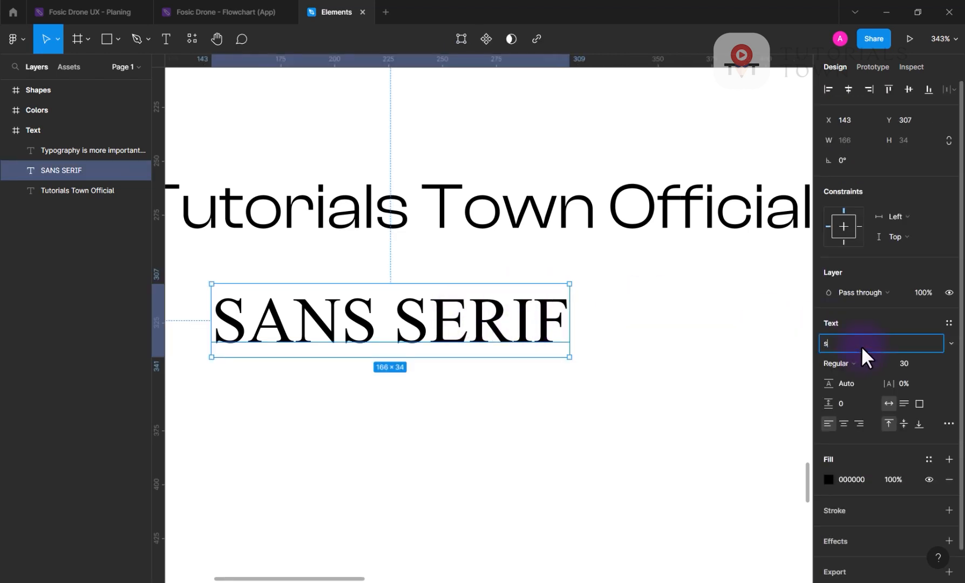
pyautogui.press('Return')
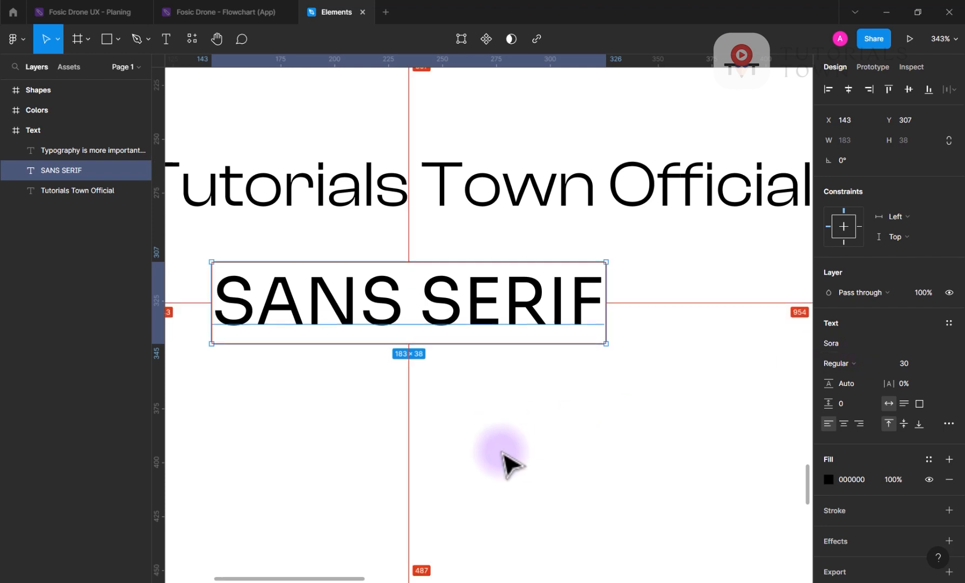
# Try the Light weight on the "SANS SERIF" text, set it to Bold, and reopen the weight options.
pyautogui.scroll(-5, 399, 280)
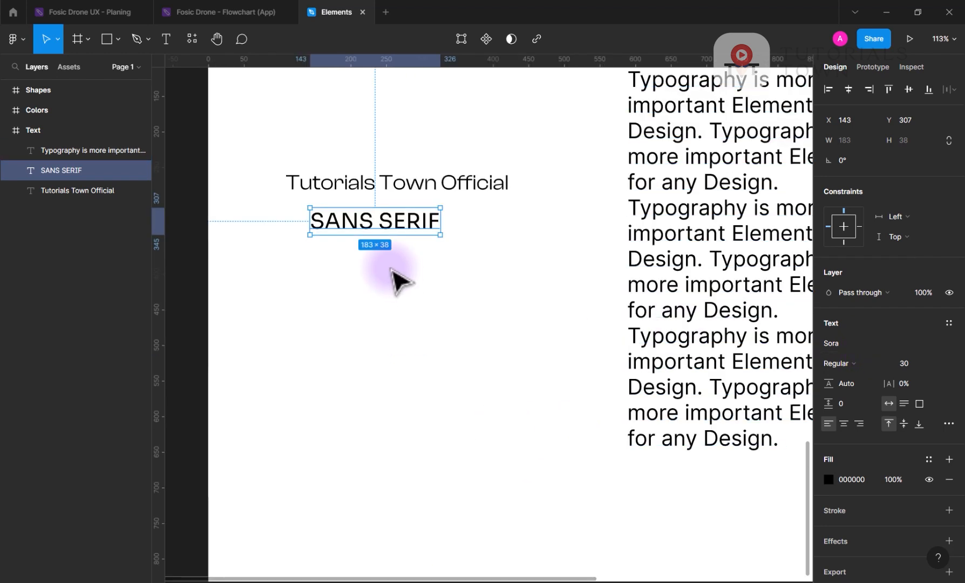
pyautogui.click(867, 360)
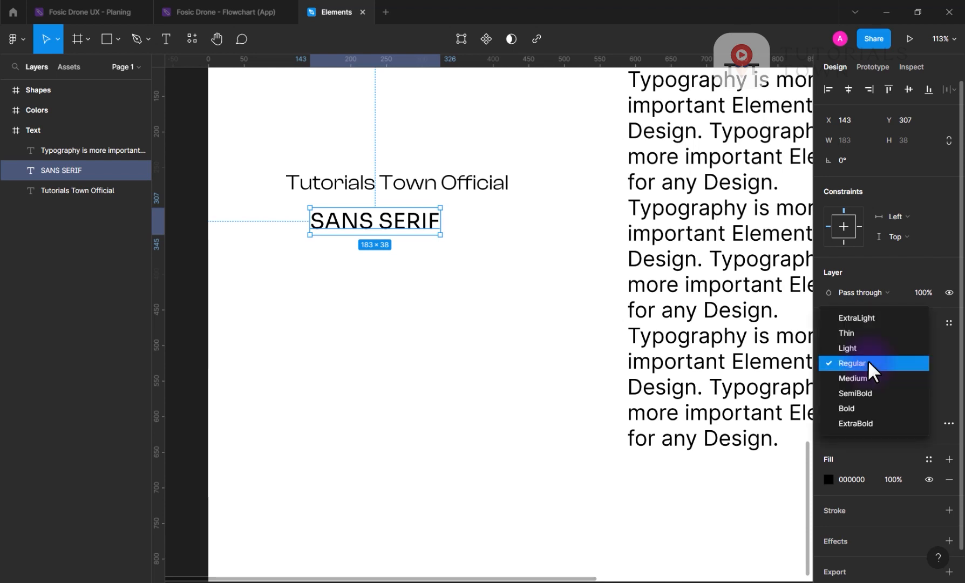
pyautogui.click(865, 348)
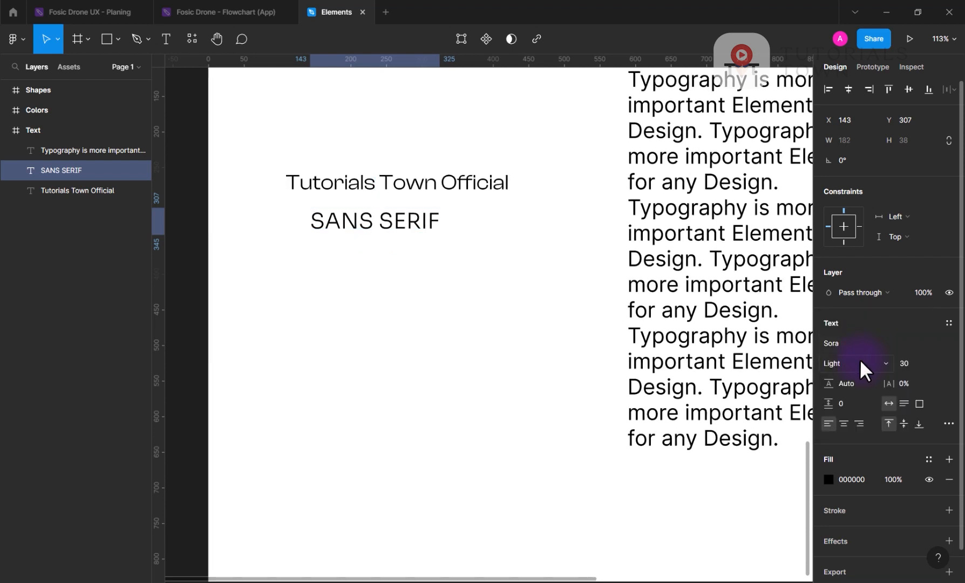
pyautogui.click(859, 358)
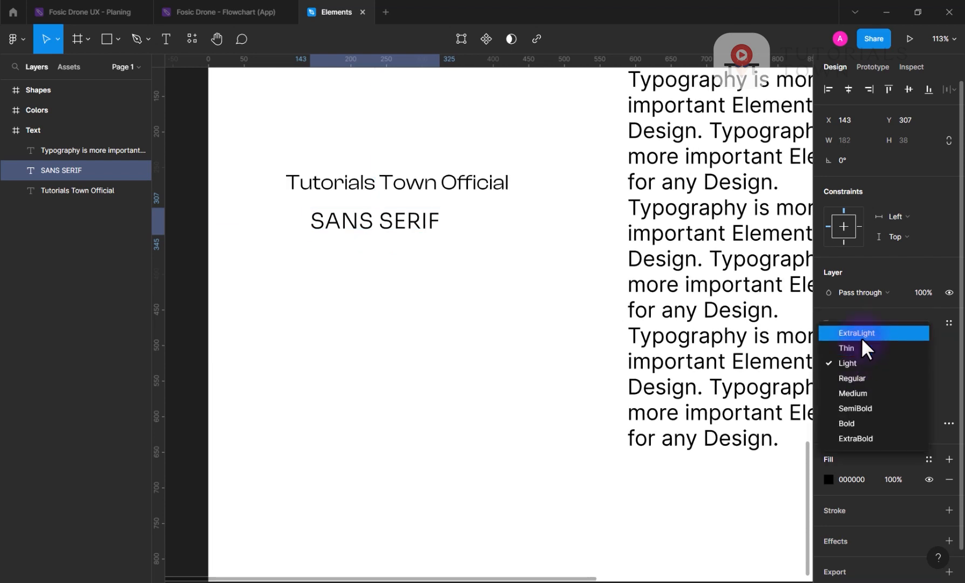
pyautogui.click(858, 422)
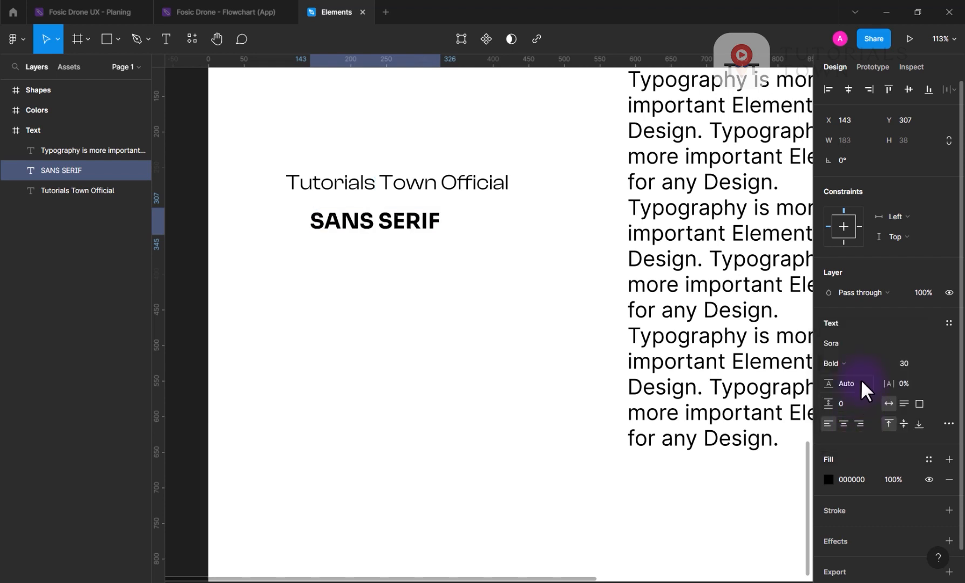
pyautogui.click(861, 359)
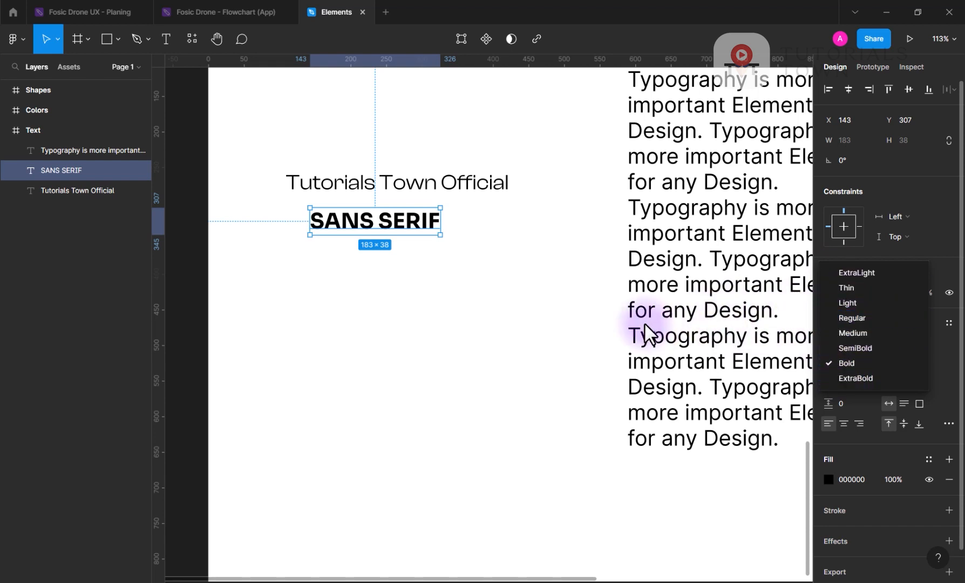
# Set the "Tutorials Town Official" title's font to Roboto and view the weights offered for that font.
pyautogui.click(536, 223)
pyautogui.click(504, 186)
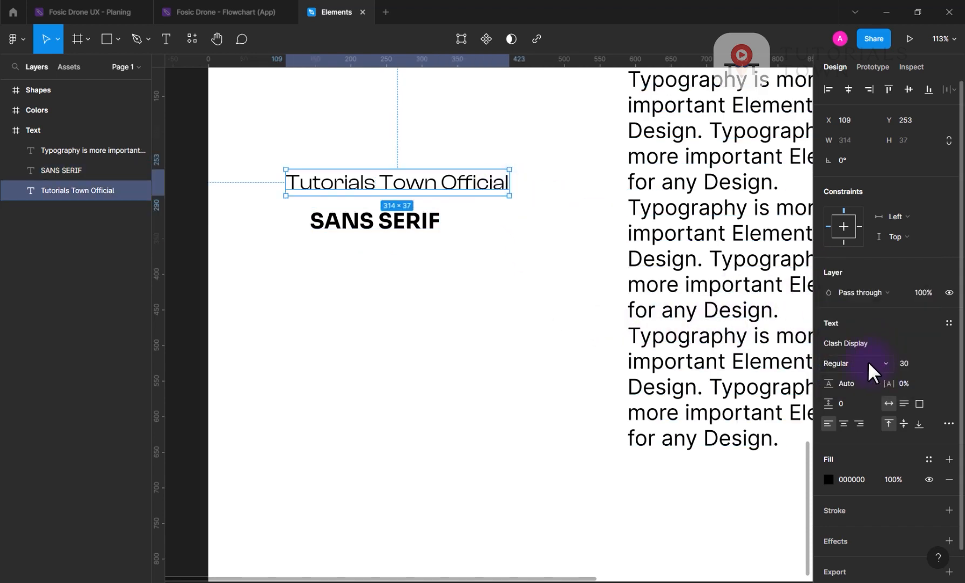
pyautogui.click(868, 361)
pyautogui.click(942, 336)
pyautogui.click(880, 343)
pyautogui.write('Roboto')
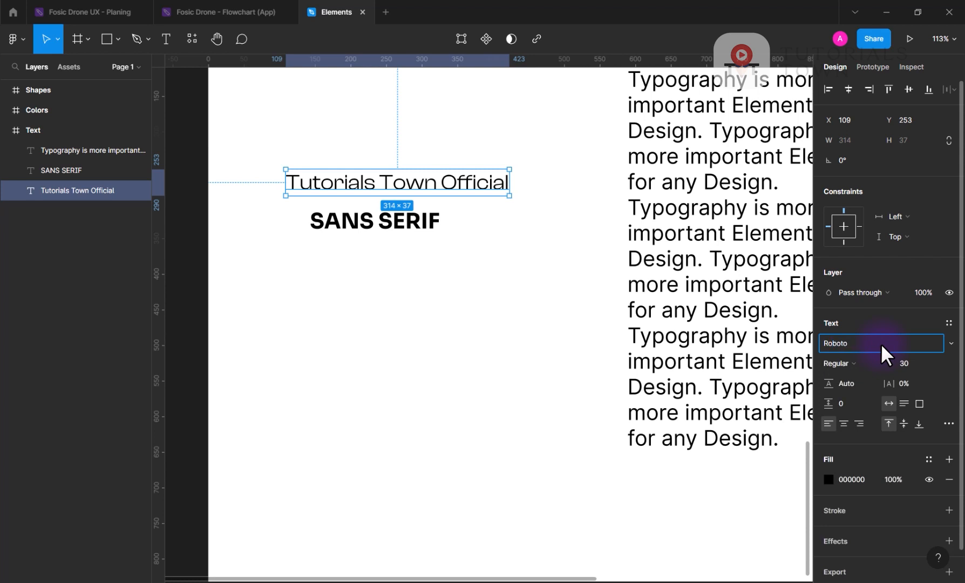
pyautogui.press('Return')
pyautogui.click(854, 360)
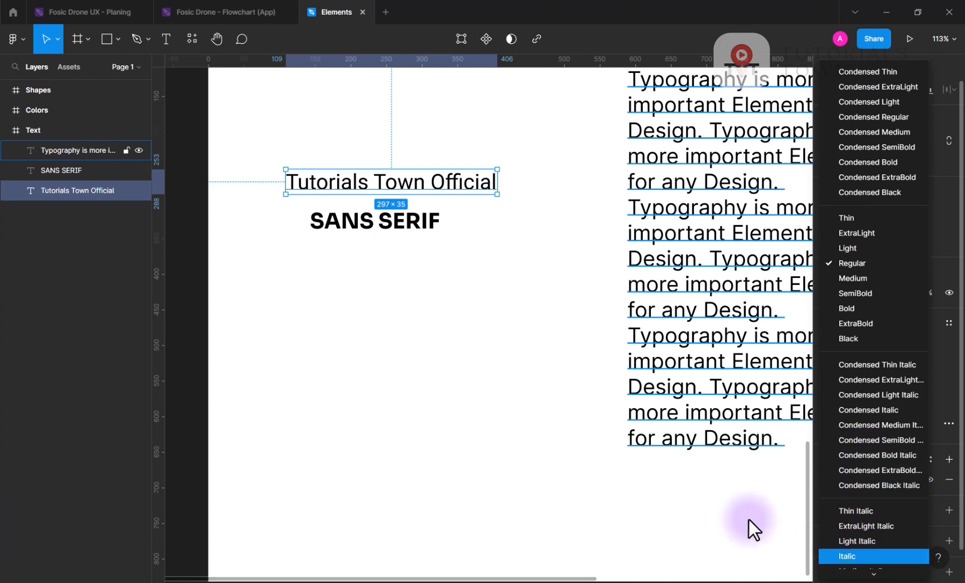
pyautogui.click(529, 303)
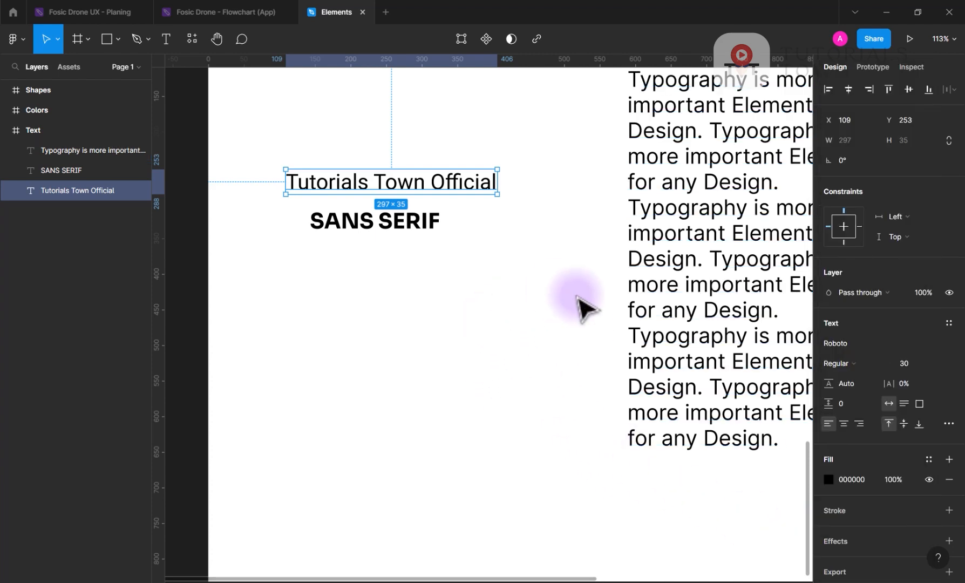
# Move the "SANS SERIF" text beneath the title to about X 160, Y 298.
pyautogui.moveTo(585, 216); pyautogui.dragTo(496, 276)
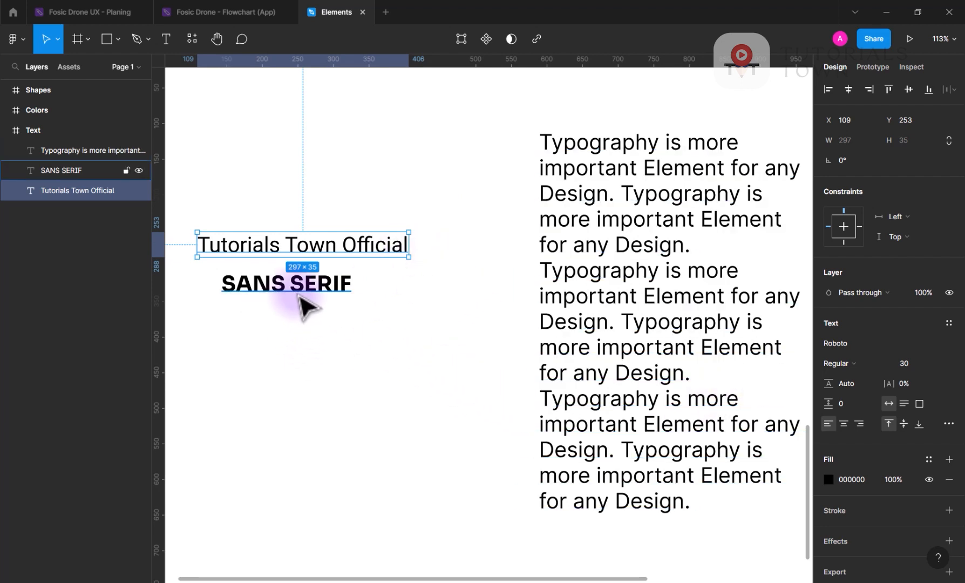
pyautogui.click(355, 220)
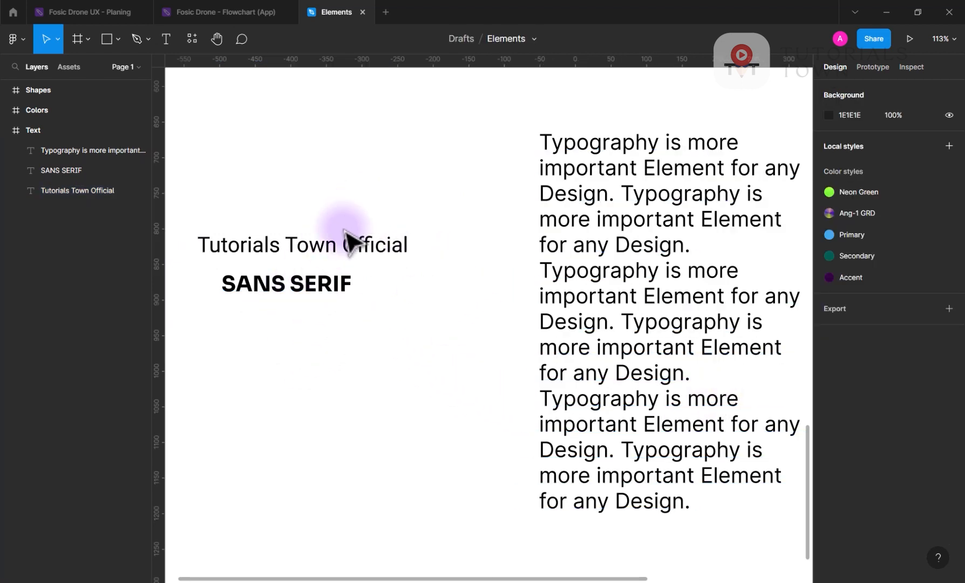
pyautogui.moveTo(308, 284); pyautogui.dragTo(320, 276)
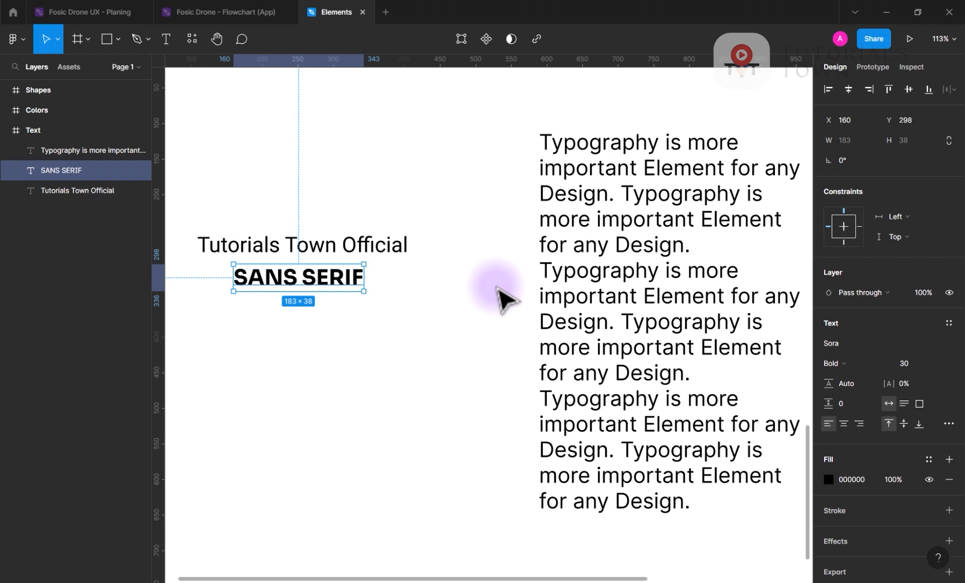
pyautogui.click(462, 332)
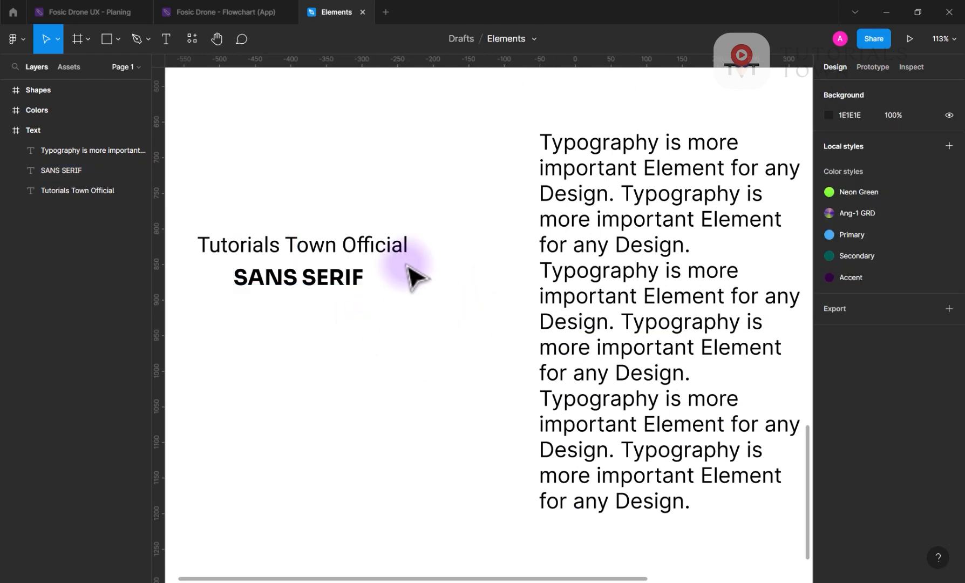
# Step the "SANS SERIF" text's font size up to 38 and down to 28, and set it to 51.
pyautogui.click(350, 280)
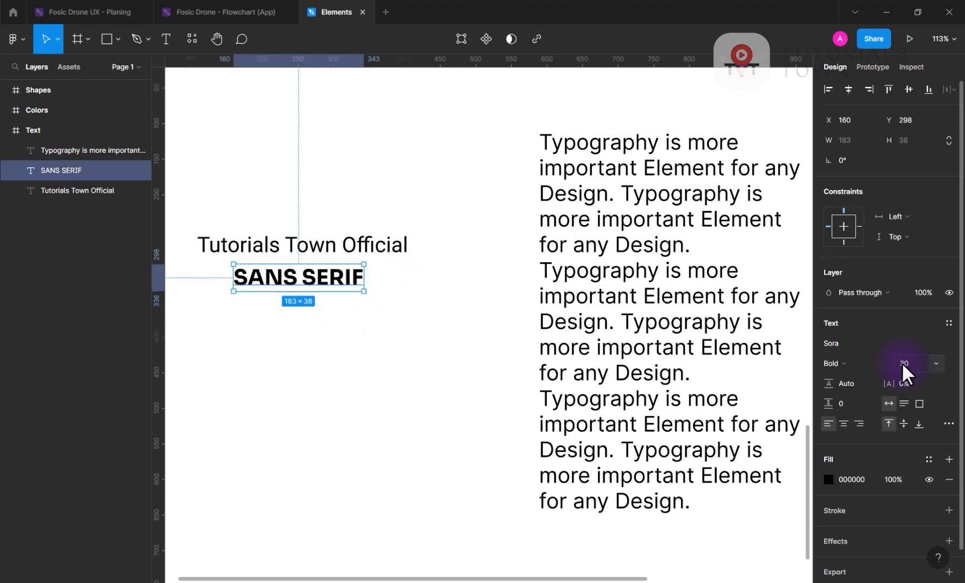
pyautogui.click(907, 362)
pyautogui.press('Up')
pyautogui.press('Up')
pyautogui.press('Up')
pyautogui.press('Up')
pyautogui.press('Up')
pyautogui.press('Up')
pyautogui.press('Up')
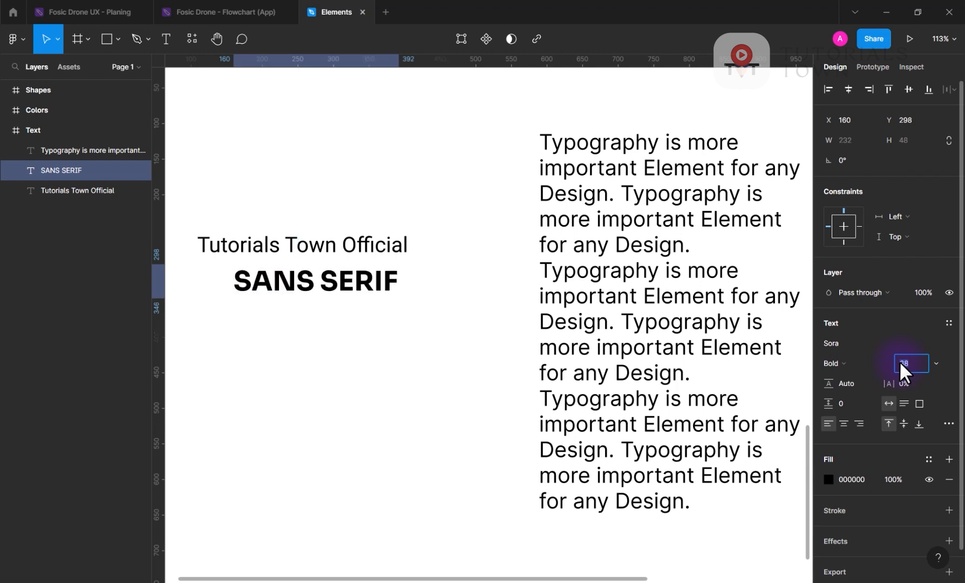
pyautogui.press('Down')
pyautogui.press('Down')
pyautogui.press('Down')
pyautogui.press('Down')
pyautogui.press('Down')
pyautogui.press('Down')
pyautogui.press('Down')
pyautogui.press('Down')
pyautogui.press('Down')
pyautogui.press('Down')
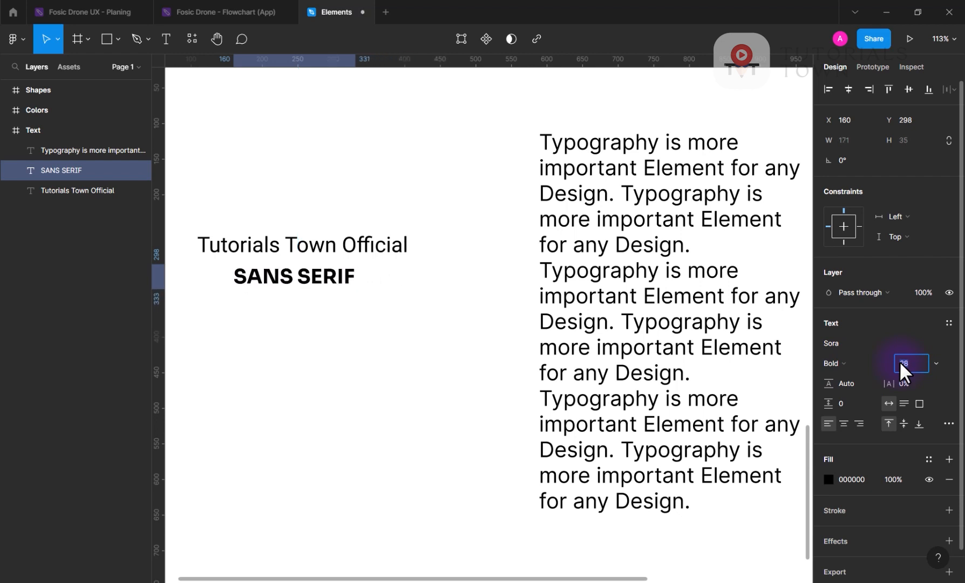
pyautogui.press('Up')
pyautogui.press('Up')
pyautogui.press('Up')
pyautogui.press('Up')
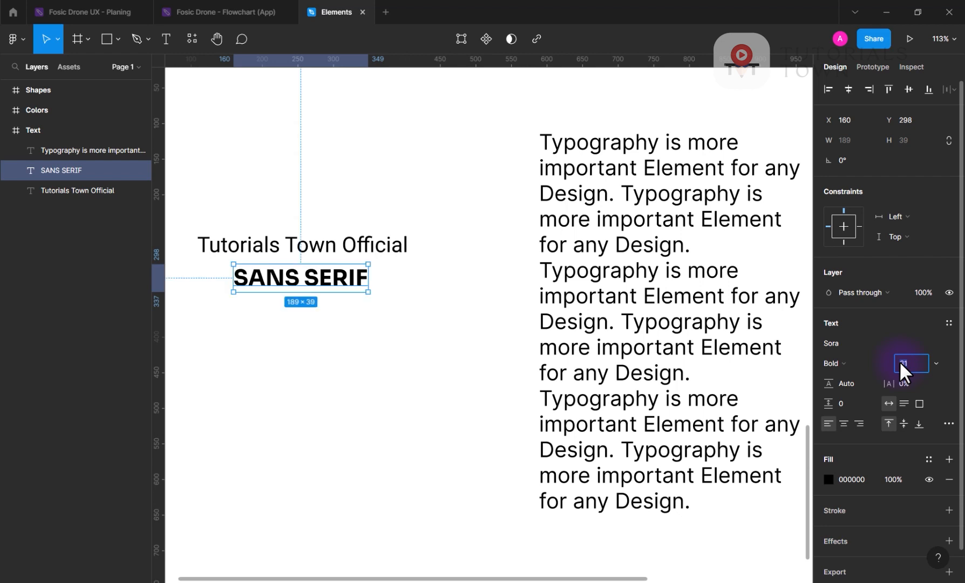
pyautogui.write('51')
pyautogui.press('Return')
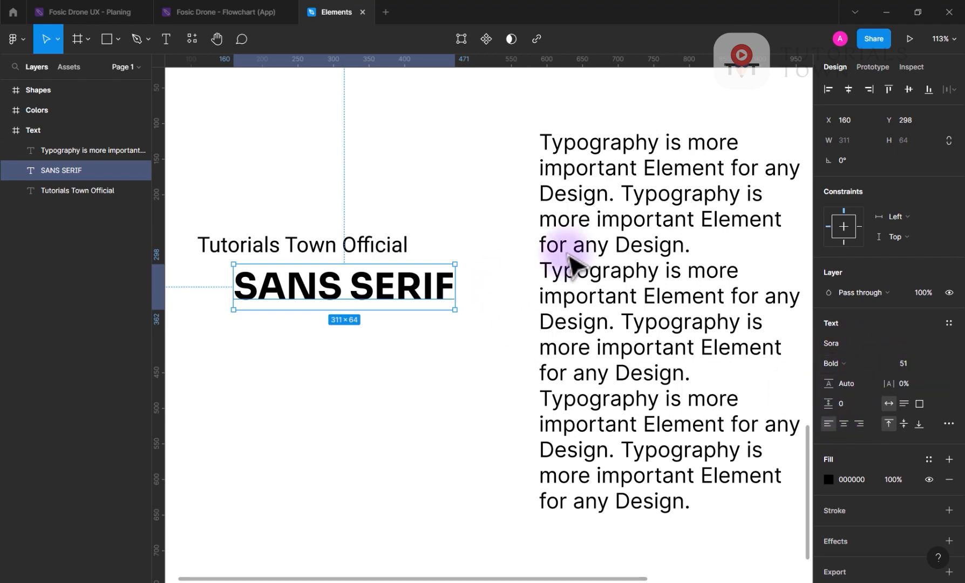
# Set the line height of the long "Typography is more important" text to 114.5%.
pyautogui.hscroll(5, 569, 264)
pyautogui.click(519, 247)
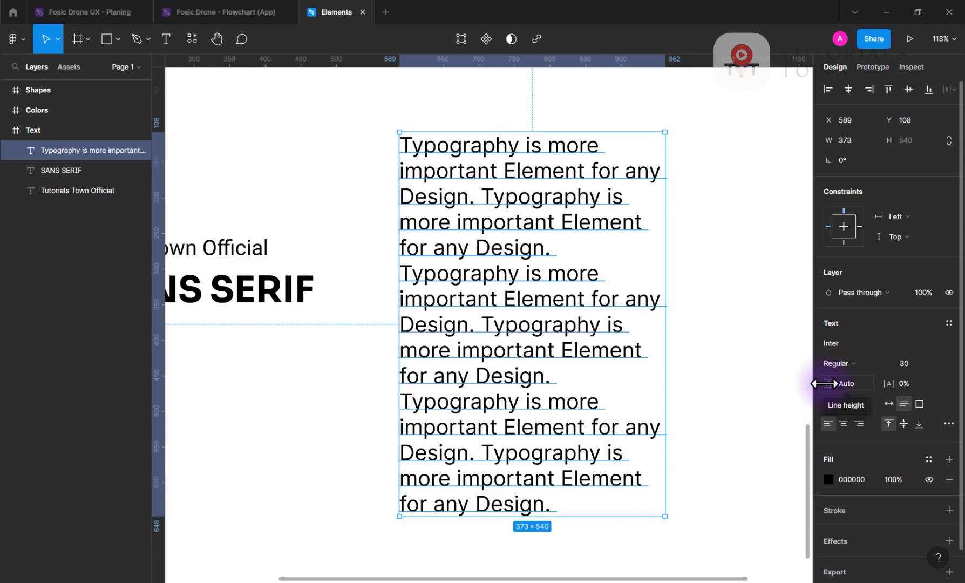
pyautogui.moveTo(824, 383); pyautogui.dragTo(896, 383)
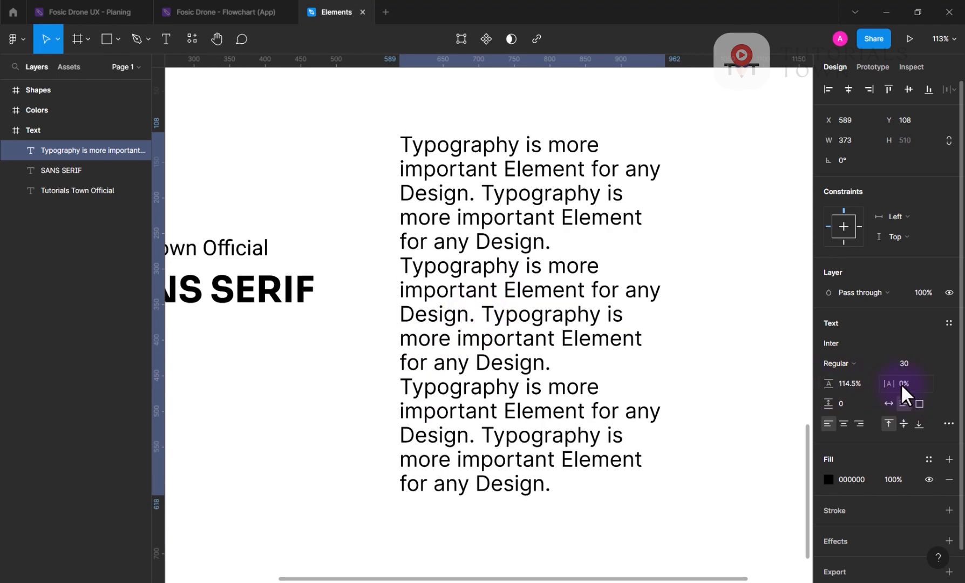
# Set the letter spacing of the "SANS SERIF" text to -3%.
pyautogui.moveTo(447, 365); pyautogui.dragTo(669, 374)
pyautogui.click(513, 307)
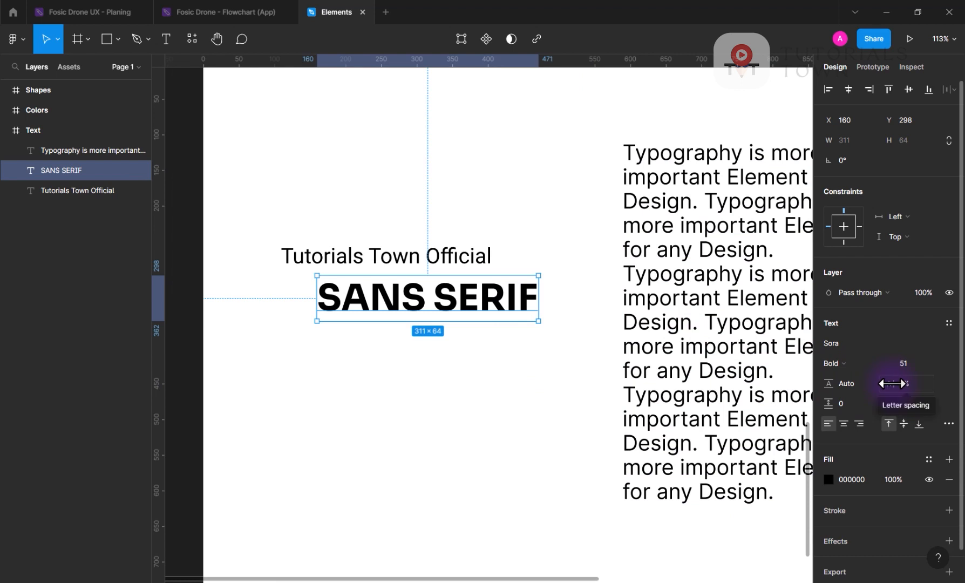
pyautogui.moveTo(892, 383)
pyautogui.mouseDown()
pyautogui.moveTo(955, 383)
pyautogui.moveTo(34, 383)
pyautogui.moveTo(932, 384)
pyautogui.moveTo(889, 384)
pyautogui.mouseUp()
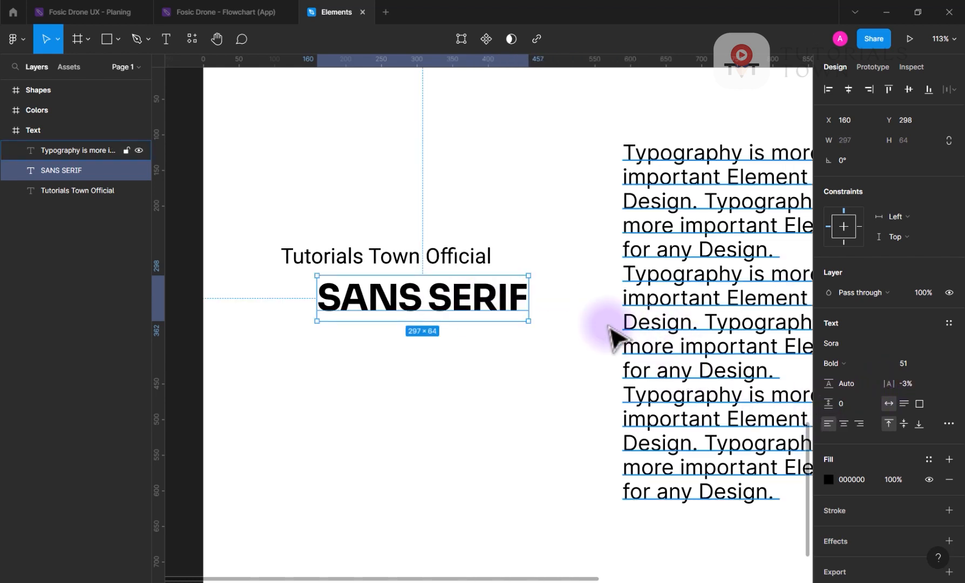
# Start a new paragraph before the fourth "Typography" sentence in the long text and set the paragraph spacing to 36.
pyautogui.moveTo(641, 346); pyautogui.dragTo(415, 298)
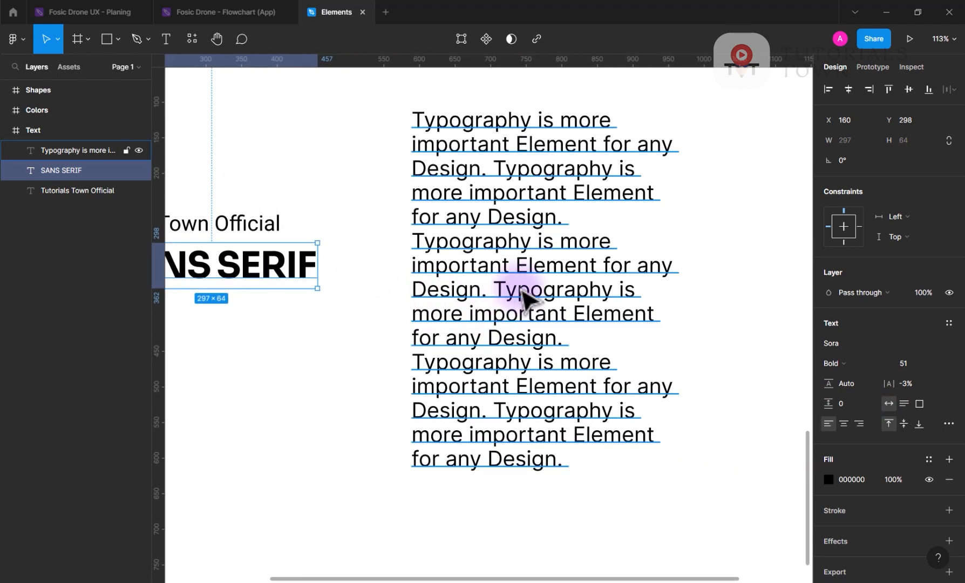
pyautogui.click(538, 274)
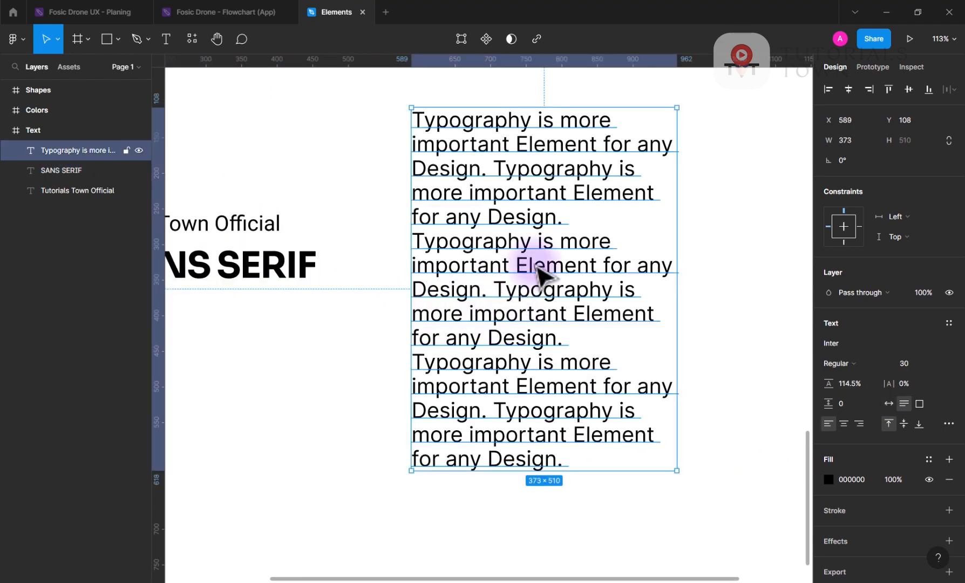
pyautogui.doubleClick(498, 294)
pyautogui.click(509, 293)
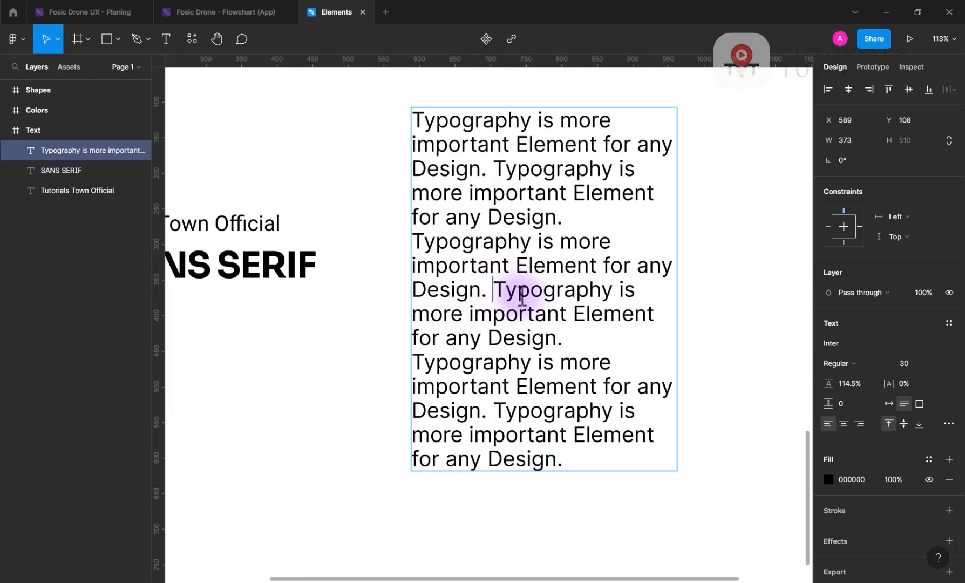
pyautogui.press('BackSpace')
pyautogui.press('Return')
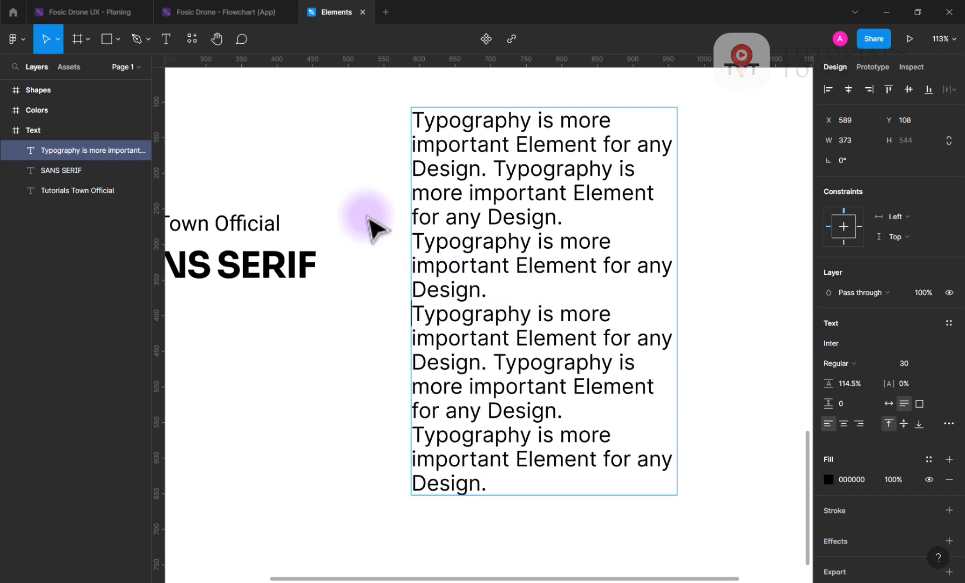
pyautogui.press('Escape')
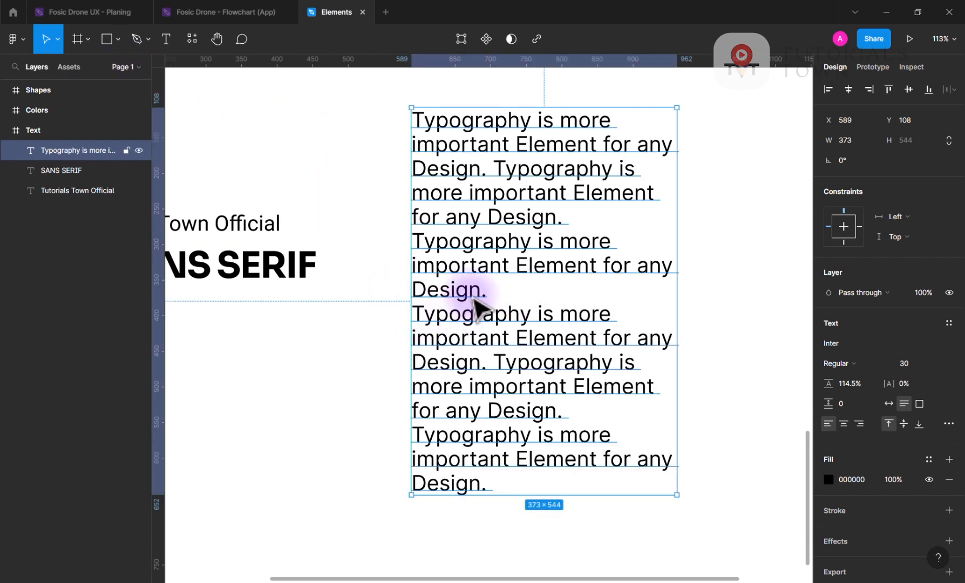
pyautogui.moveTo(831, 404); pyautogui.dragTo(791, 412)
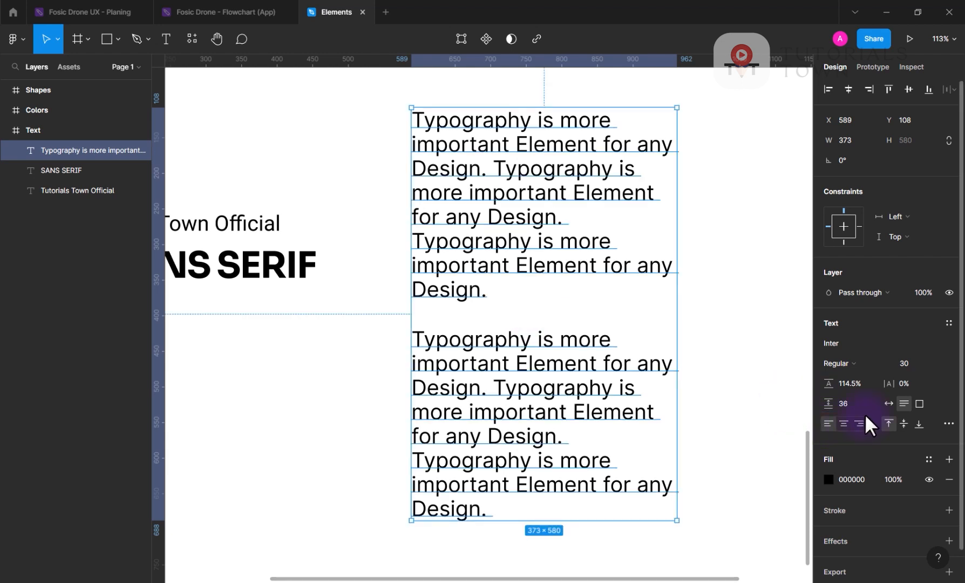
pyautogui.click(845, 404)
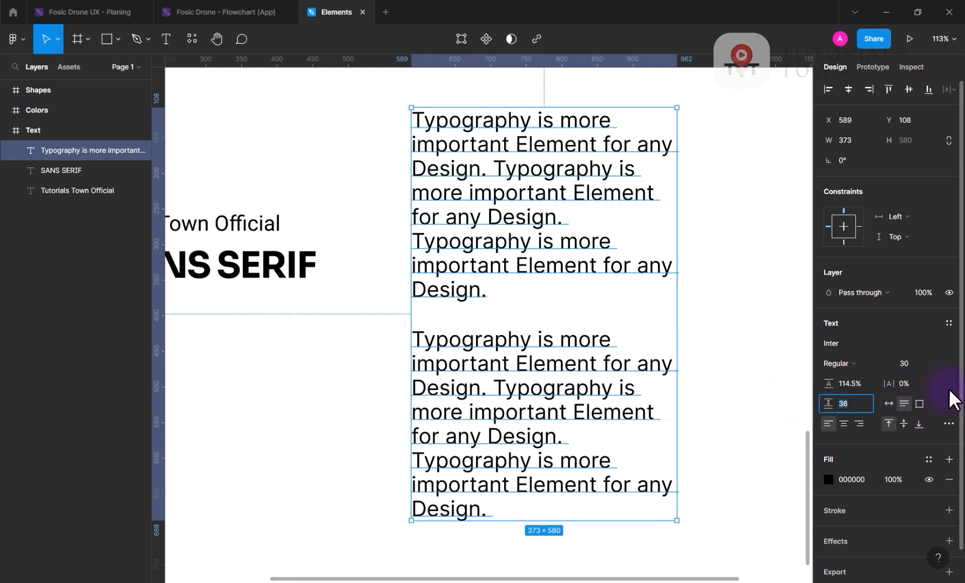
# Try centre and right horizontal alignment on the long typography text.
pyautogui.scroll(-1, 932, 397)
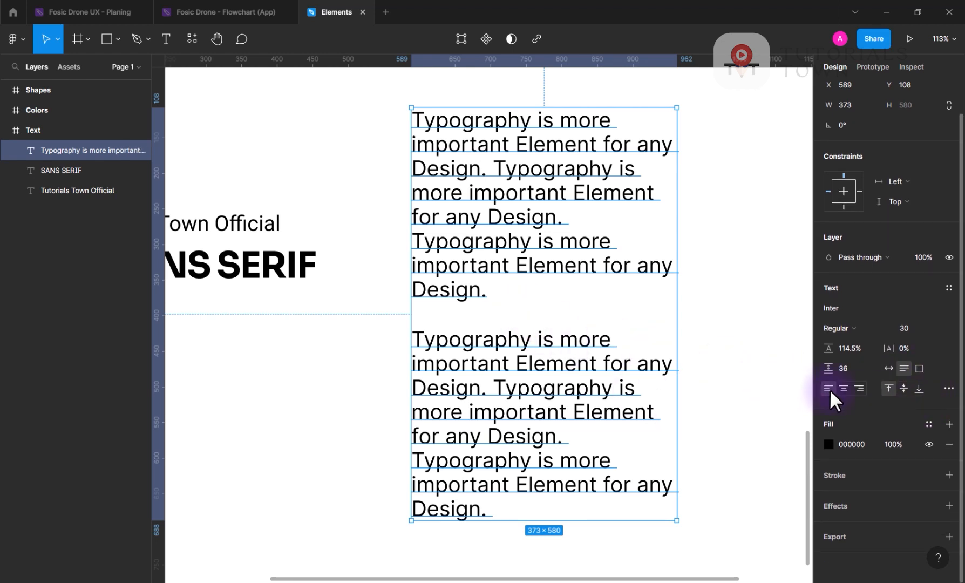
pyautogui.click(843, 388)
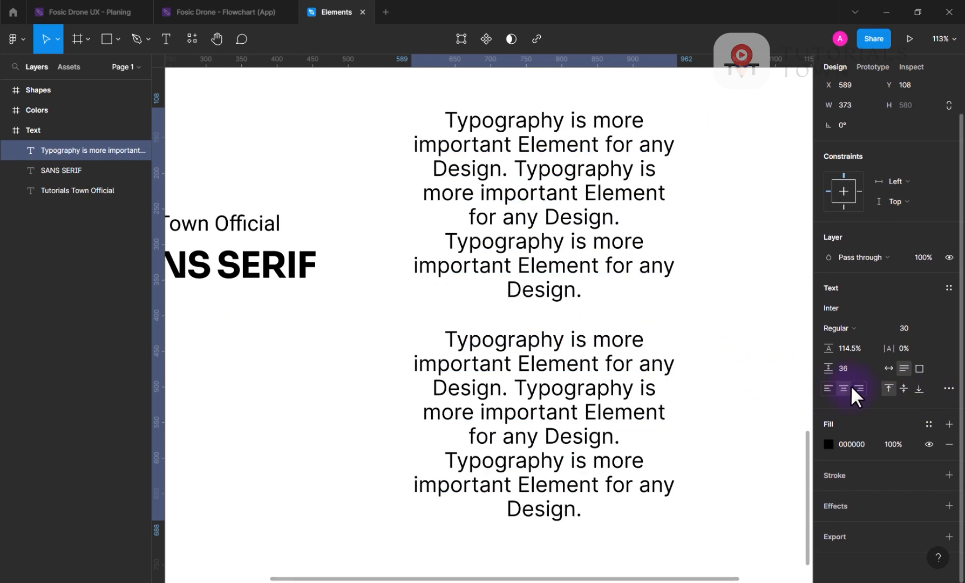
pyautogui.click(860, 386)
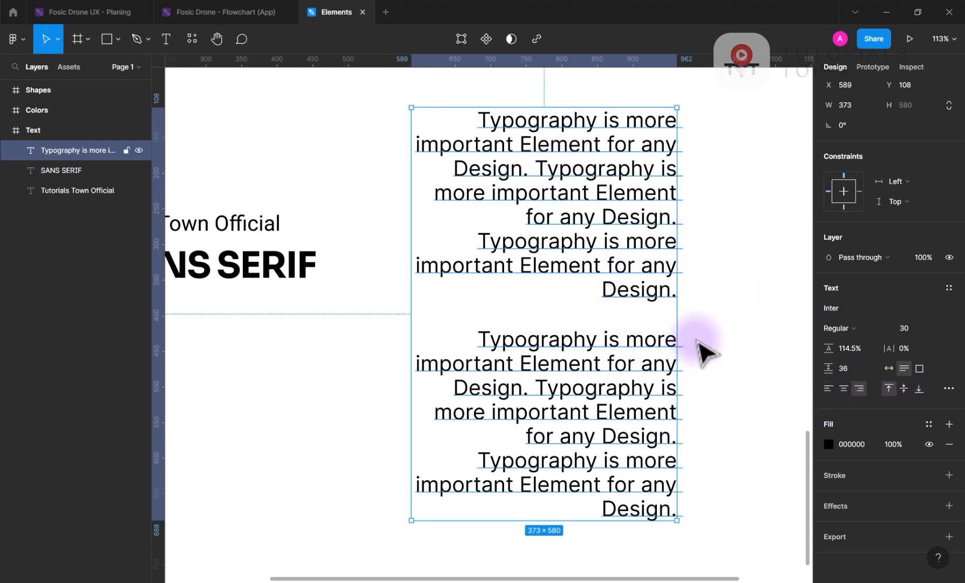
# Stretch the long text's box vertically from its centre to 373 × 732, starting at about Y 32.
pyautogui.scroll(-1, 629, 363)
pyautogui.scroll(-3, 622, 393)
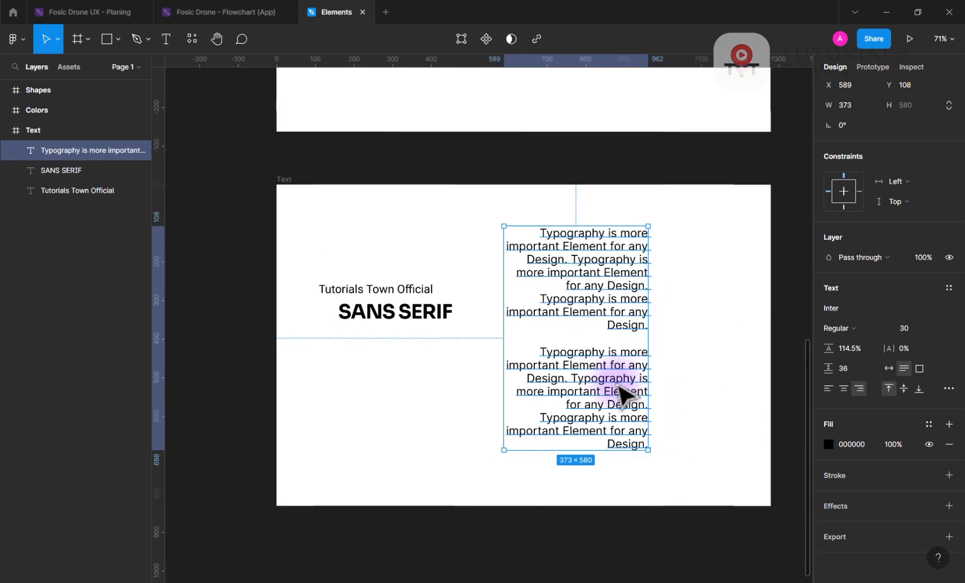
pyautogui.moveTo(584, 450); pyautogui.dragTo(586, 477)
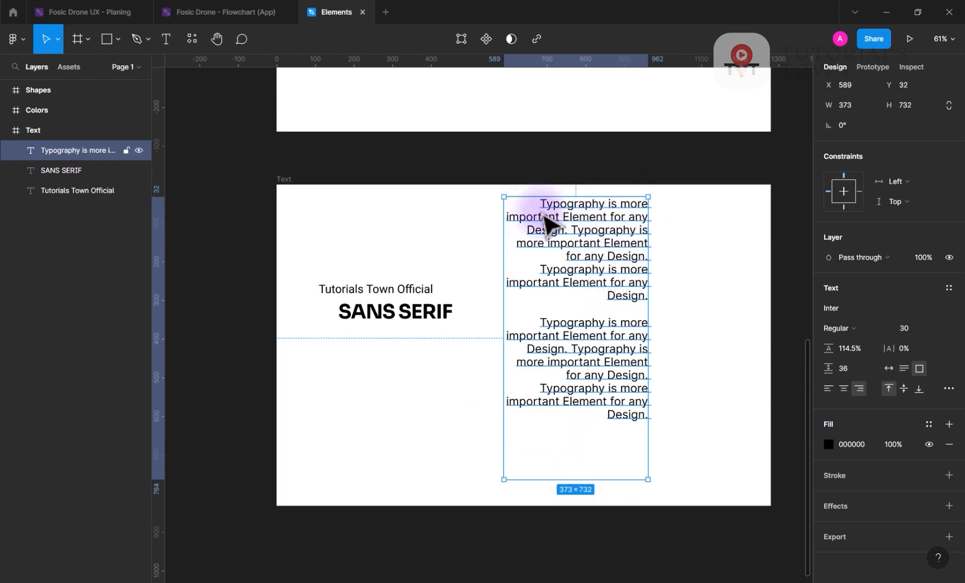
# Centre the long text horizontally, try middle vertical alignment, and align it to the bottom of its box.
pyautogui.click(843, 388)
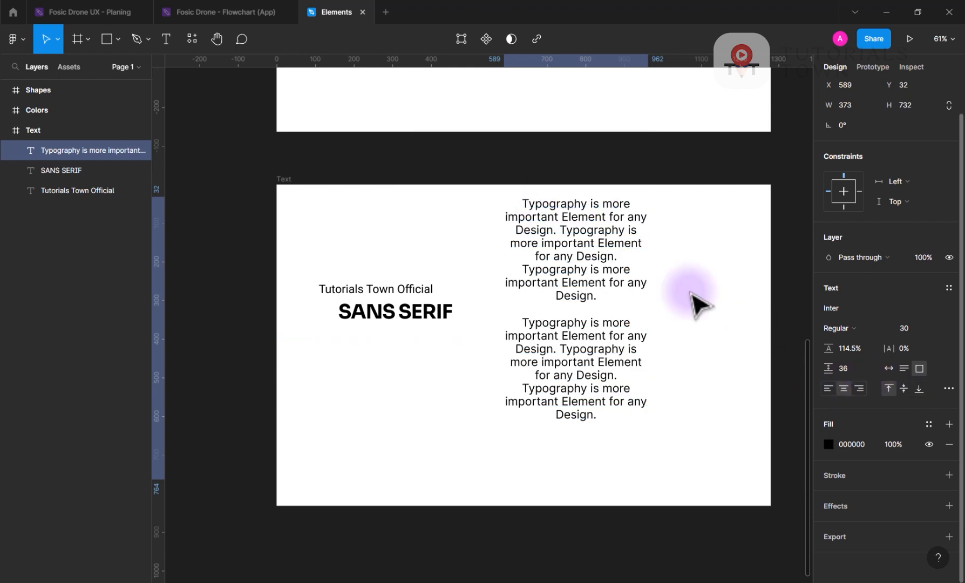
pyautogui.click(898, 387)
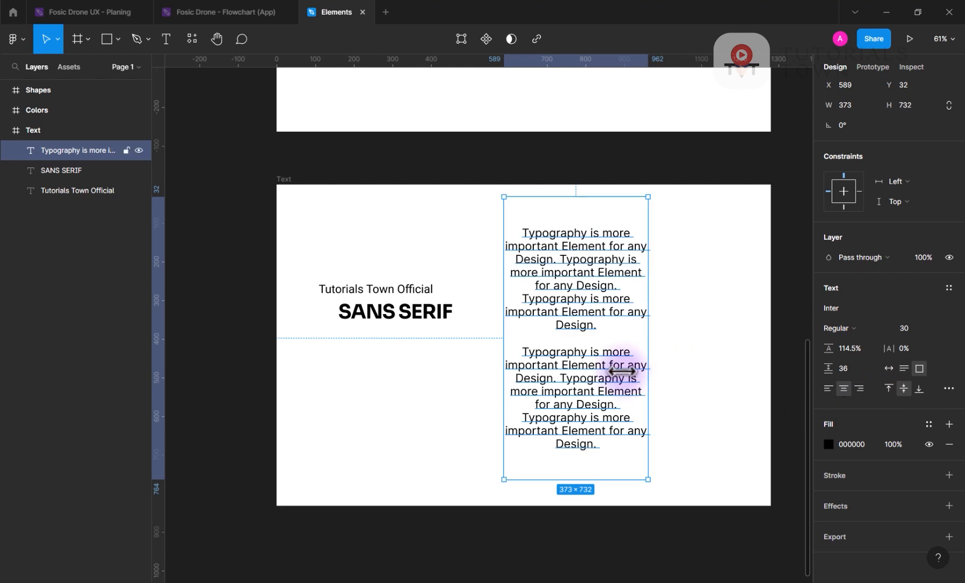
pyautogui.click(918, 387)
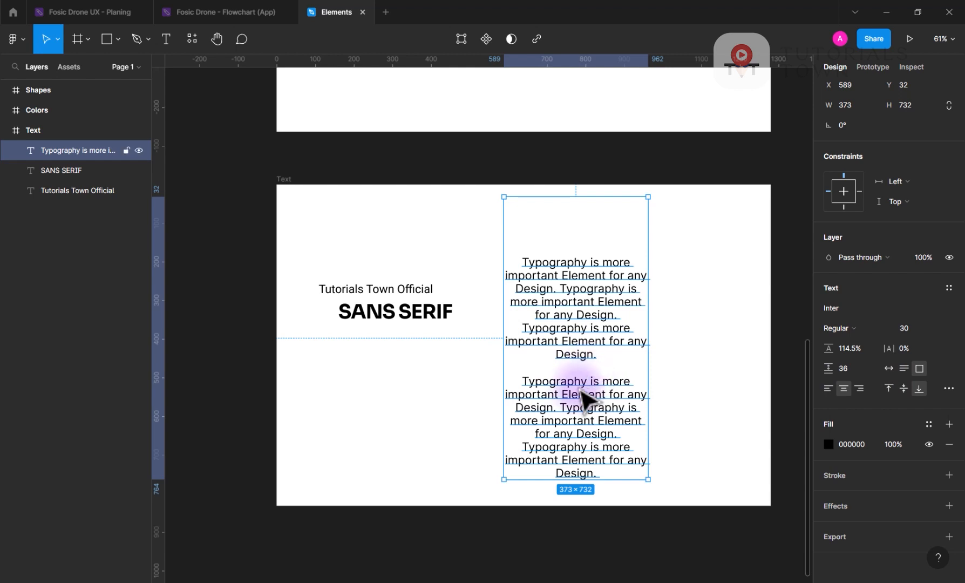
# Underline only the word "SANS" in the "SANS SERIF" text using the type settings' decoration option.
pyautogui.click(948, 388)
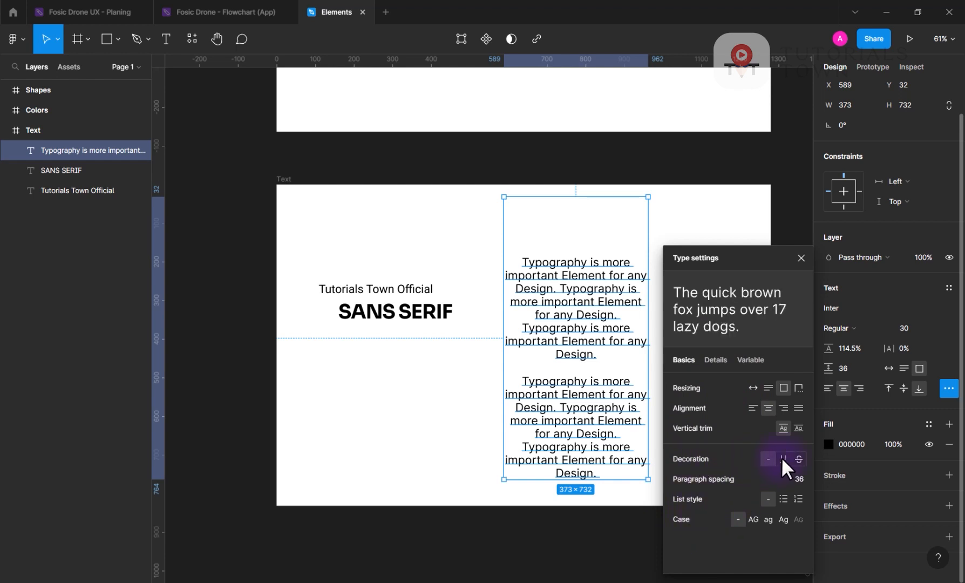
pyautogui.doubleClick(412, 312)
pyautogui.moveTo(396, 313); pyautogui.dragTo(319, 313)
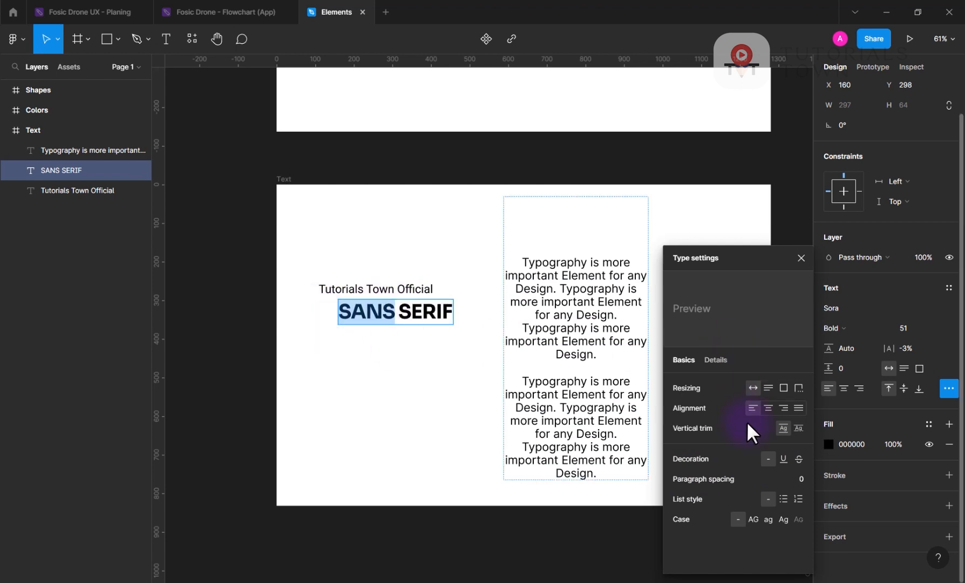
pyautogui.click(782, 458)
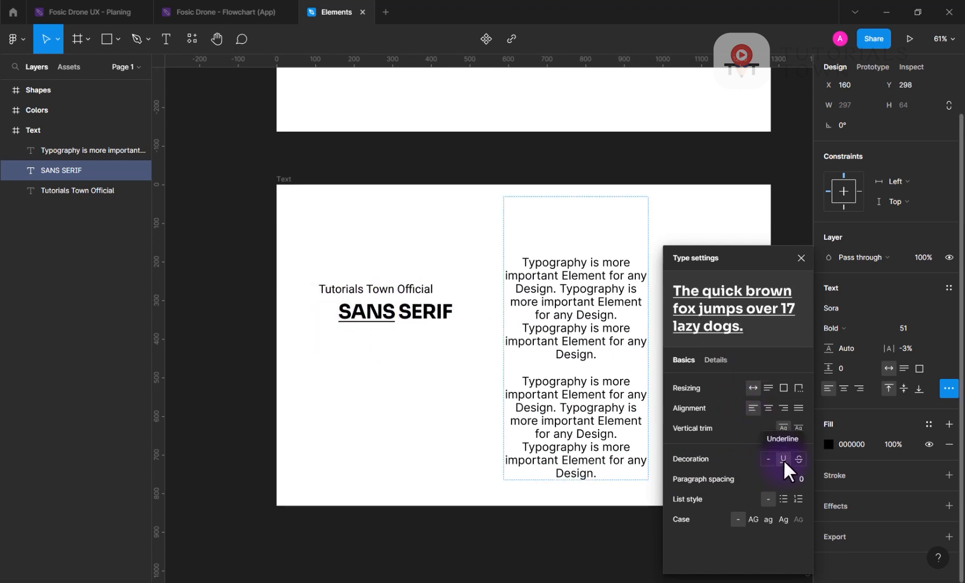
# Change the decoration of the word "SANS" to strikethrough.
pyautogui.click(798, 457)
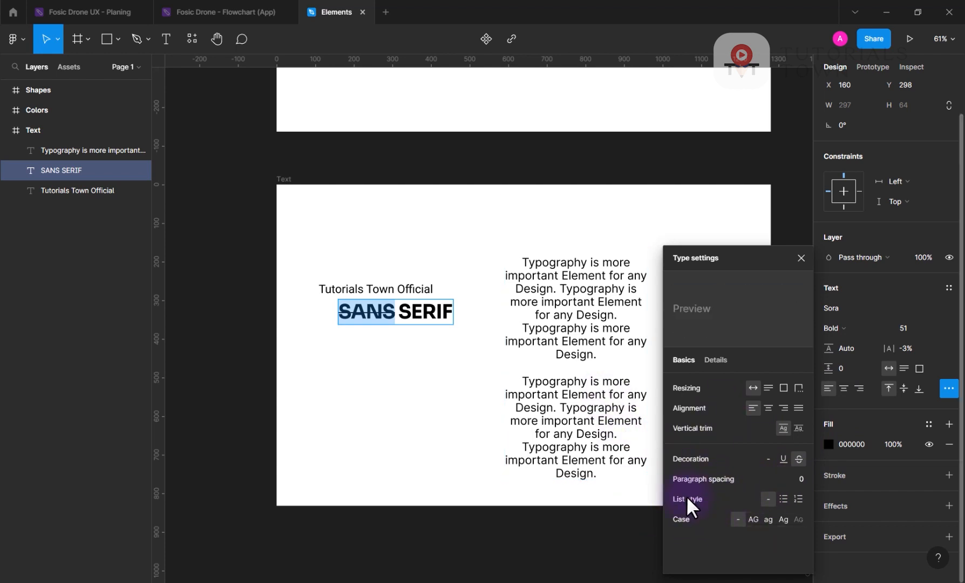
# Start a new paragraph after the first paragraph of the long typography text and set its list style to numbered.
pyautogui.click(567, 328)
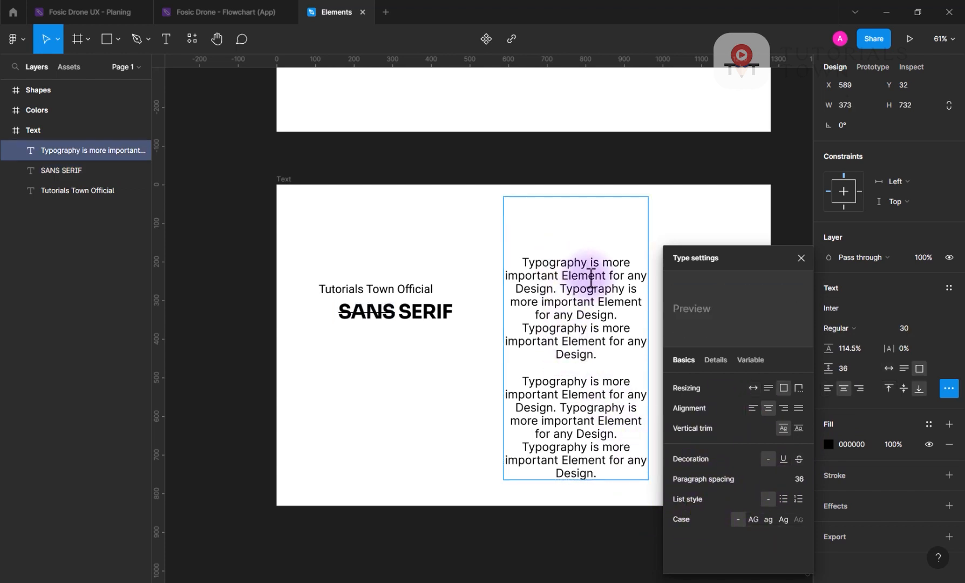
pyautogui.click(613, 359)
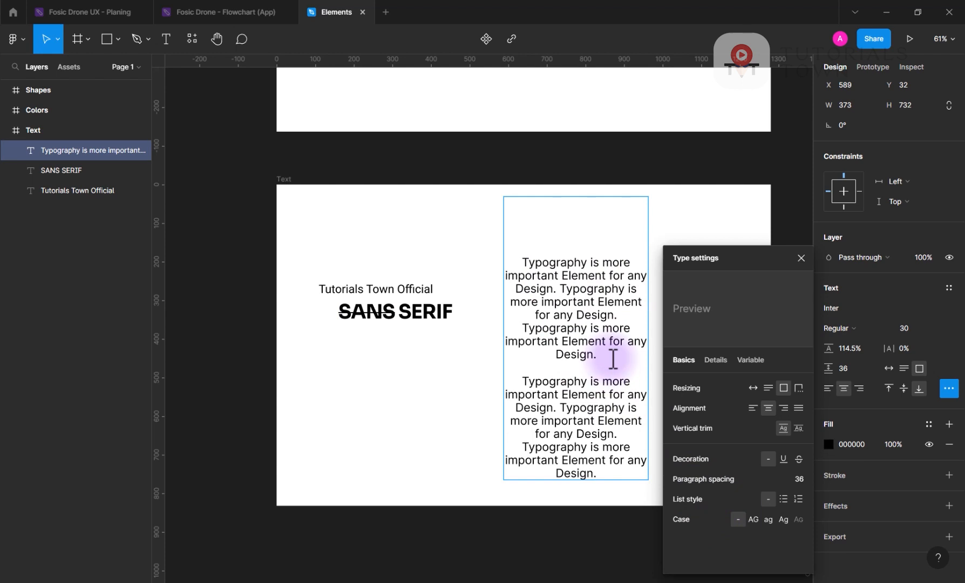
pyautogui.press('Return')
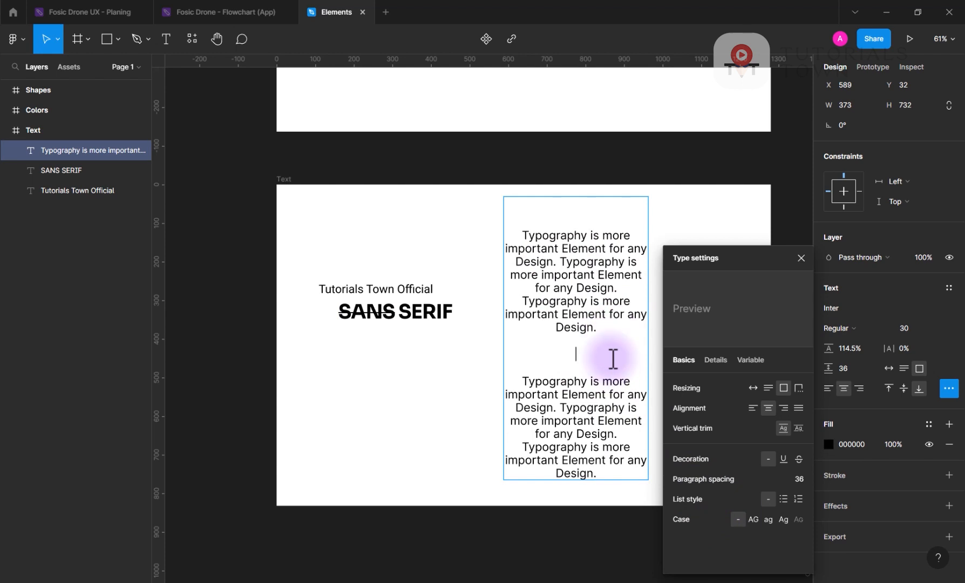
pyautogui.click(783, 498)
pyautogui.click(797, 498)
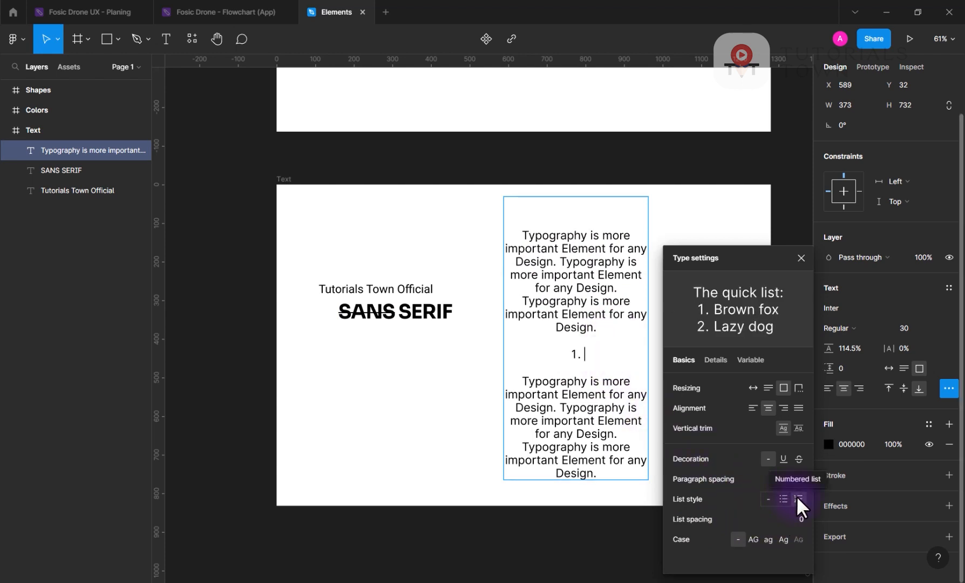
# Enter the four numbered list items "dfsdfsdf", "sdfsd", "fsdfsd" and "fsd".
pyautogui.write('dfsdfsdf')
pyautogui.press('Return')
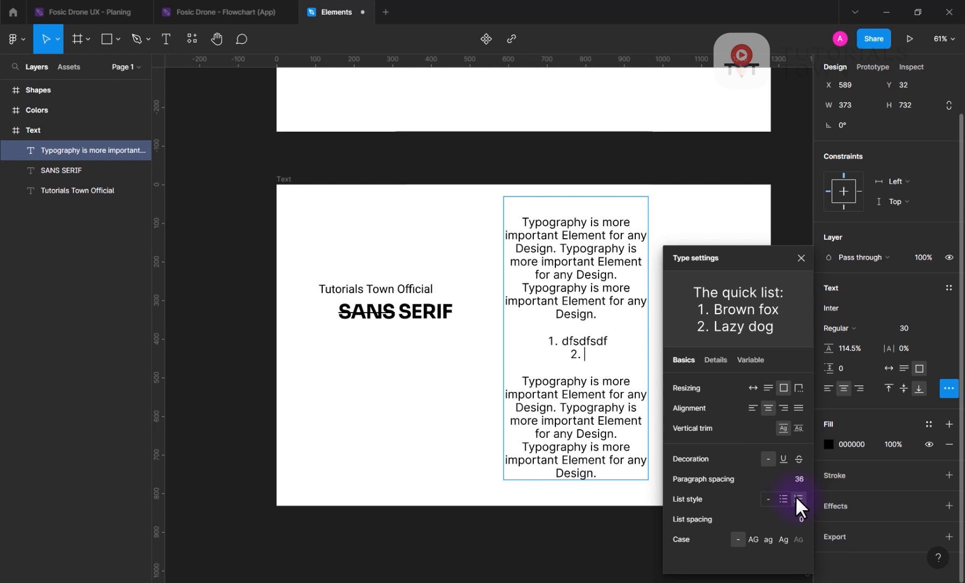
pyautogui.write('sdfsd')
pyautogui.press('Return')
pyautogui.write('fsdfsd')
pyautogui.press('Return')
pyautogui.write('fsd')
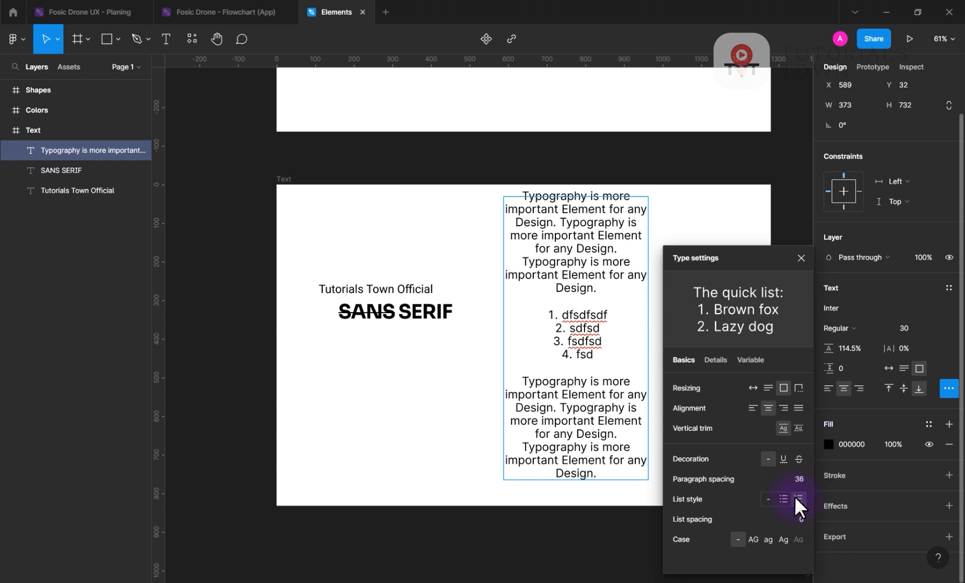
# Left-align the entire long typography text, including its numbered list.
pyautogui.hotkey('ctrl', 'a')
pyautogui.click(827, 387)
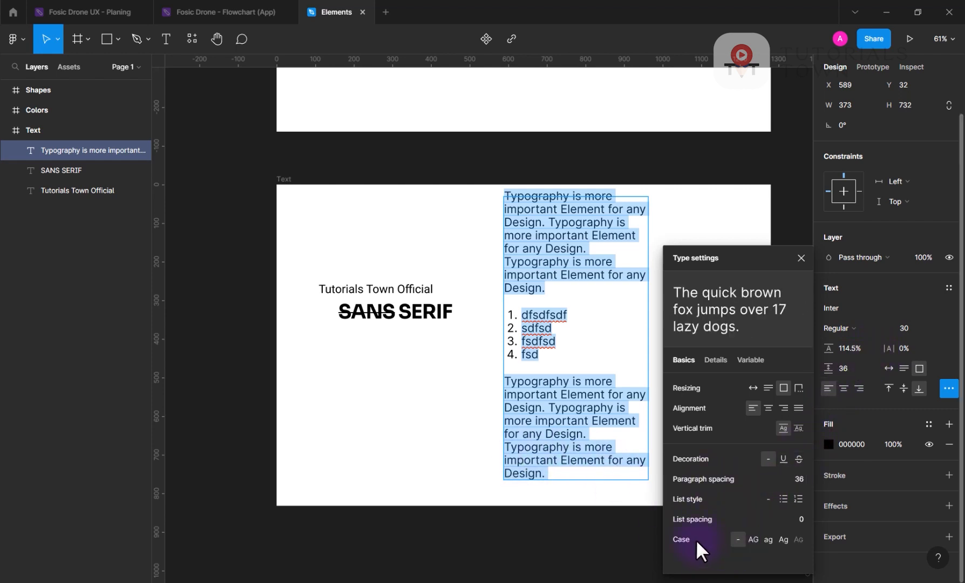
# Set the case of "Tutorials" to uppercase and of "Town" to small caps in the "Tutorials Town Official" text.
pyautogui.click(357, 288)
pyautogui.doubleClick(338, 289)
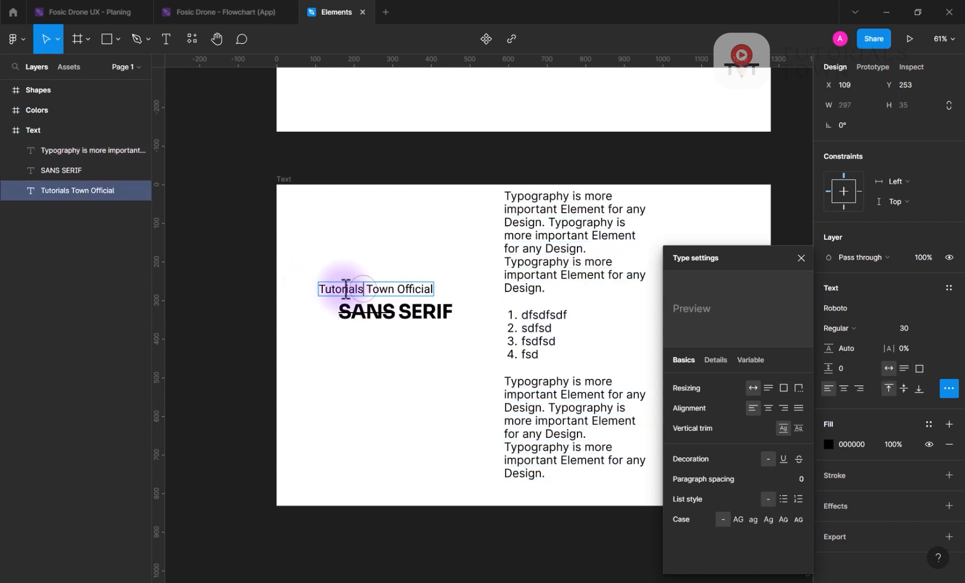
pyautogui.click(740, 517)
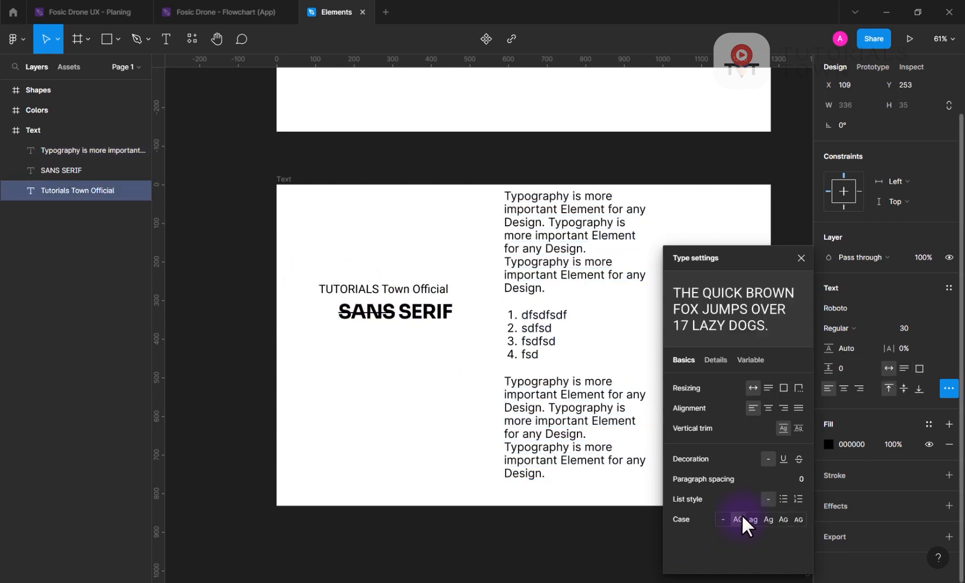
pyautogui.doubleClick(401, 289)
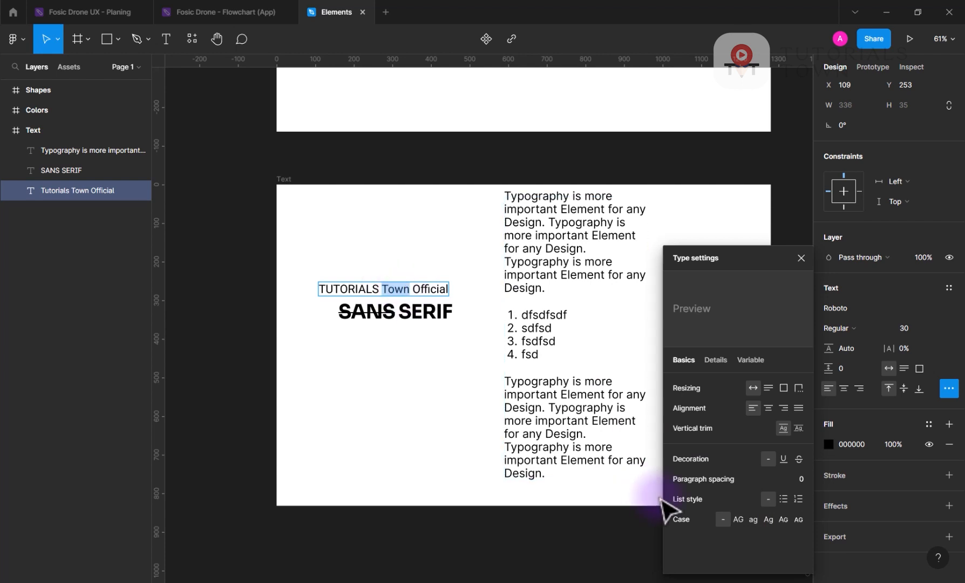
pyautogui.click(786, 518)
# Review the details and variable options of the type settings, return to the basics and close the settings.
pyautogui.click(717, 360)
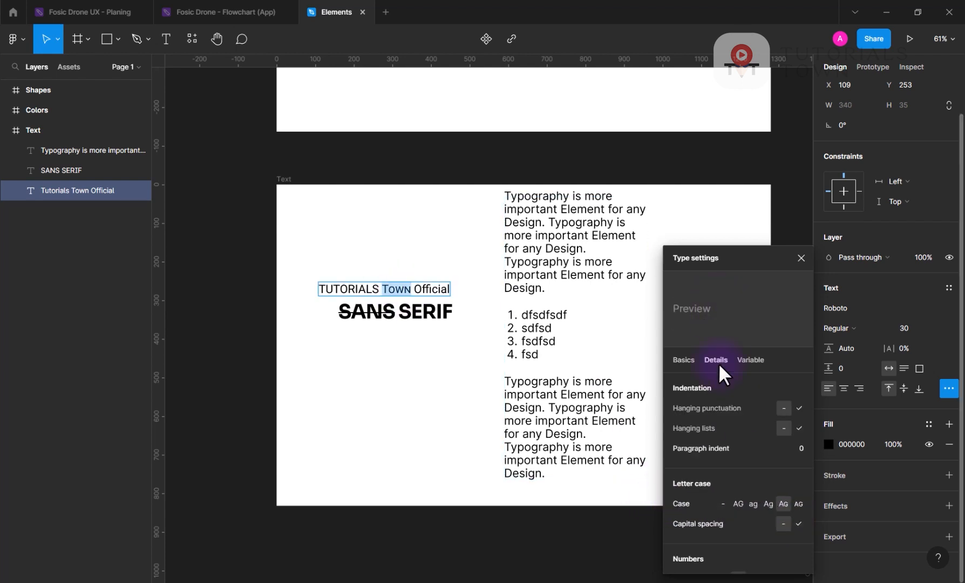
pyautogui.click(753, 363)
pyautogui.click(682, 360)
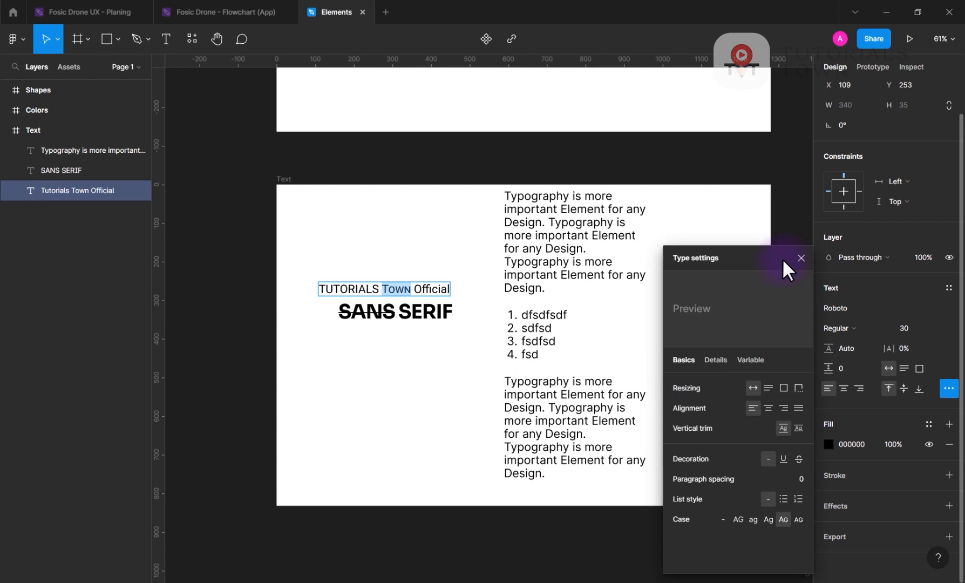
pyautogui.click(804, 257)
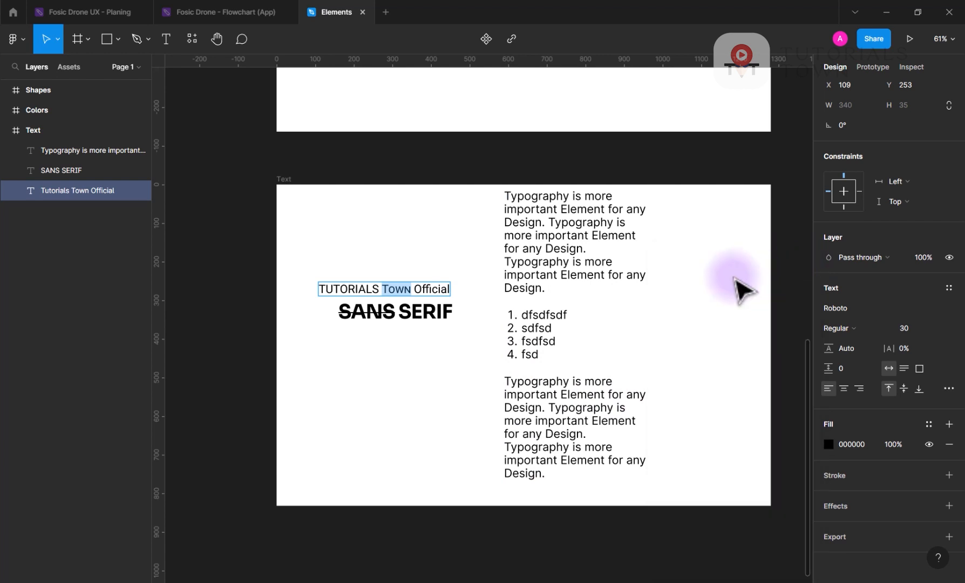
# Delete the long typography text and the "SANS SERIF" text from the Text frame.
pyautogui.click(588, 251)
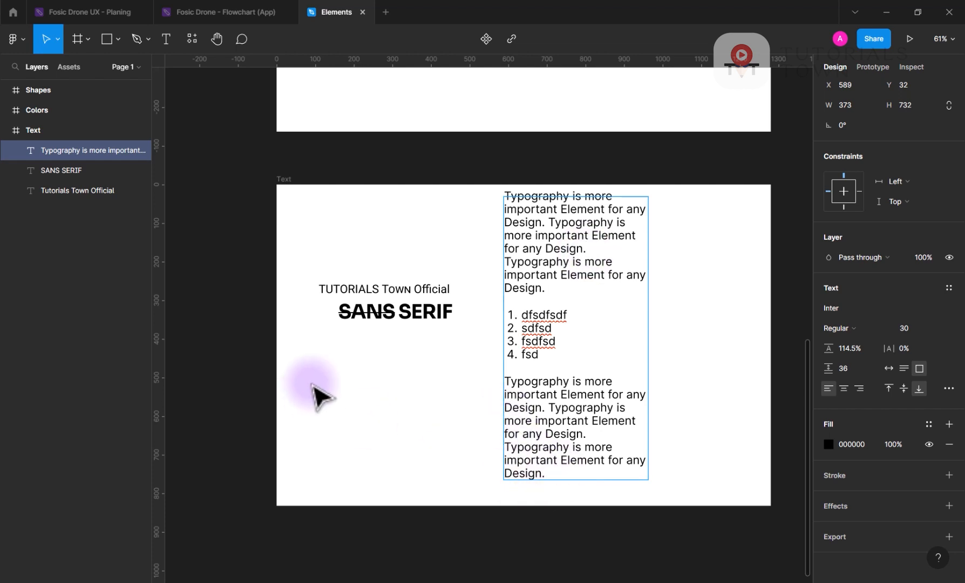
pyautogui.press('Escape')
pyautogui.moveTo(259, 223); pyautogui.dragTo(712, 343)
pyautogui.click(713, 342)
pyautogui.click(539, 431)
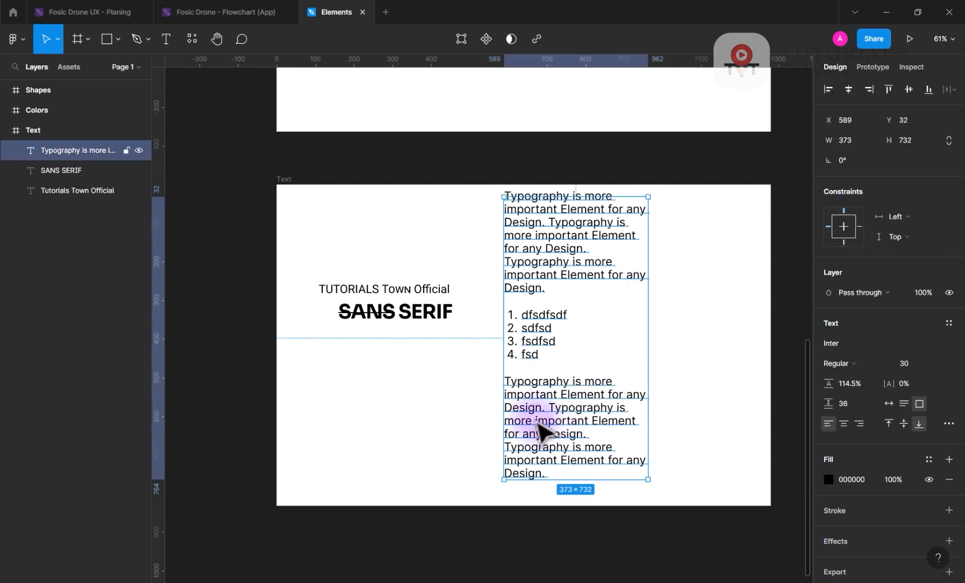
pyautogui.press('Delete')
pyautogui.click(402, 316)
pyautogui.press('Delete')
# Move the remaining "Tutorials Town Official" text near the Text frame's upper-left corner, at about X 67, Y 56.
pyautogui.moveTo(402, 293); pyautogui.dragTo(386, 217)
pyautogui.press('z')
pyautogui.moveTo(265, 185); pyautogui.dragTo(509, 485)
pyautogui.moveTo(383, 172); pyautogui.dragTo(357, 254)
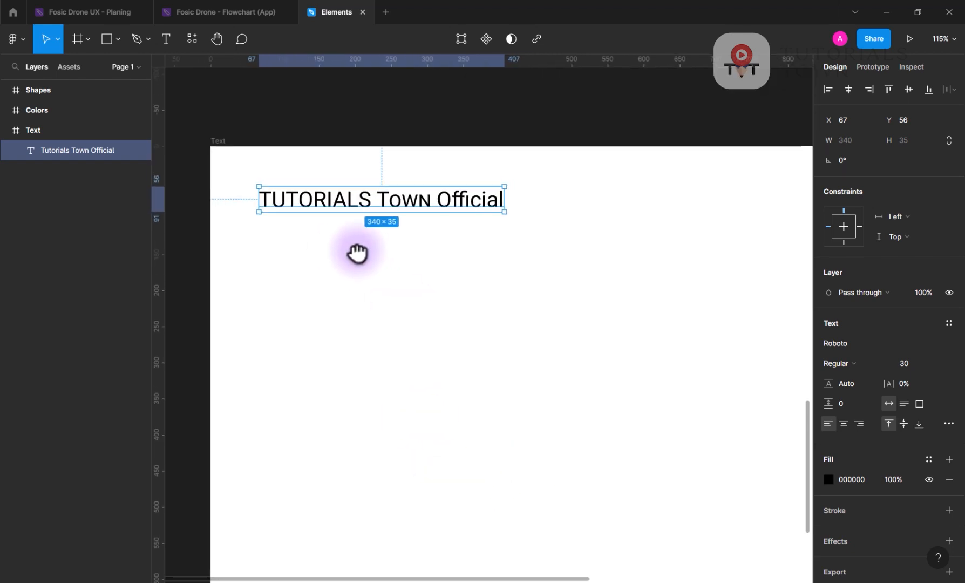
# Replace the text with "Heading" and reset its letter case to as typed.
pyautogui.doubleClick(350, 213)
pyautogui.write('H')
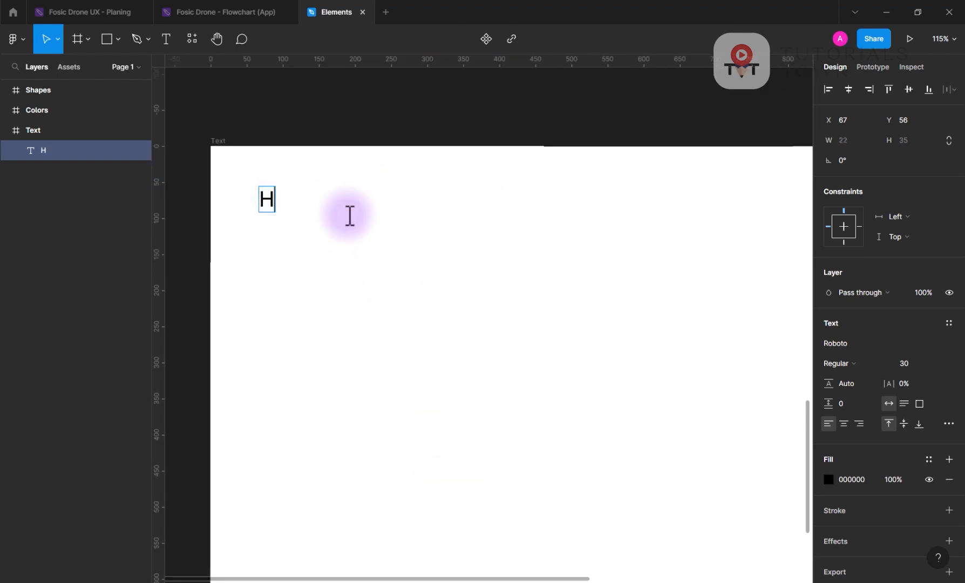
pyautogui.write('eading')
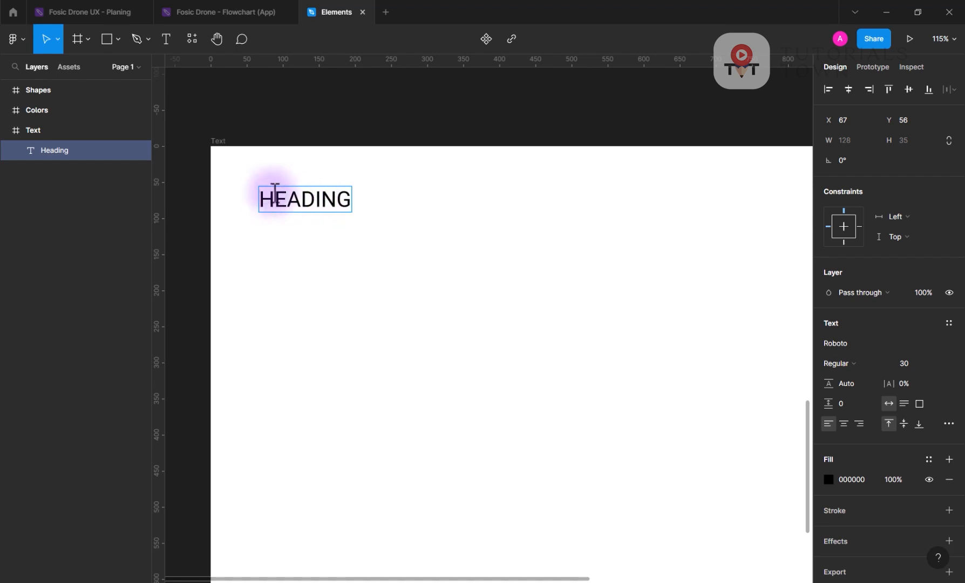
pyautogui.moveTo(260, 197); pyautogui.dragTo(355, 205)
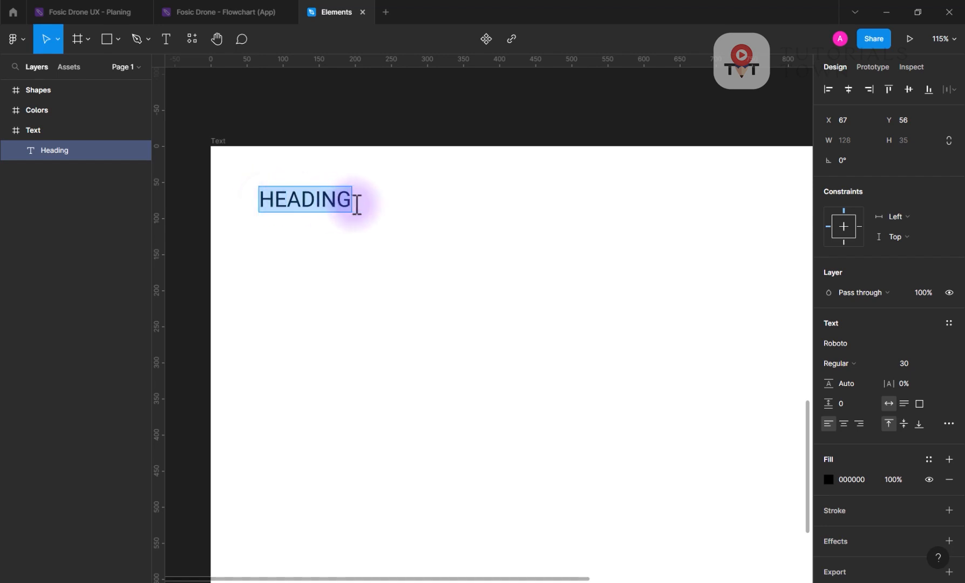
pyautogui.click(948, 423)
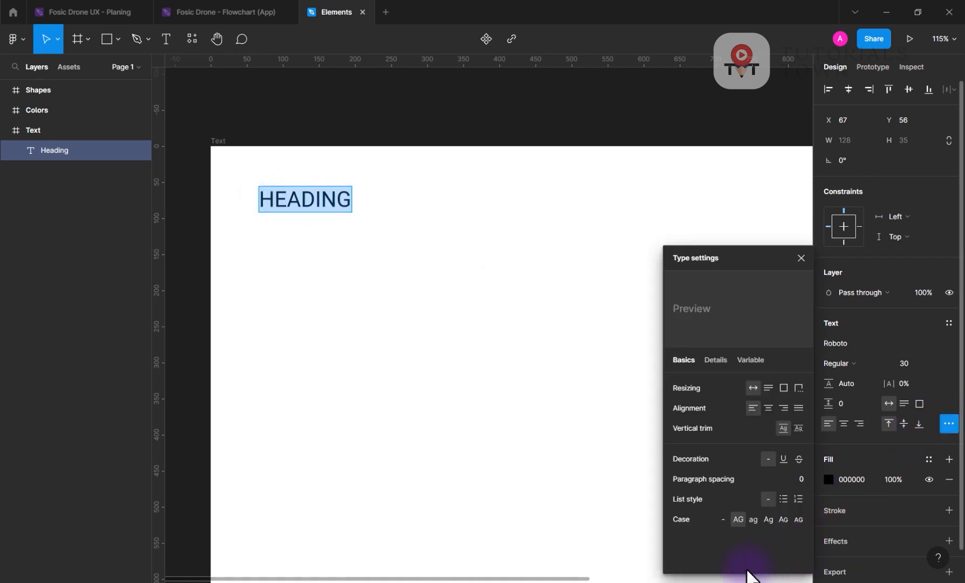
pyautogui.click(722, 519)
# Add a number to the heading text so that it reads "Heading 1".
pyautogui.doubleClick(322, 197)
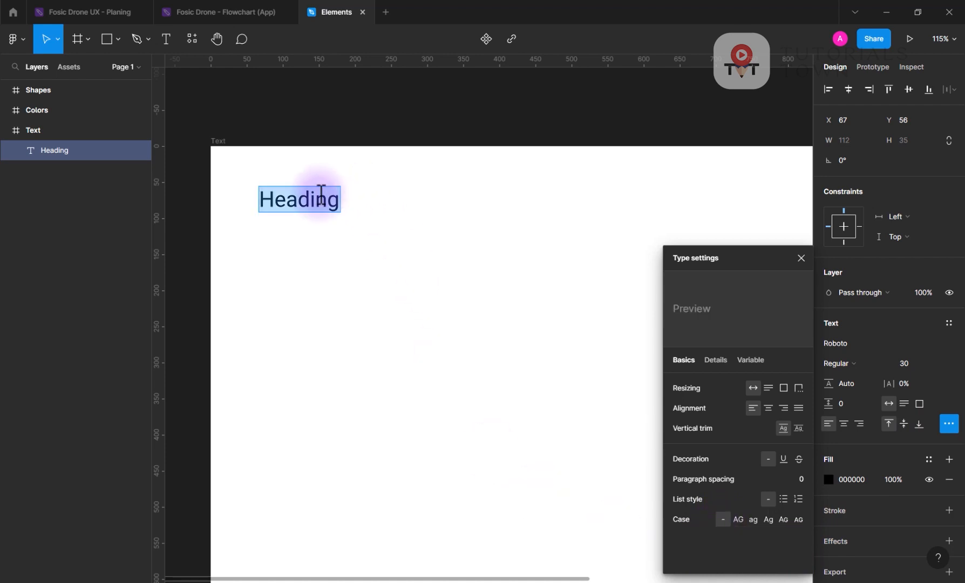
pyautogui.click(315, 200)
pyautogui.click(338, 203)
pyautogui.write('1')
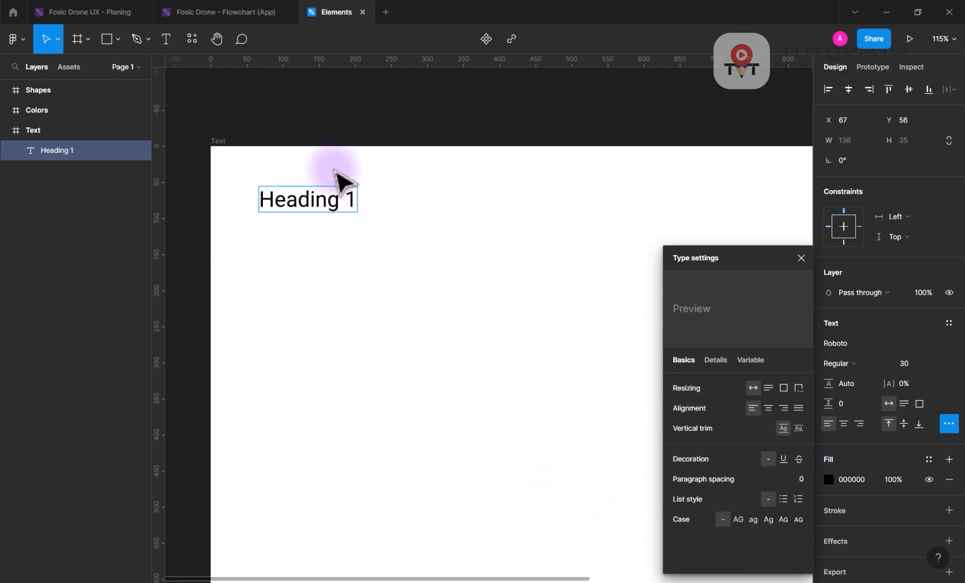
pyautogui.press('Escape')
# Duplicate the "Heading 1" text downward at a spacing of 48 until the column holds six headings.
pyautogui.moveTo(317, 216); pyautogui.dragTo(319, 243)
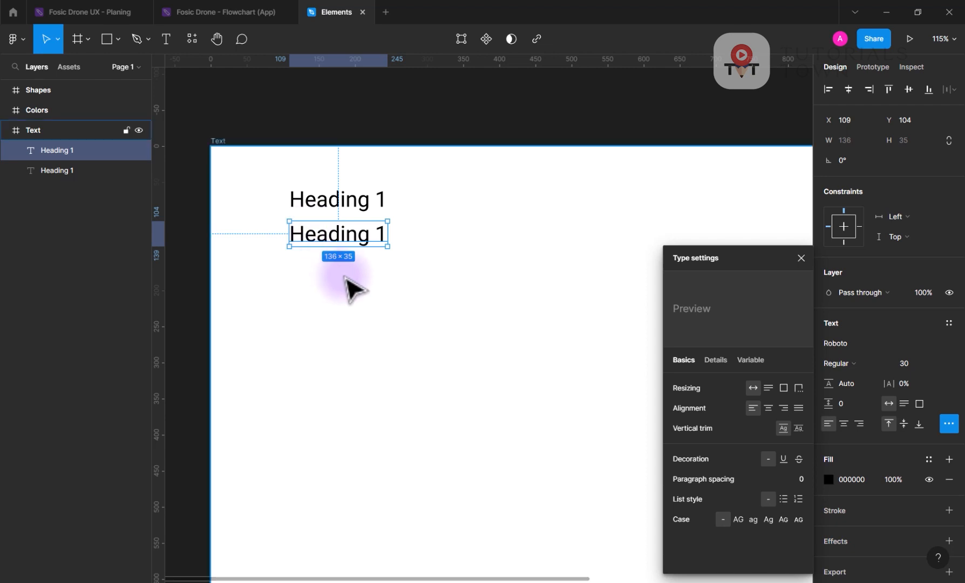
pyautogui.hotkey('ctrl', 'd')
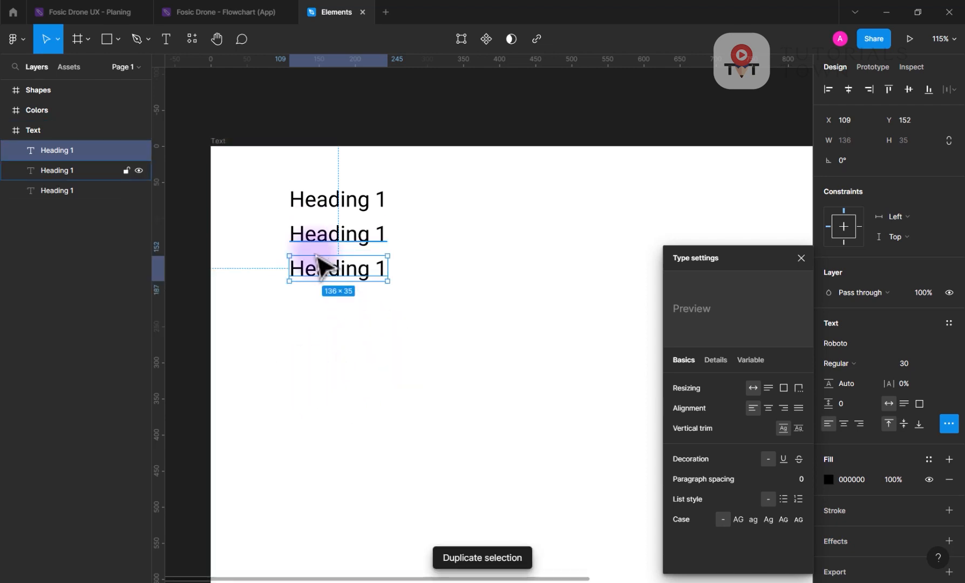
pyautogui.hotkey('ctrl', 'd')
pyautogui.hotkey('ctrl', 'd')
pyautogui.hotkey('ctrl', 'd')
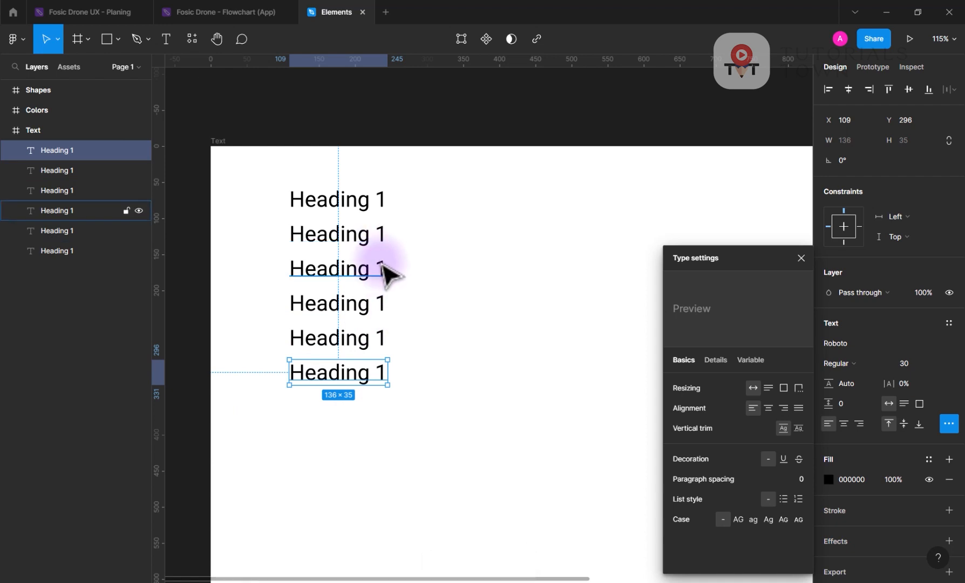
# Renumber the five copies from "Heading 2" to "Heading 6" going down the column.
pyautogui.press('Return')
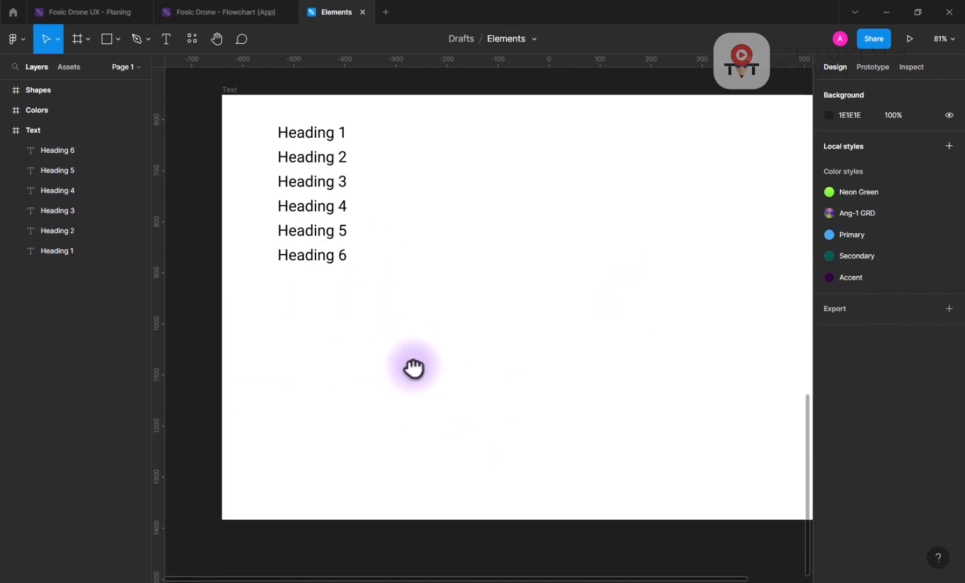
pyautogui.scroll(2, 414, 368)
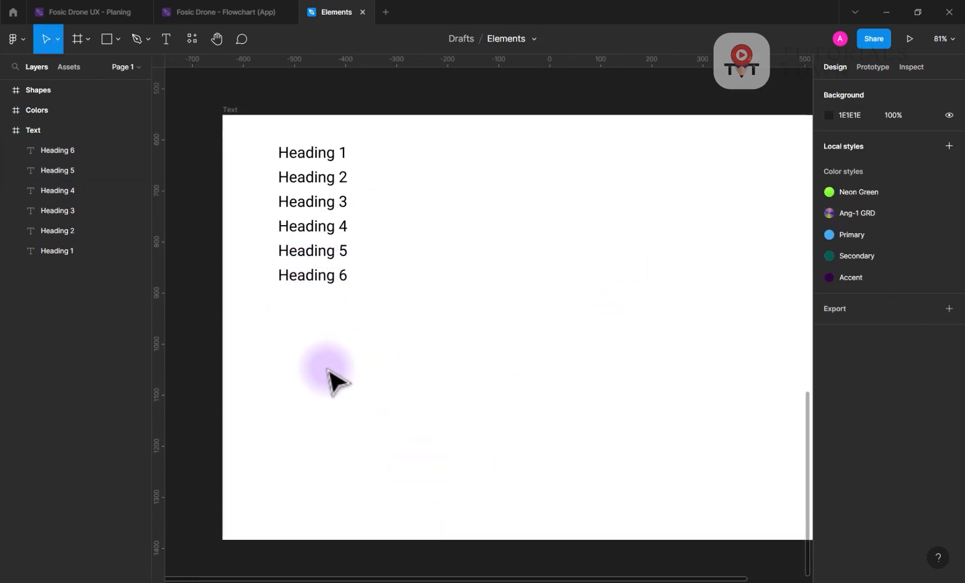
# Switch to Chrome and search for "dummy text" in a new tab.
pyautogui.click(525, 581)
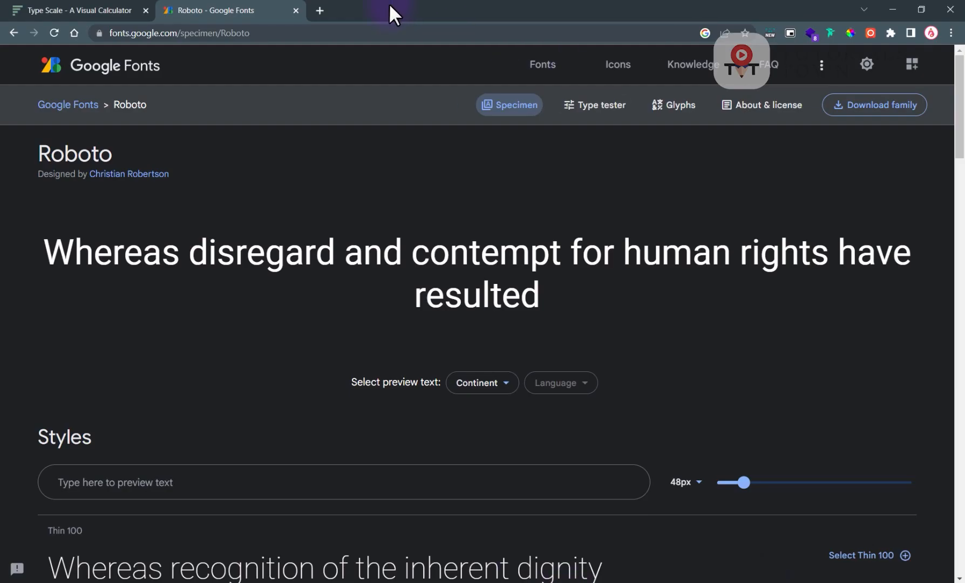
pyautogui.click(318, 7)
pyautogui.write('dummy ')
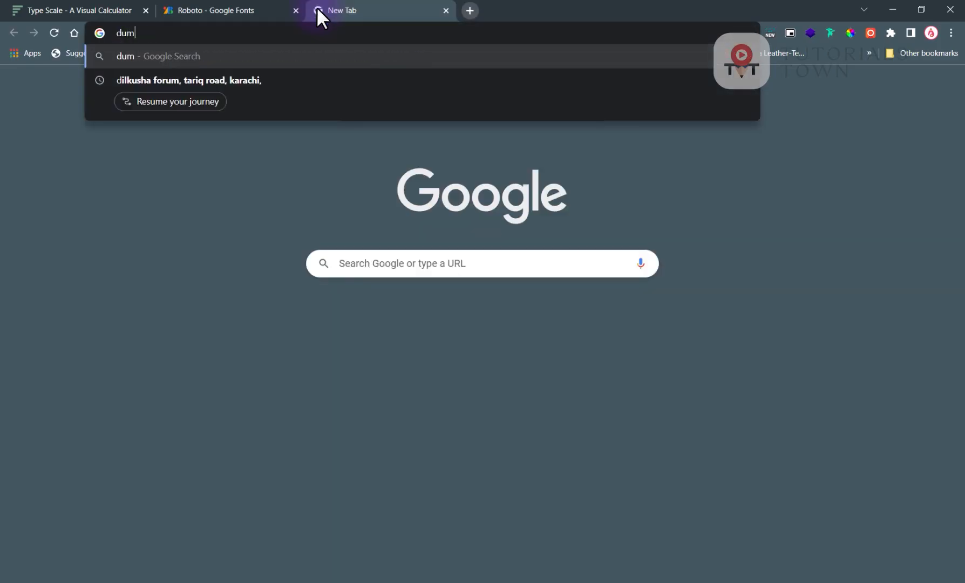
pyautogui.write('text')
pyautogui.press('Return')
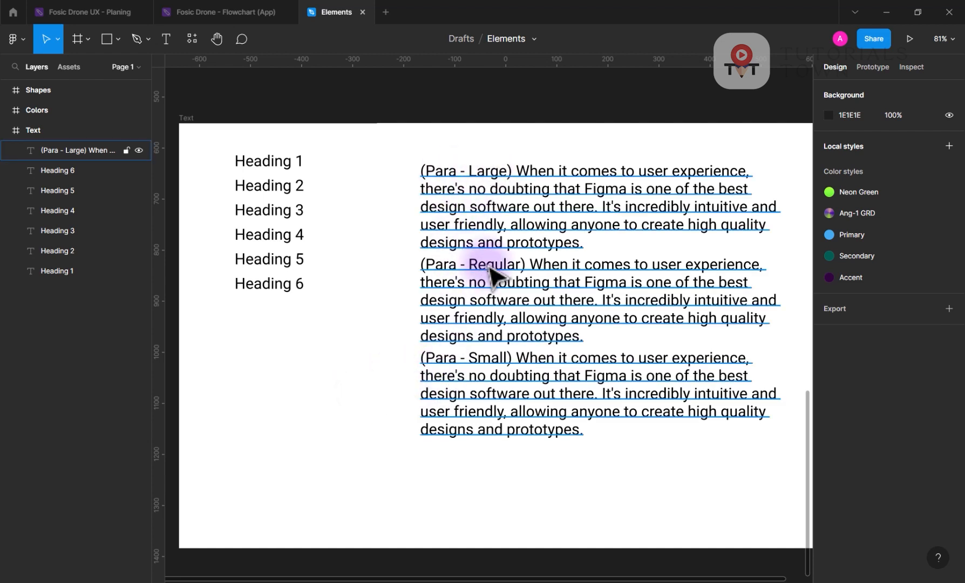
# Shift the heading column down and create a text reading "Title" above it.
pyautogui.click(301, 338)
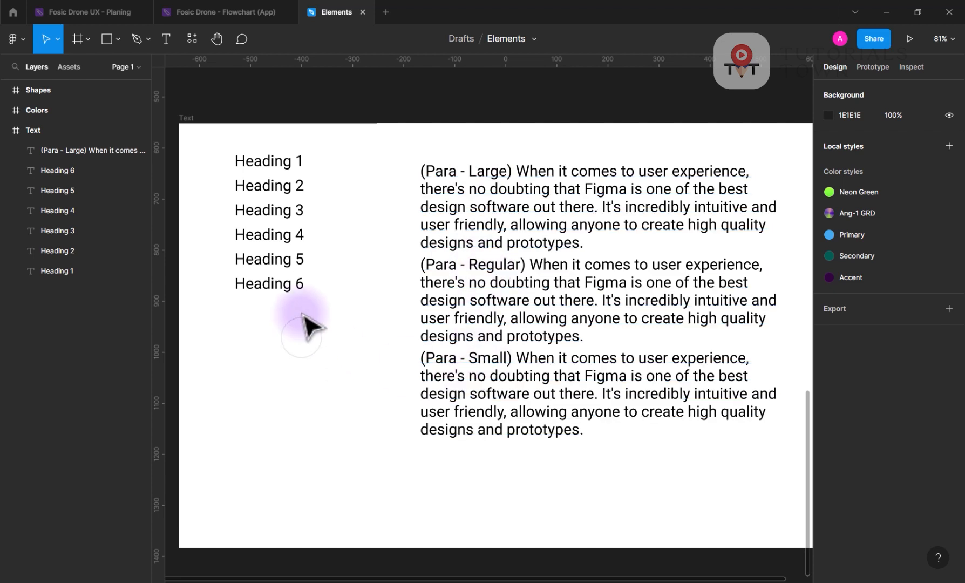
pyautogui.moveTo(303, 319); pyautogui.dragTo(262, 232)
pyautogui.click(333, 270)
pyautogui.doubleClick(270, 200)
pyautogui.write('Title')
pyautogui.press('Escape')
# Change the text directly below "Title" to "Subtitle" and deselect it.
pyautogui.doubleClick(262, 232)
pyautogui.write('Subtitle')
pyautogui.press('Escape')
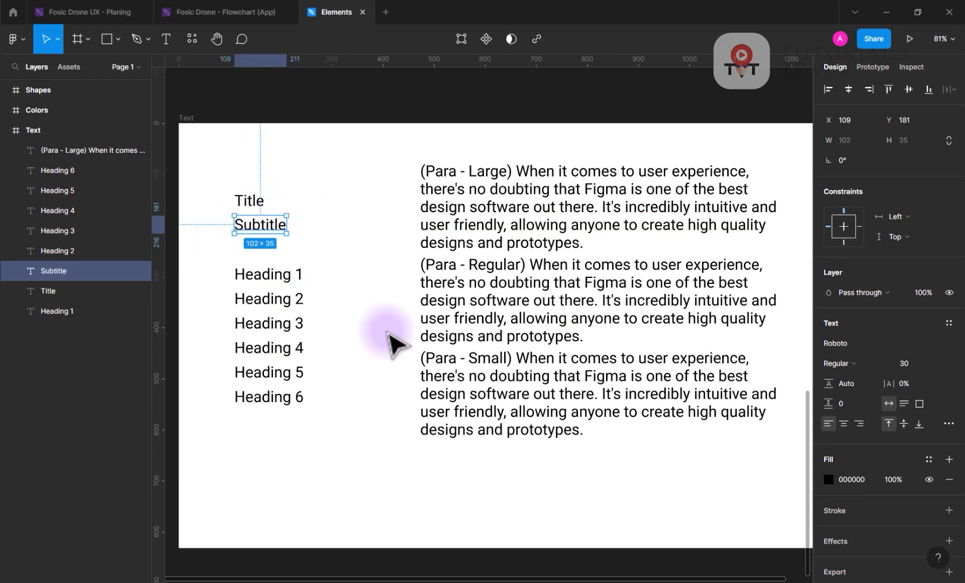
pyautogui.click(394, 384)
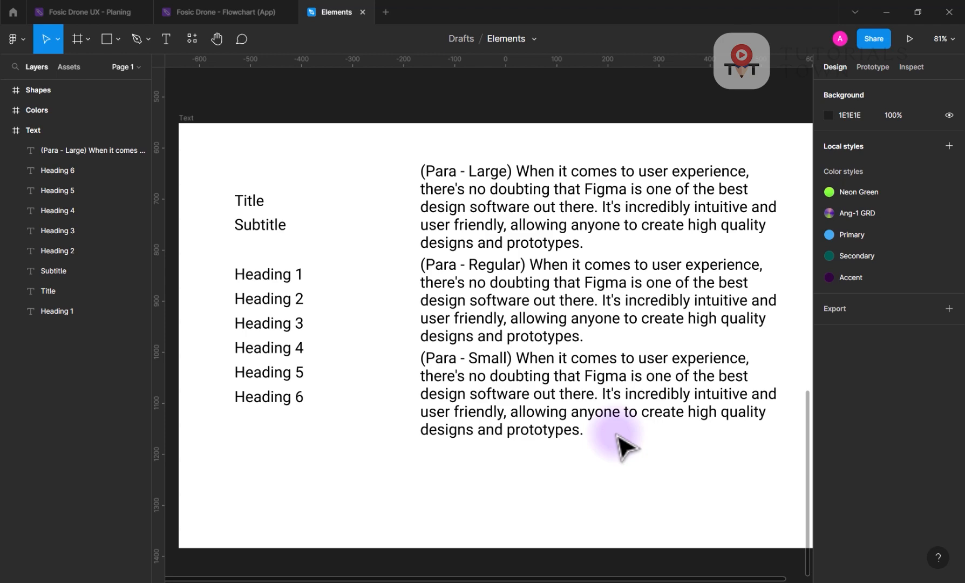
# Switch to Chrome and examine the Type Scale calculator, highlighting its web address and the base size value.
pyautogui.click(573, 582)
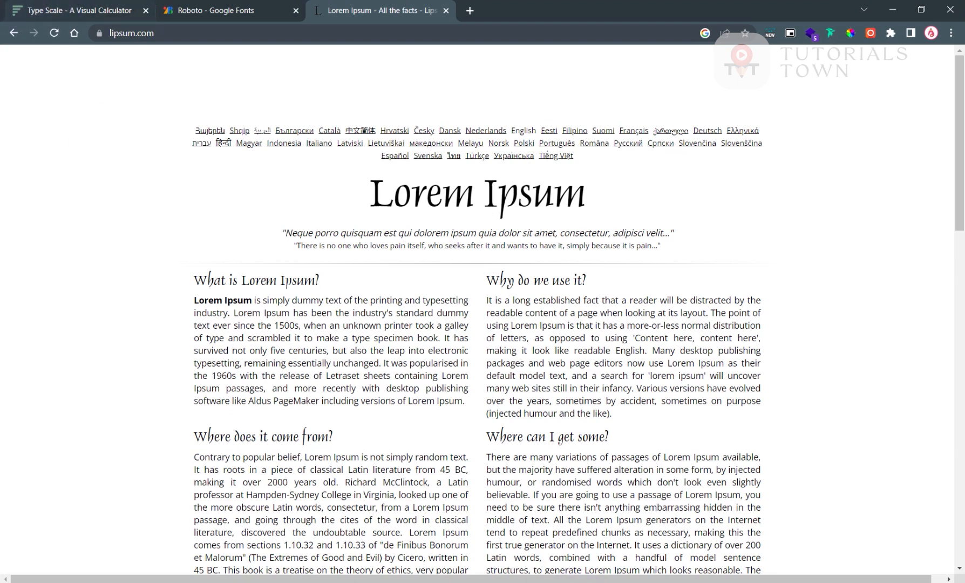
pyautogui.click(56, 9)
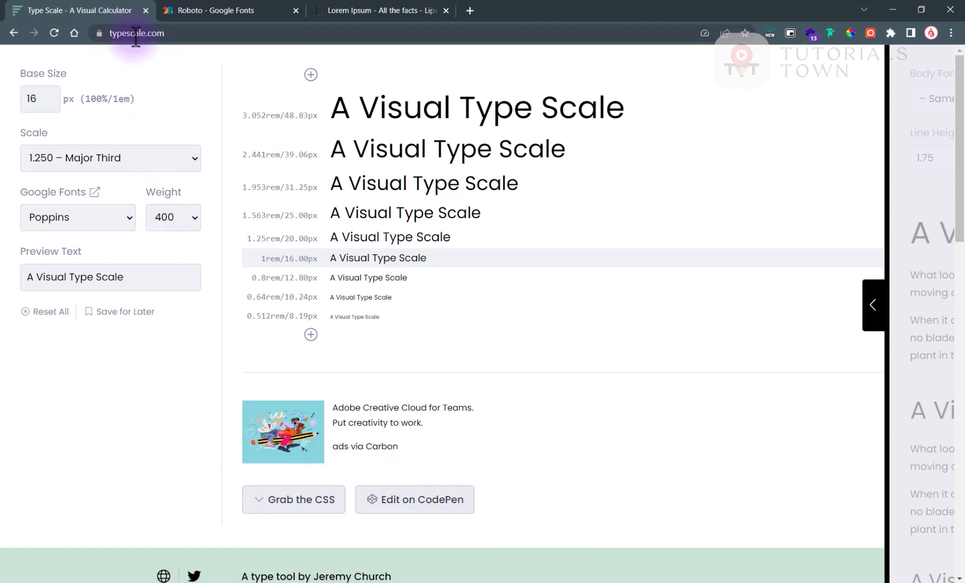
pyautogui.moveTo(110, 34); pyautogui.dragTo(181, 44)
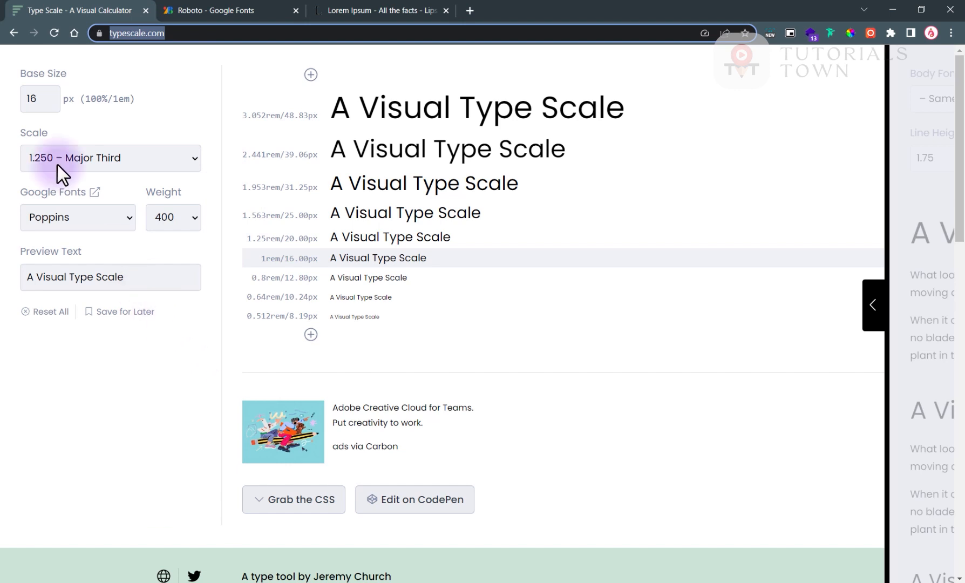
pyautogui.click(43, 102)
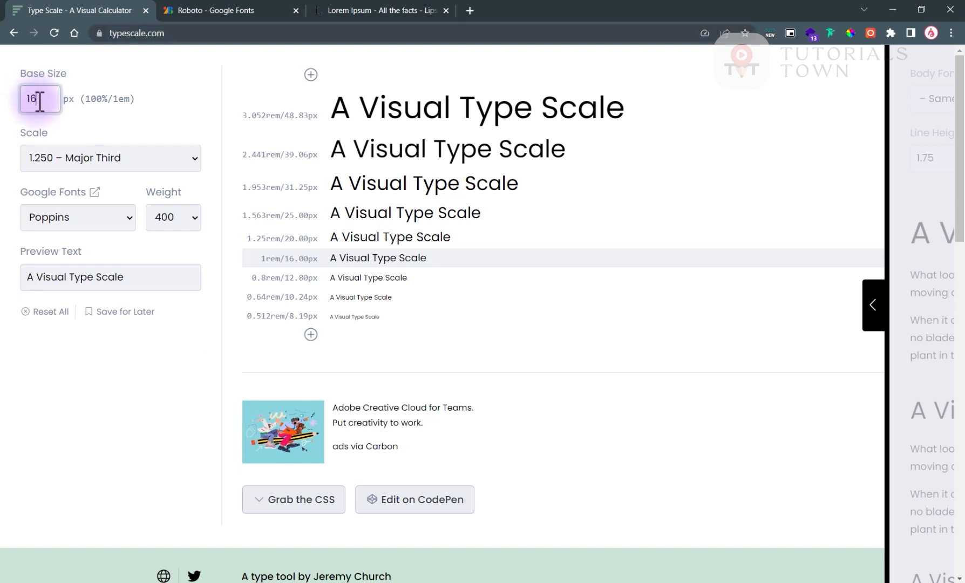
pyautogui.moveTo(39, 102); pyautogui.dragTo(24, 99)
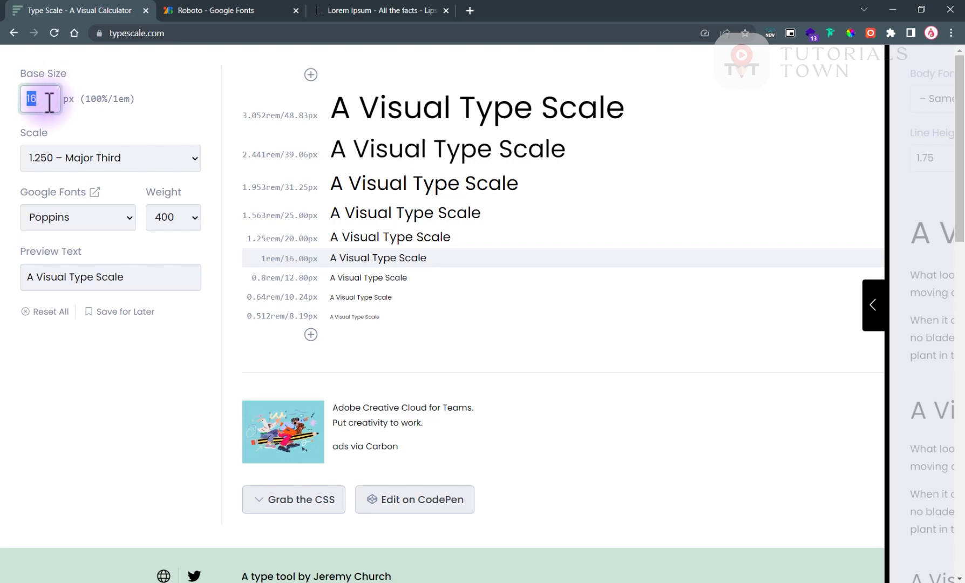
# Check the text samples in Figma, return to the Type Scale calculator in Chrome and highlight the base row's size.
pyautogui.click(663, 582)
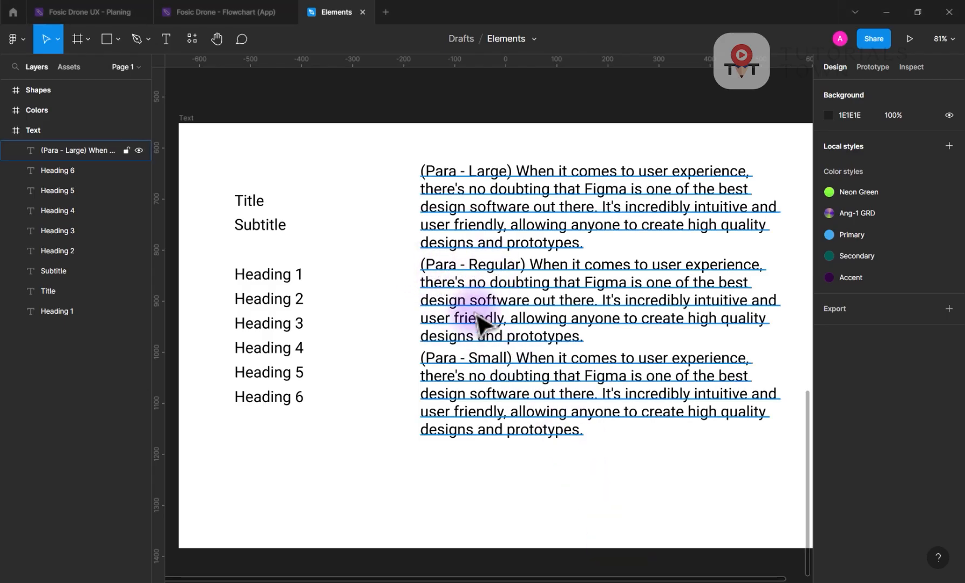
pyautogui.click(570, 582)
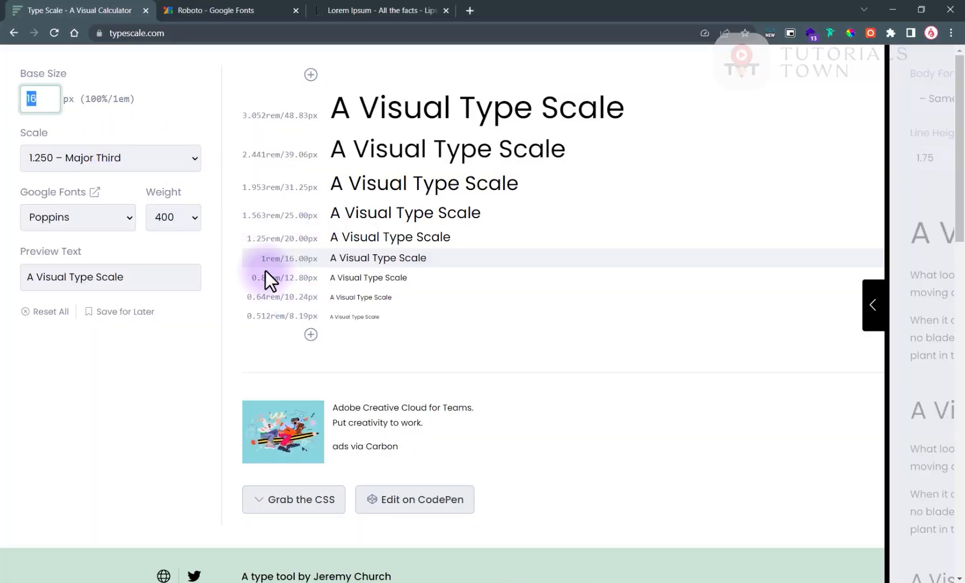
pyautogui.click(446, 261)
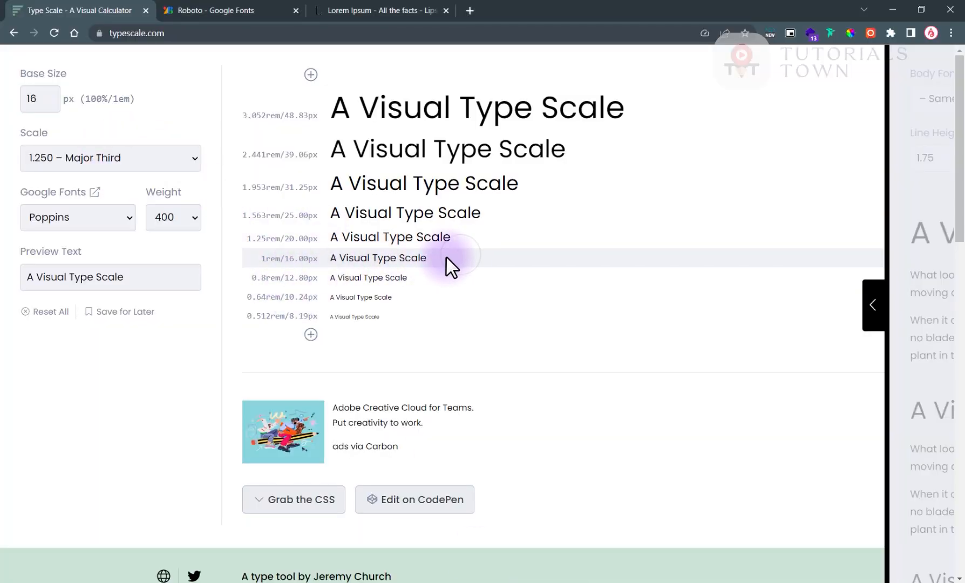
pyautogui.doubleClick(286, 258)
# Set the type scale's base size to 14 px and its ratio to 1.618 – Golden Ratio.
pyautogui.moveTo(38, 98); pyautogui.dragTo(20, 98)
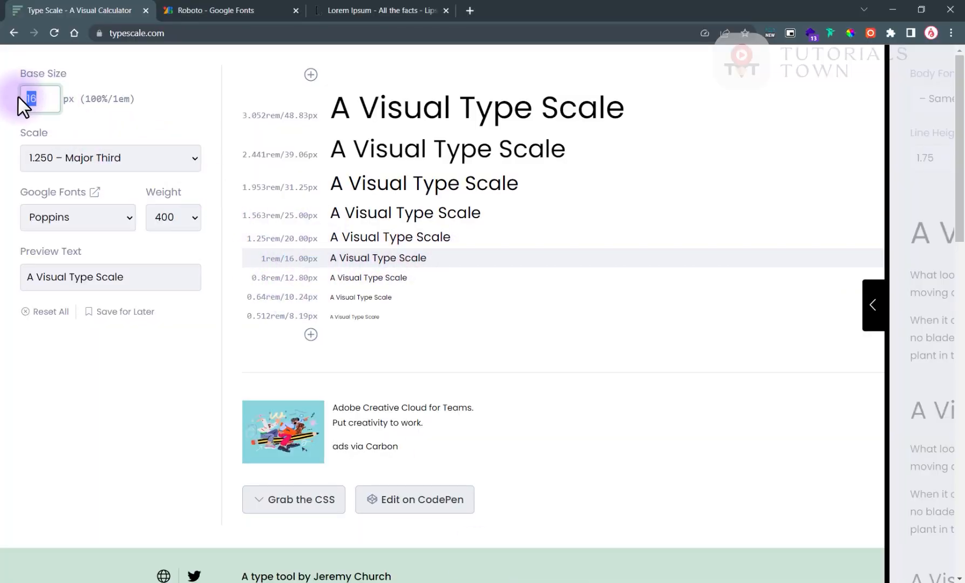
pyautogui.write('14')
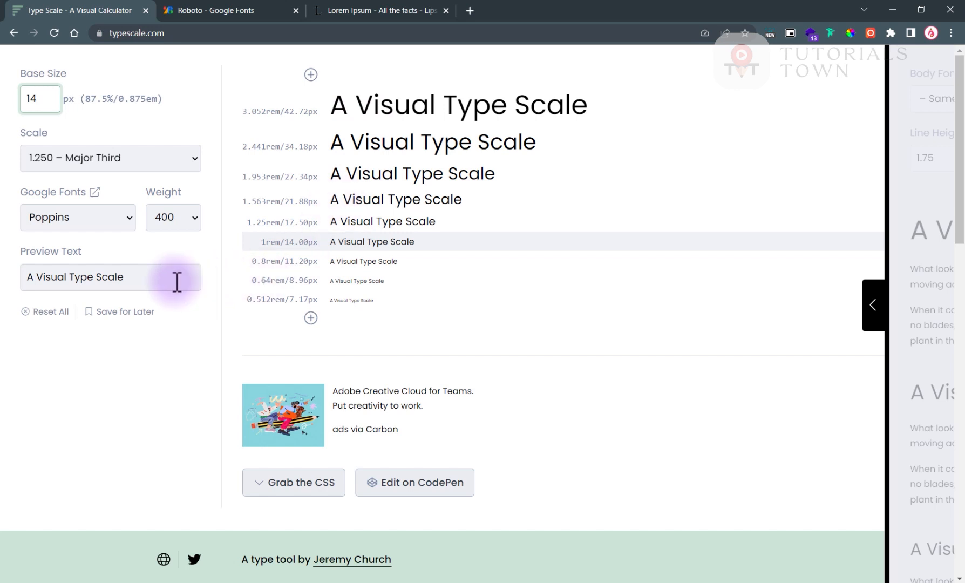
pyautogui.click(83, 162)
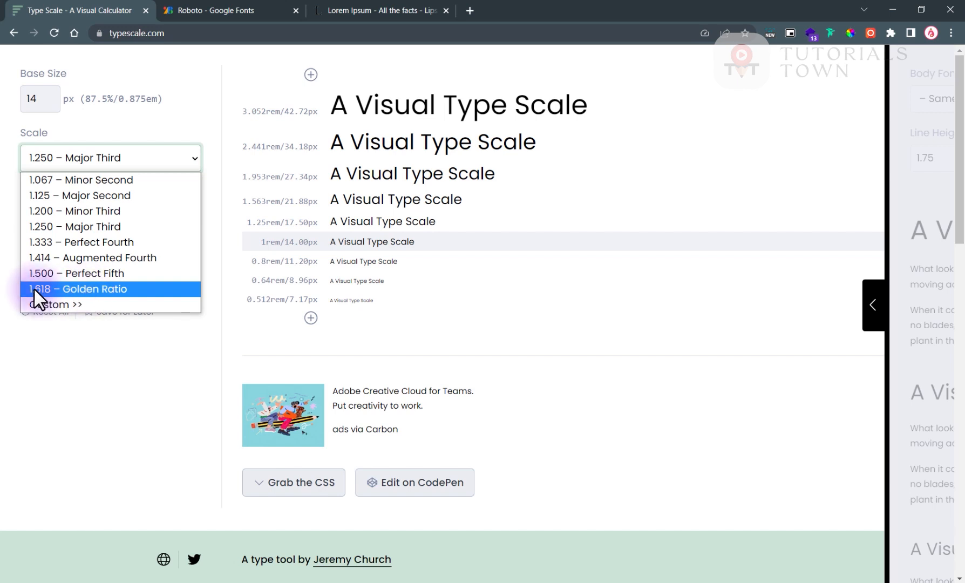
pyautogui.click(71, 288)
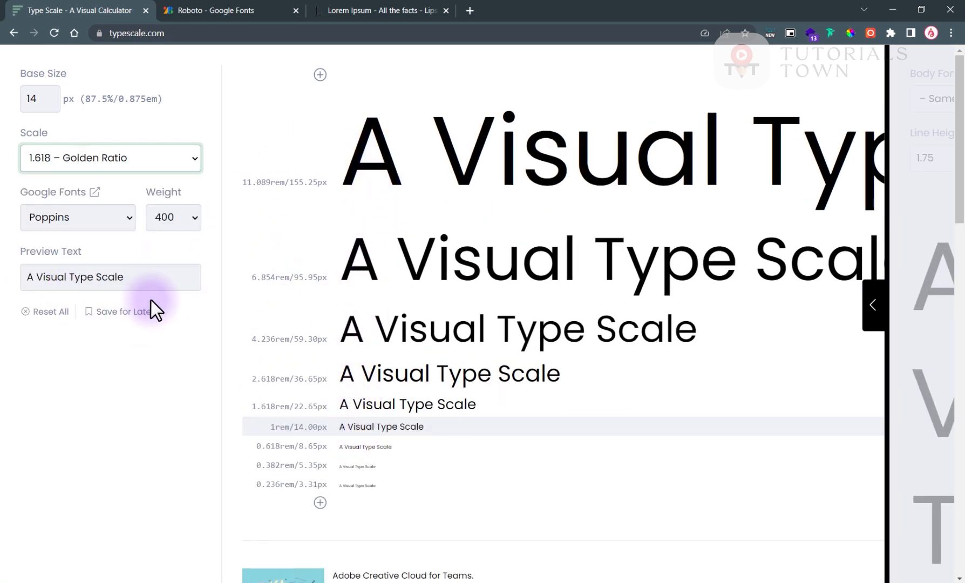
# Search for "awwwards" in a new browser tab and open the Awwwards website from the results.
pyautogui.click(472, 9)
pyautogui.write('awwwwards')
pyautogui.press('Left')
pyautogui.press('Left')
pyautogui.press('Left')
pyautogui.press('Left')
pyautogui.write('www')
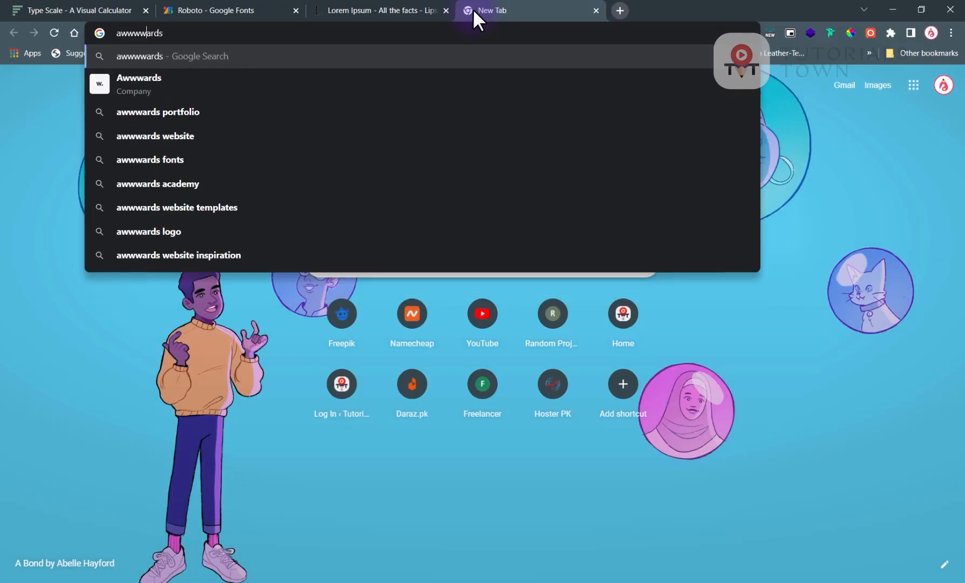
pyautogui.press('BackSpace')
pyautogui.press('Return')
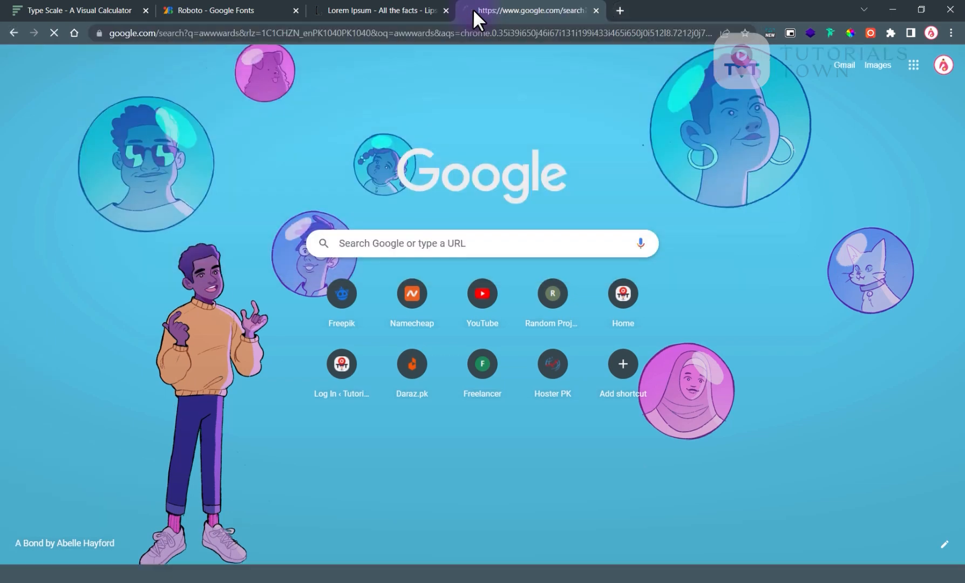
pyautogui.click(399, 204)
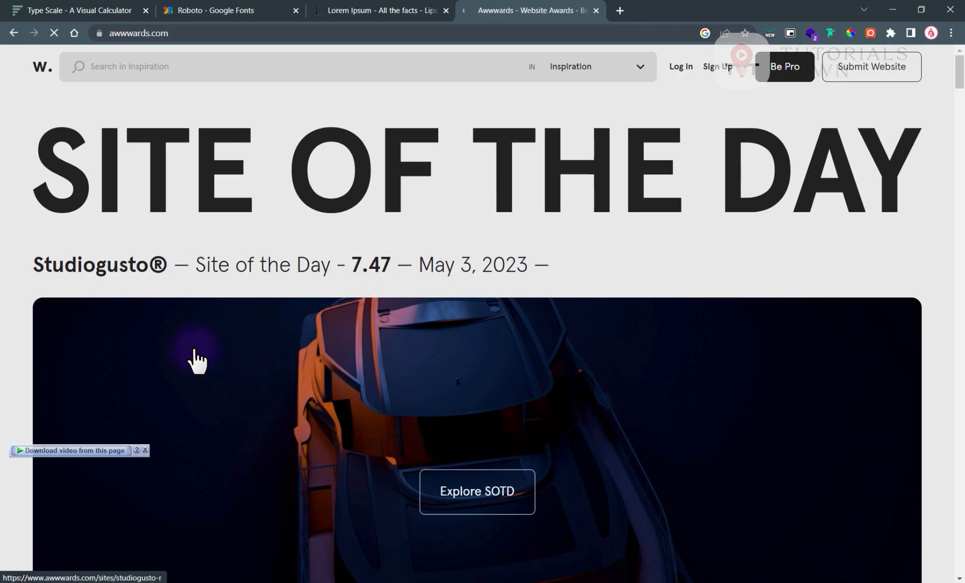
# Browse the Awwwards nominees, open the 2219 Mechachain entry and examine its preview, element highlights and fonts used.
pyautogui.scroll(-15, 267, 464)
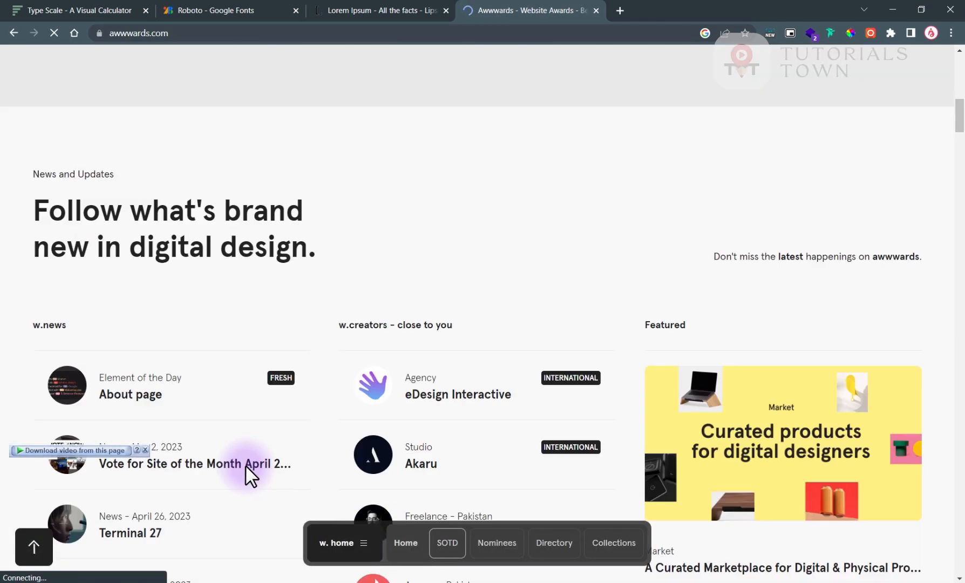
pyautogui.scroll(-12, 303, 372)
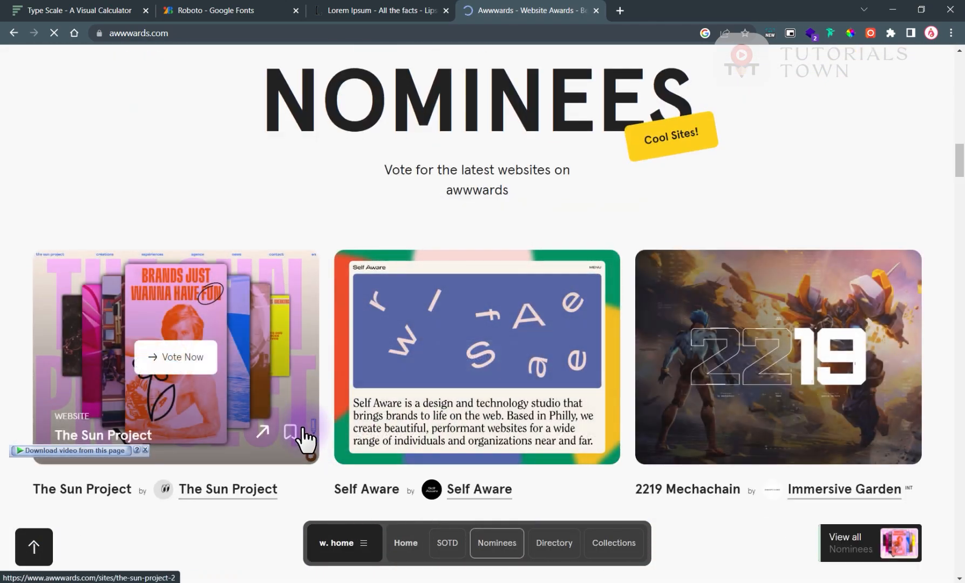
pyautogui.scroll(-3, 321, 427)
pyautogui.scroll(8, 583, 361)
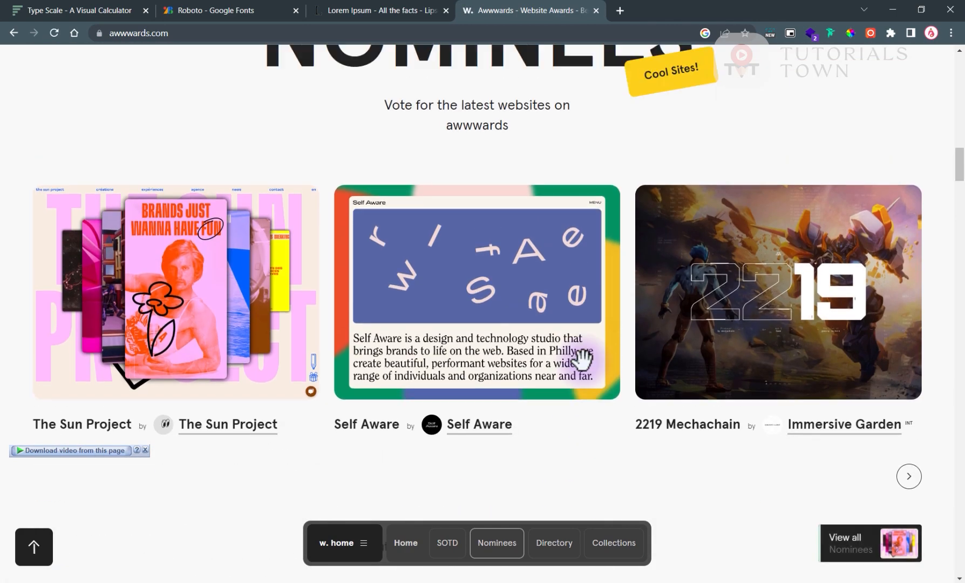
pyautogui.click(674, 453)
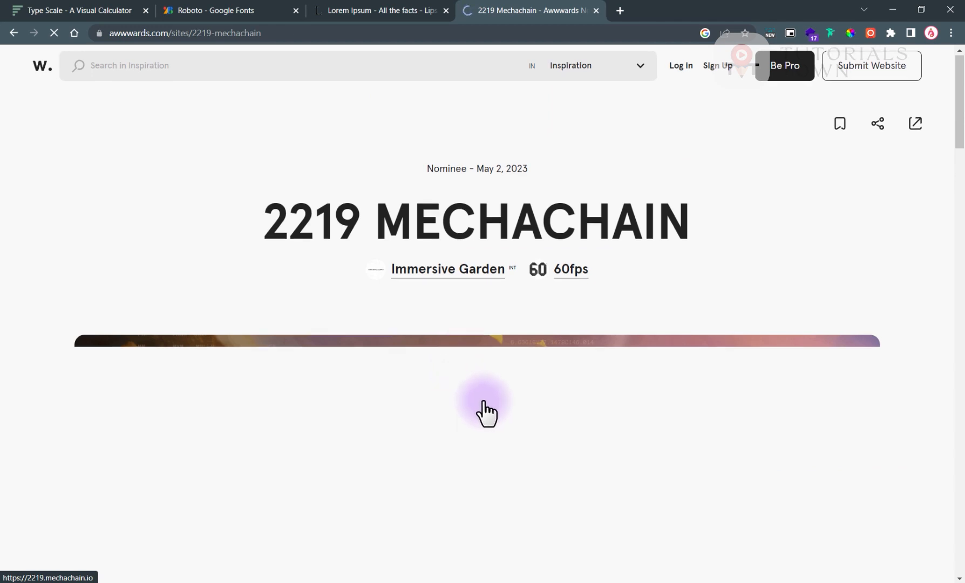
pyautogui.scroll(-5, 319, 294)
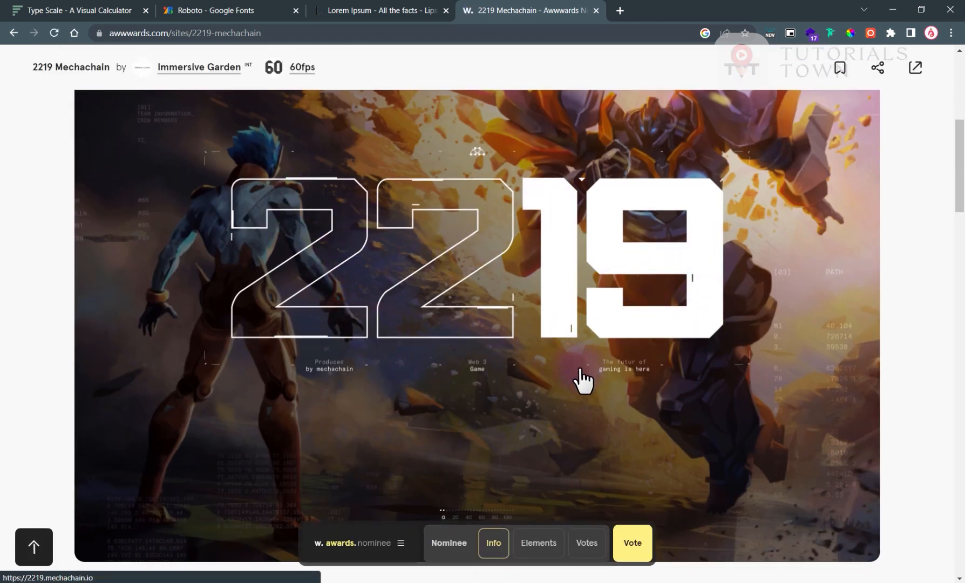
pyautogui.scroll(-7, 582, 381)
pyautogui.scroll(4, 578, 370)
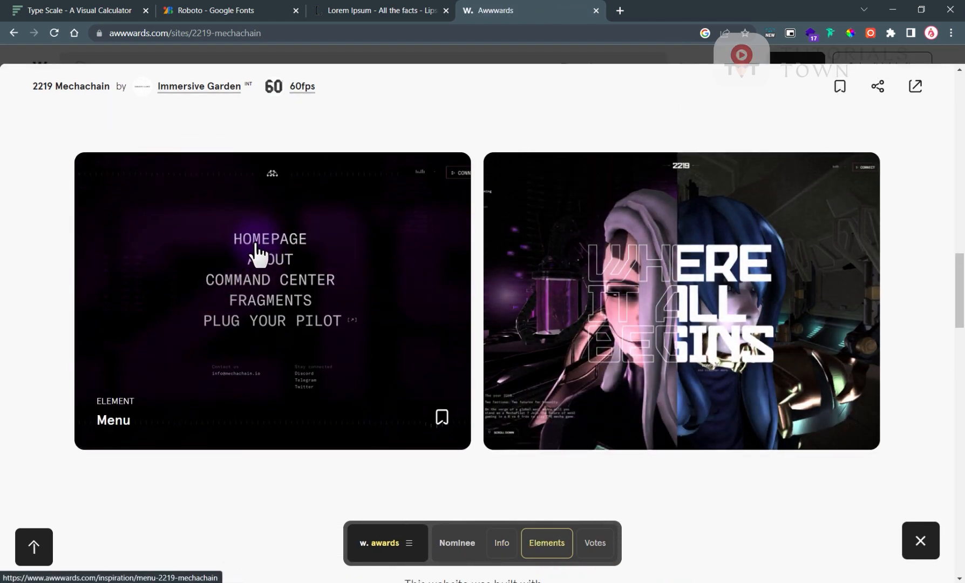
pyautogui.scroll(-8, 403, 465)
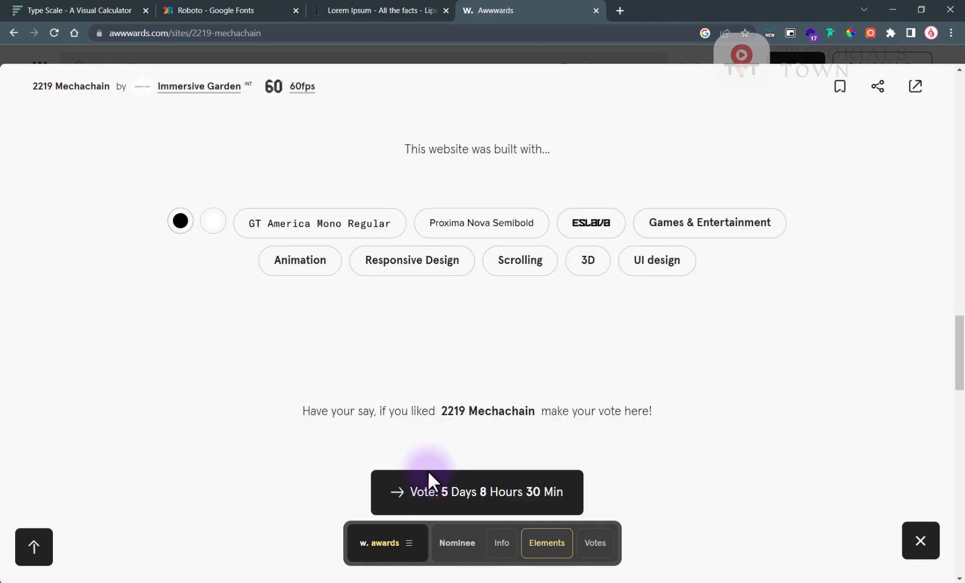
pyautogui.scroll(-2, 428, 479)
pyautogui.scroll(-6, 384, 434)
pyautogui.scroll(15, 295, 429)
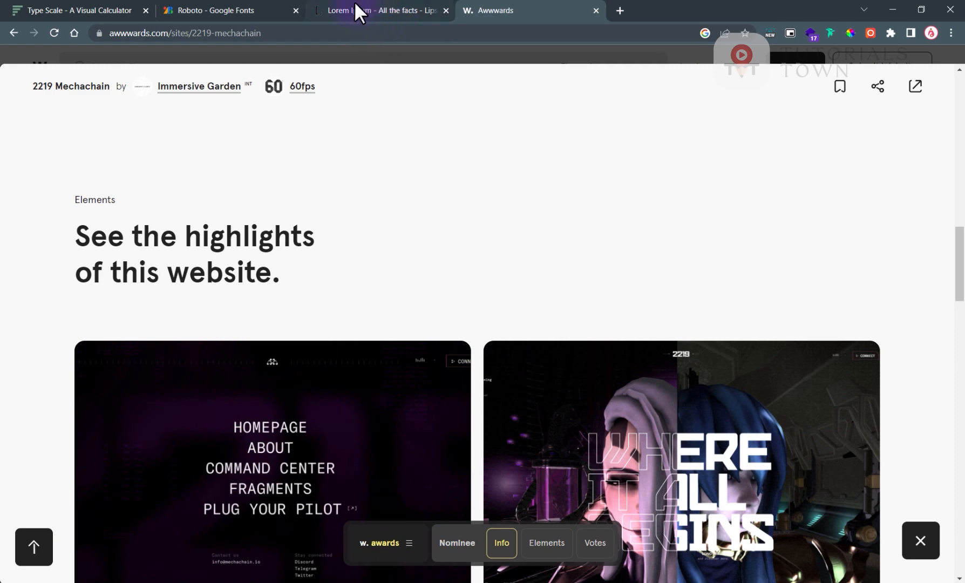
# Return to the Type Scale calculator and set the scale to 1.200 – Minor Third.
pyautogui.click(108, 6)
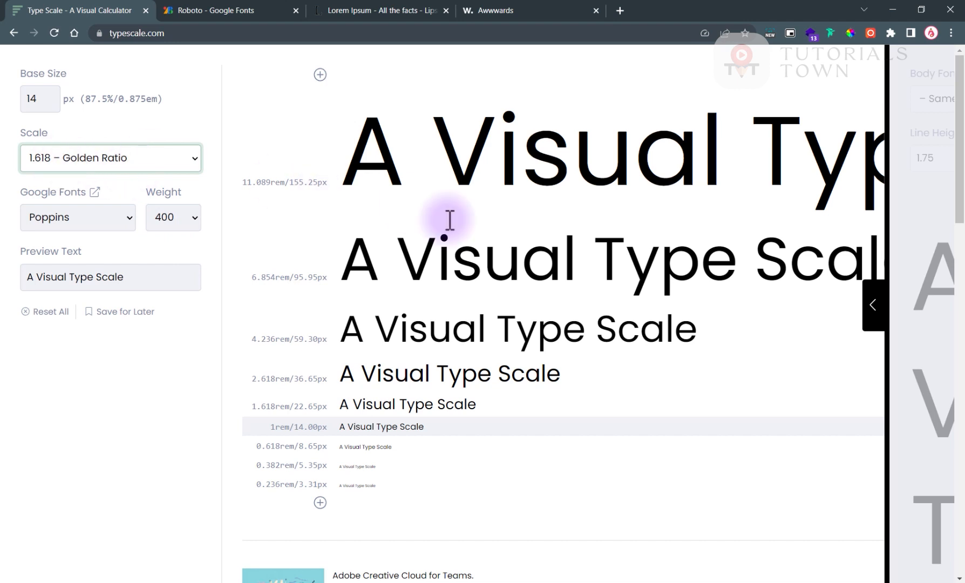
pyautogui.click(93, 157)
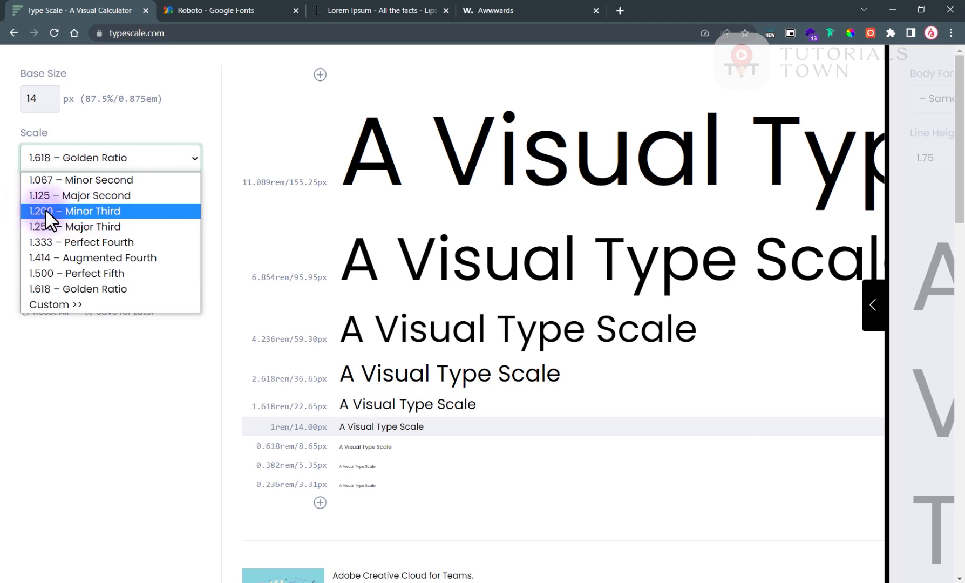
pyautogui.click(86, 211)
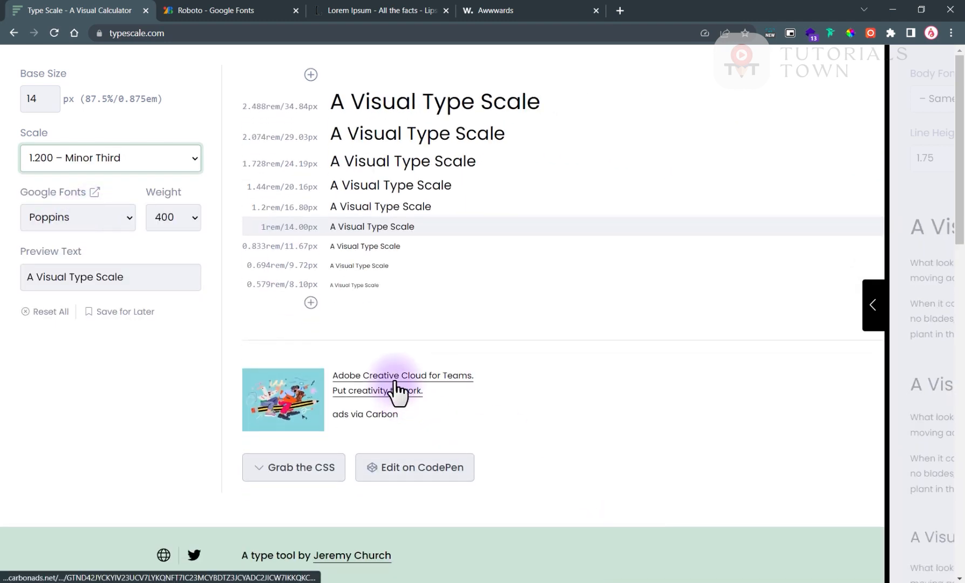
# Examine the generated type scale, highlighting the sample lines, a rem value, the preview text and the base row's pixel size.
pyautogui.moveTo(382, 289); pyautogui.dragTo(334, 102)
pyautogui.click(456, 231)
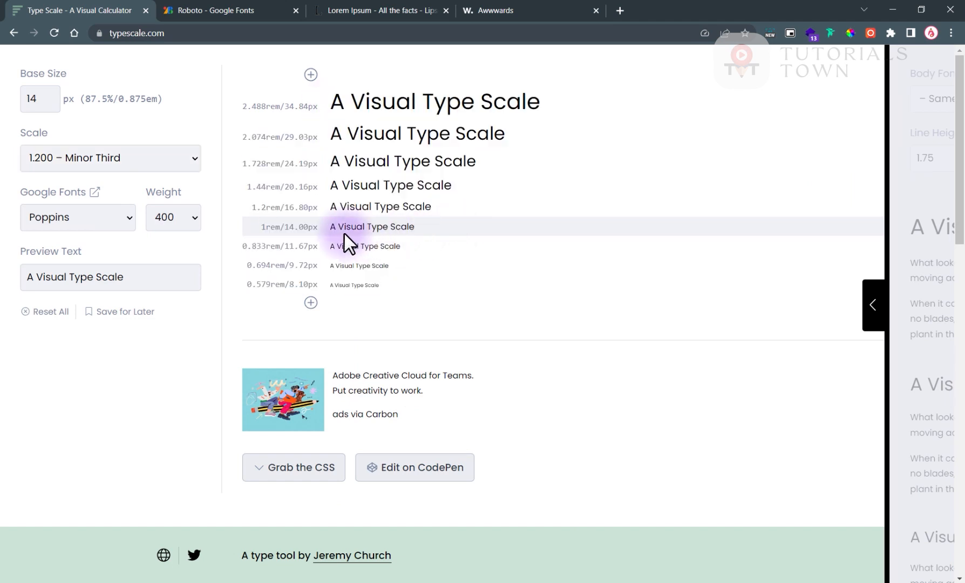
pyautogui.moveTo(285, 208); pyautogui.dragTo(247, 186)
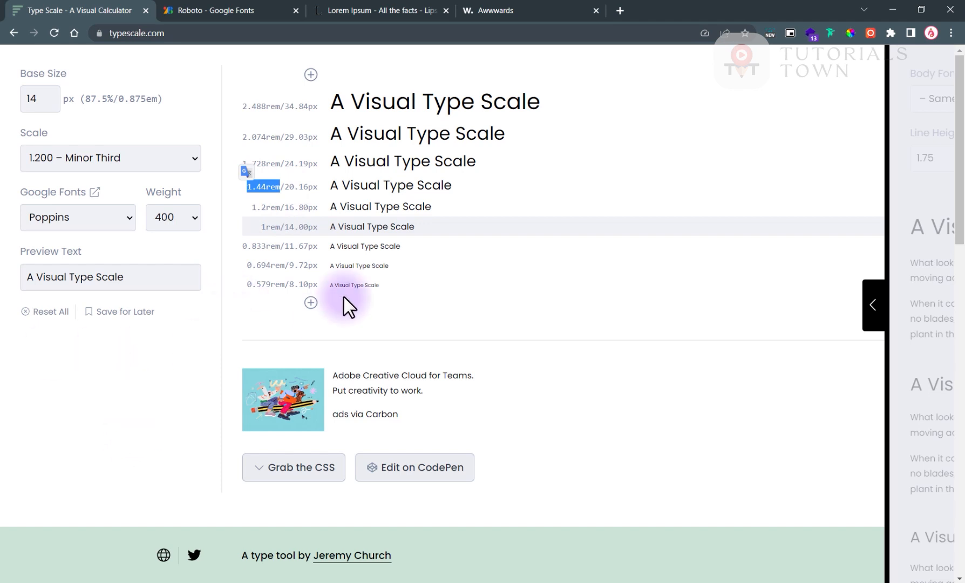
pyautogui.moveTo(127, 277); pyautogui.dragTo(9, 295)
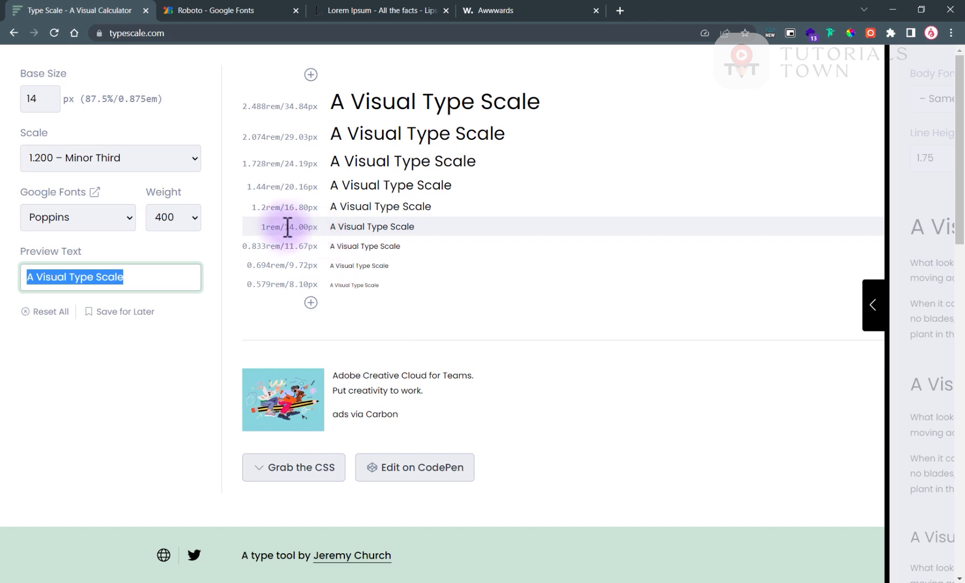
pyautogui.moveTo(284, 227); pyautogui.dragTo(309, 226)
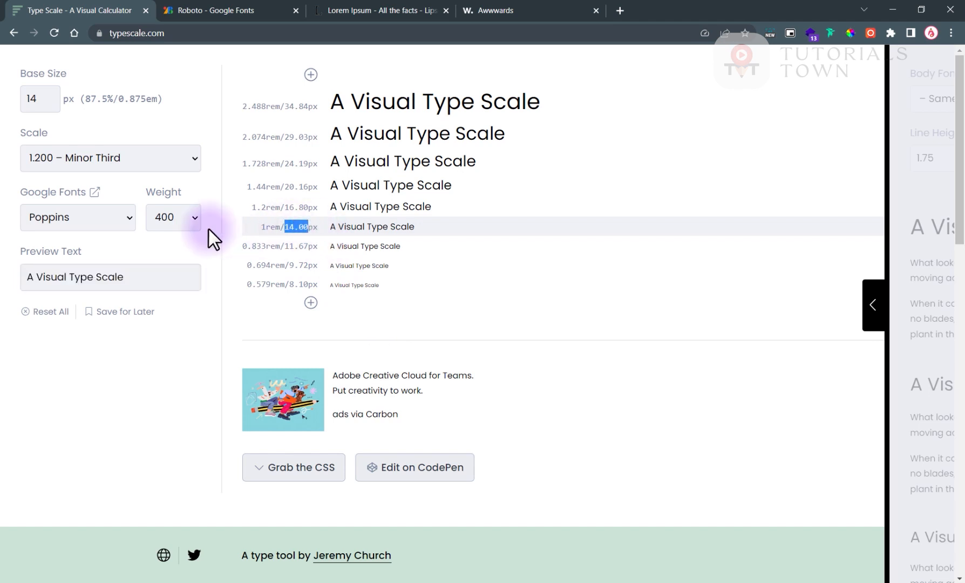
# Try the 1.414 – Augmented Fourth scale in the calculator.
pyautogui.click(30, 157)
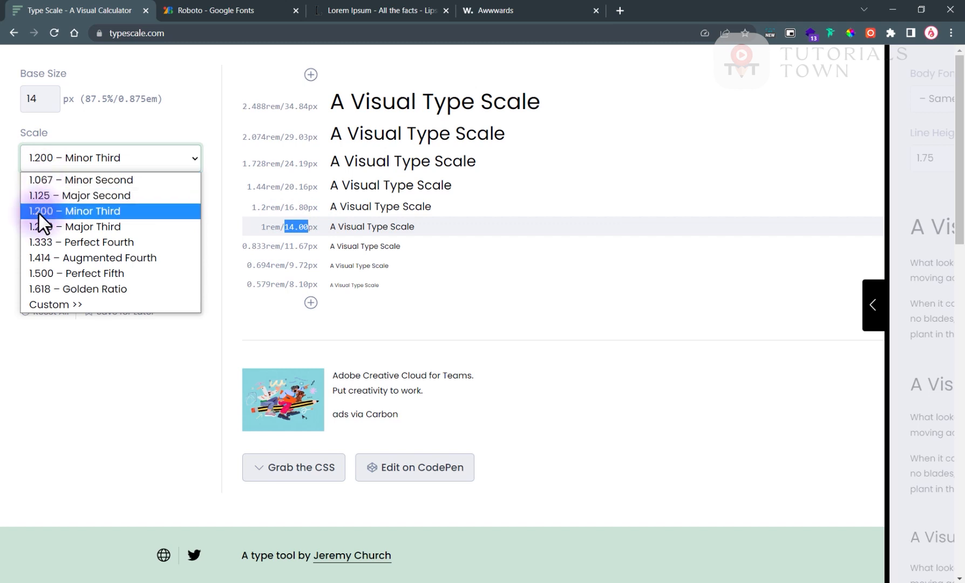
pyautogui.click(47, 260)
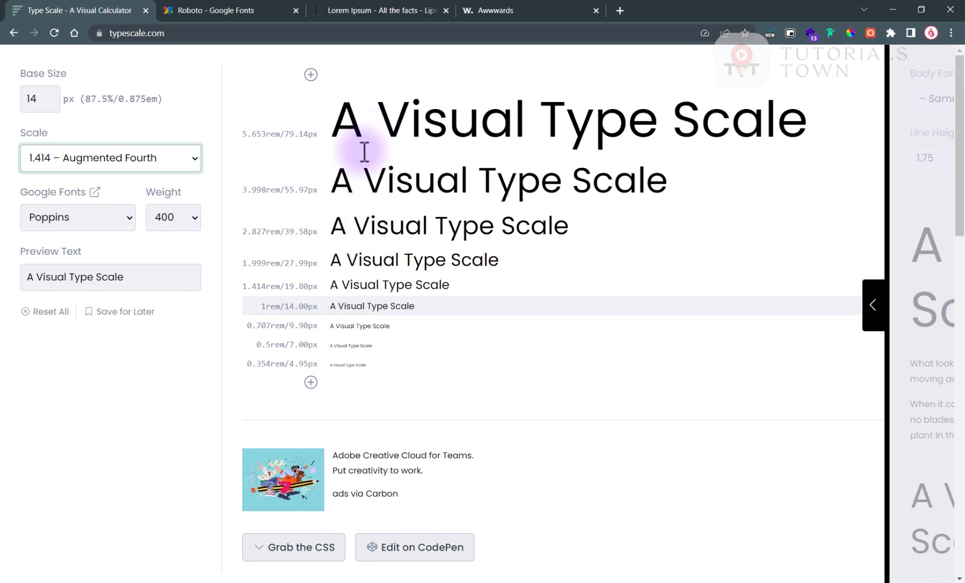
# Set the type scale's base size to 16 px and its ratio to 1.200 – Minor Third.
pyautogui.doubleClick(31, 99)
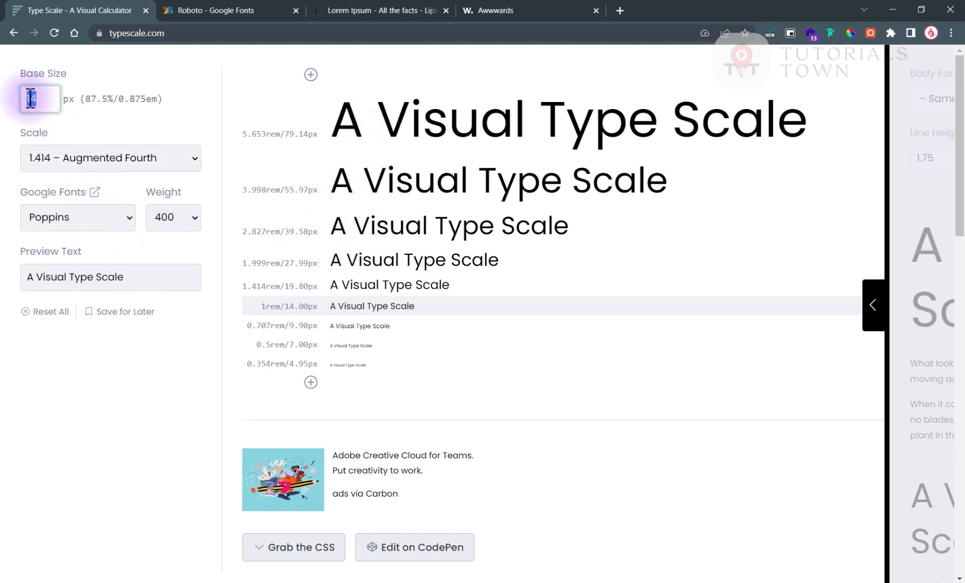
pyautogui.write('16')
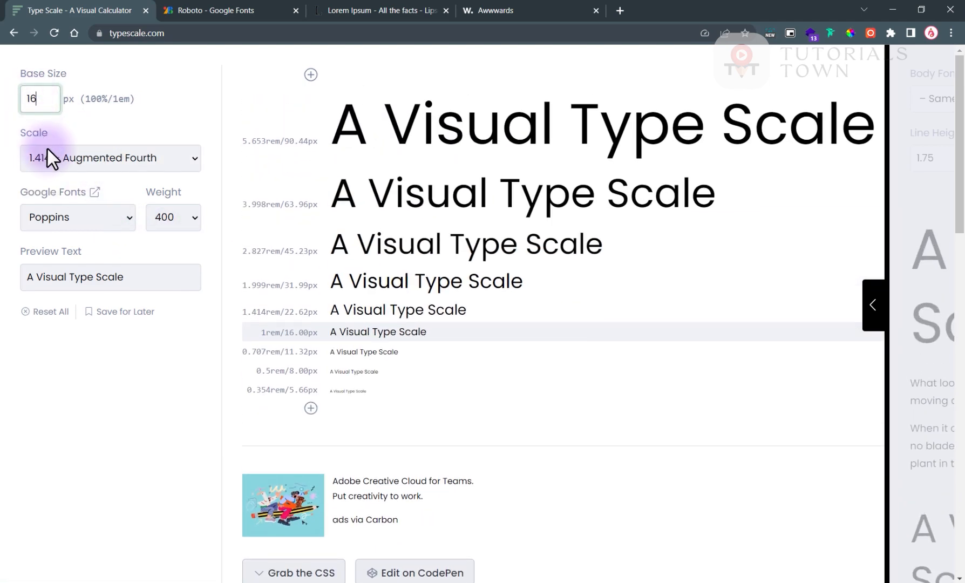
pyautogui.click(50, 162)
pyautogui.click(51, 211)
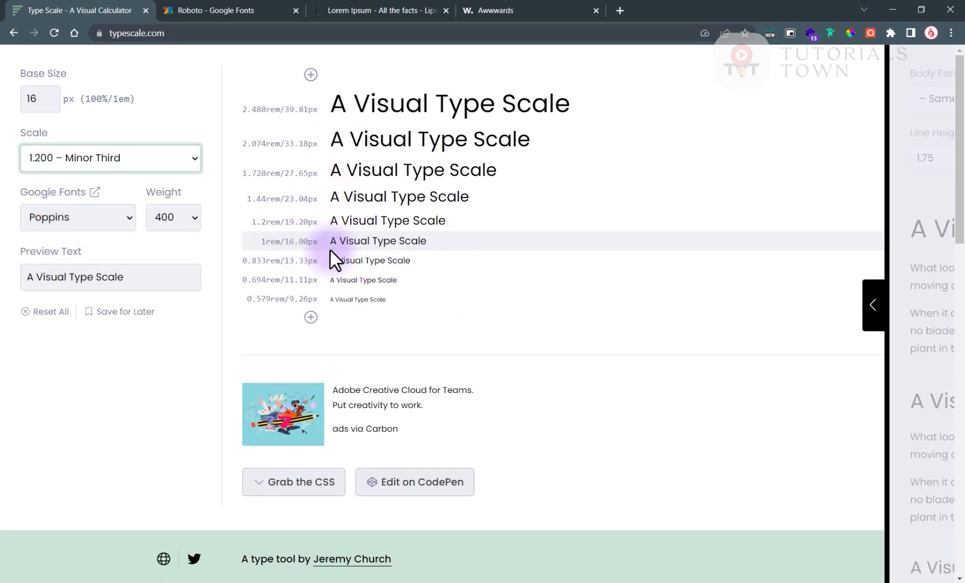
# Arrange the Figma Elements file and the Type Scale calculator side by side, widening the calculator window.
pyautogui.moveTo(335, 241); pyautogui.dragTo(424, 241)
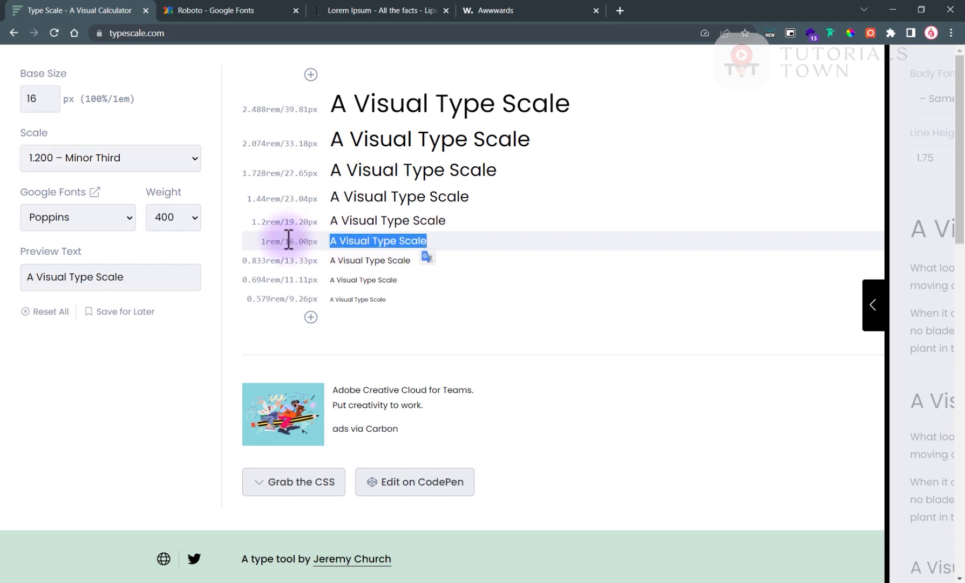
pyautogui.moveTo(285, 242); pyautogui.dragTo(322, 248)
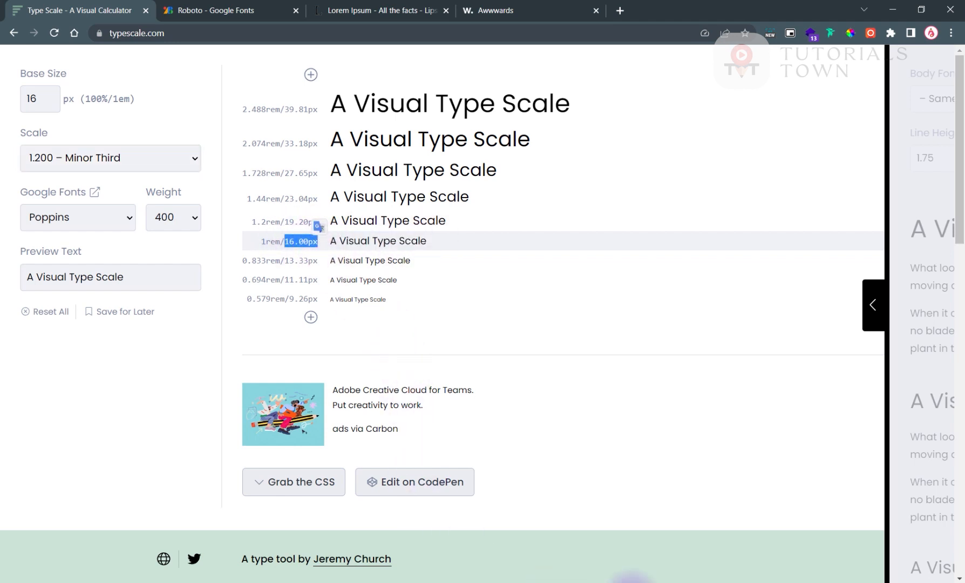
pyautogui.press('super+Right')
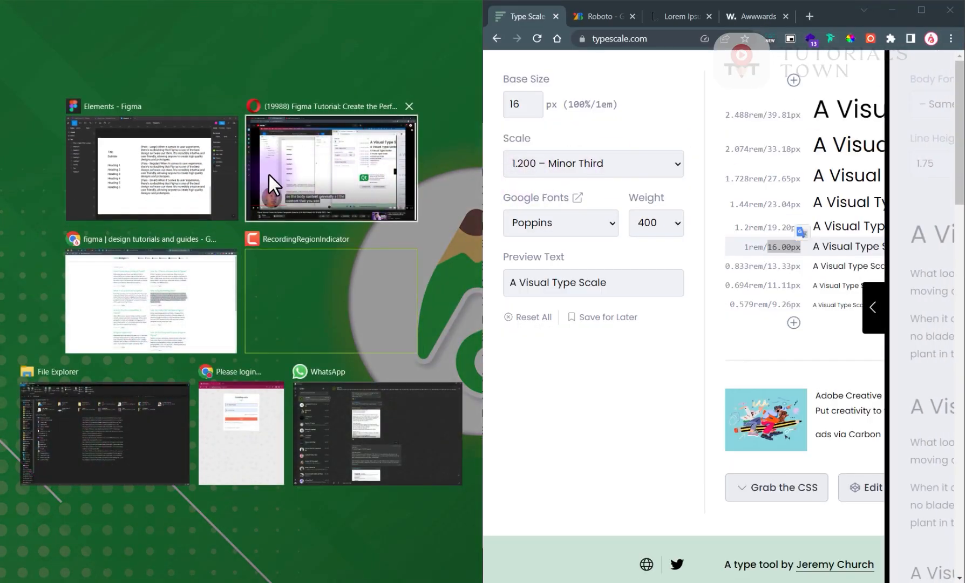
pyautogui.click(151, 168)
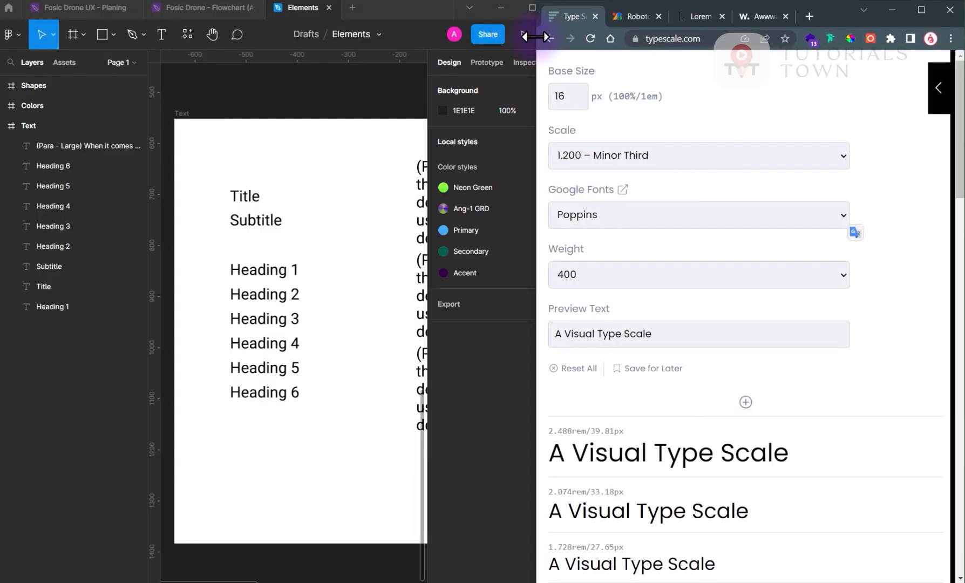
pyautogui.moveTo(538, 33); pyautogui.dragTo(429, 35)
pyautogui.click(288, 101)
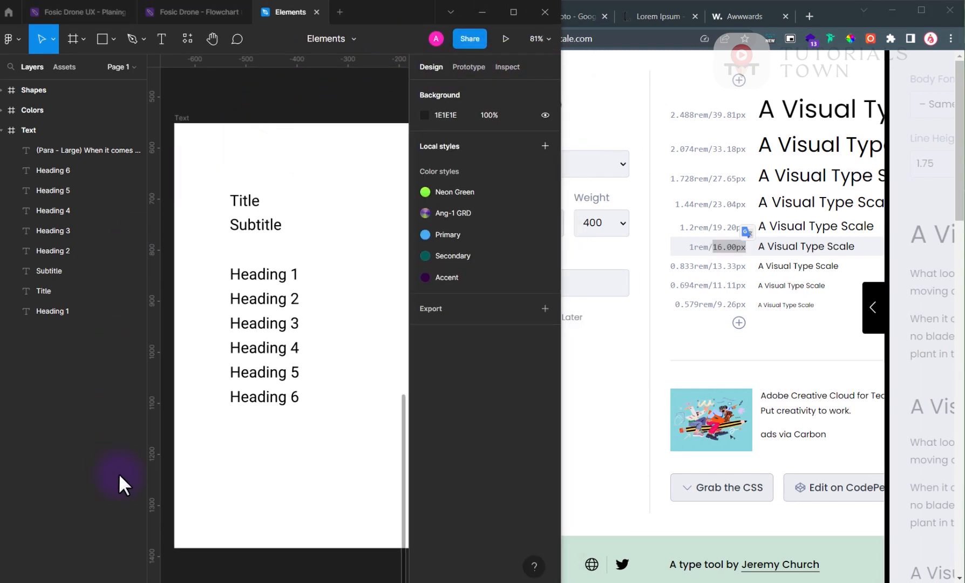
pyautogui.click(784, 363)
pyautogui.click(338, 273)
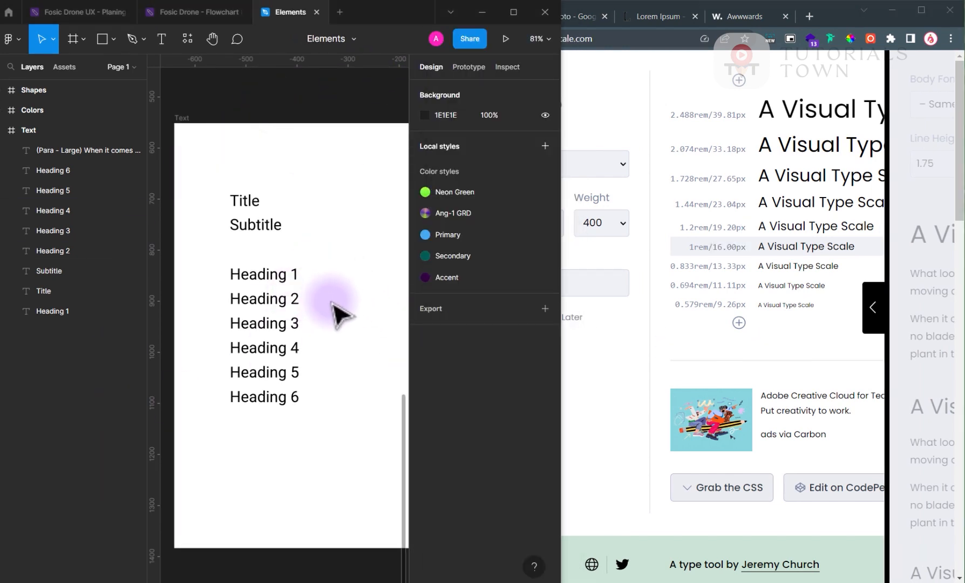
# Set the font size of the Para - Regular paragraph to 16 in the Text frame.
pyautogui.moveTo(350, 334); pyautogui.dragTo(218, 296)
pyautogui.moveTo(306, 304); pyautogui.dragTo(268, 301)
pyautogui.doubleClick(287, 280)
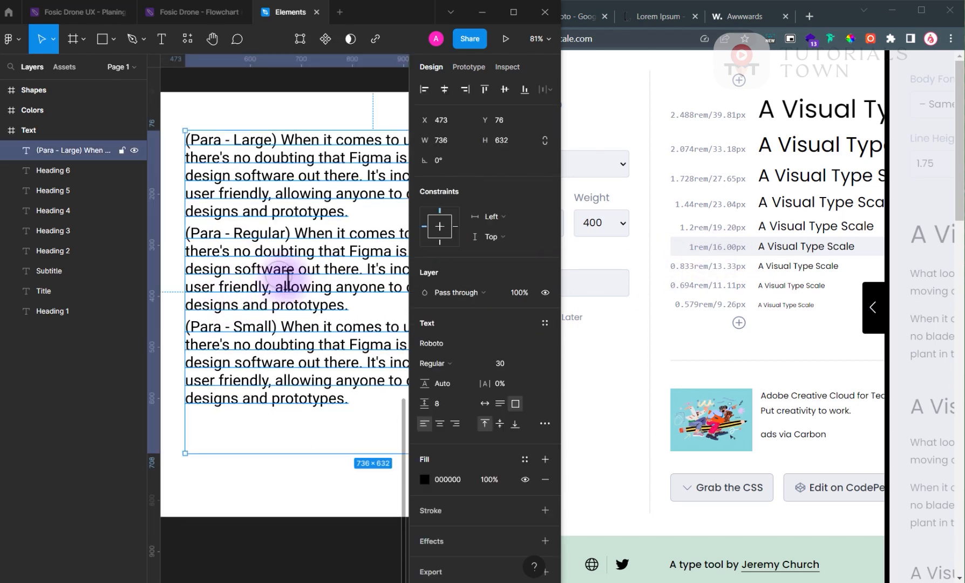
pyautogui.moveTo(352, 307); pyautogui.dragTo(172, 229)
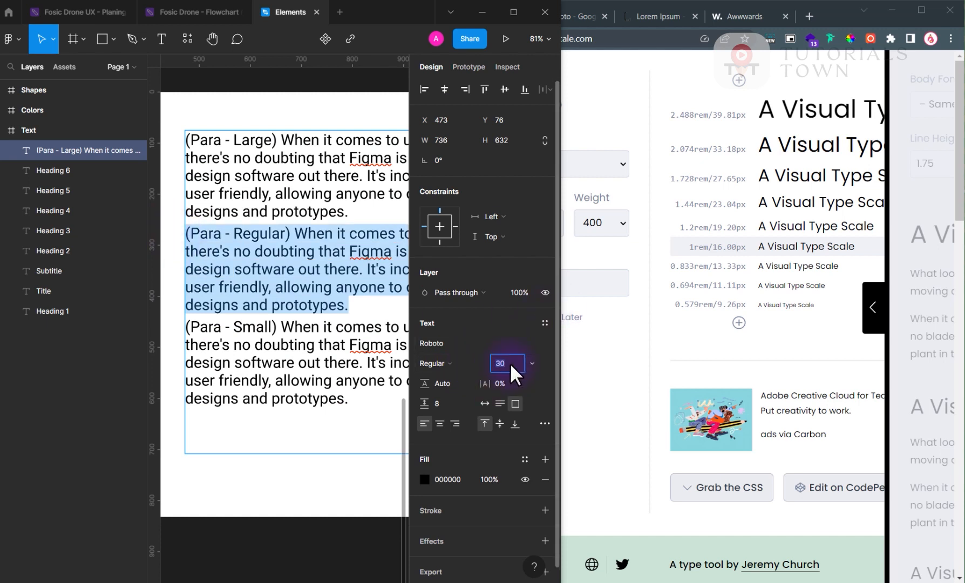
pyautogui.write('16')
pyautogui.press('Return')
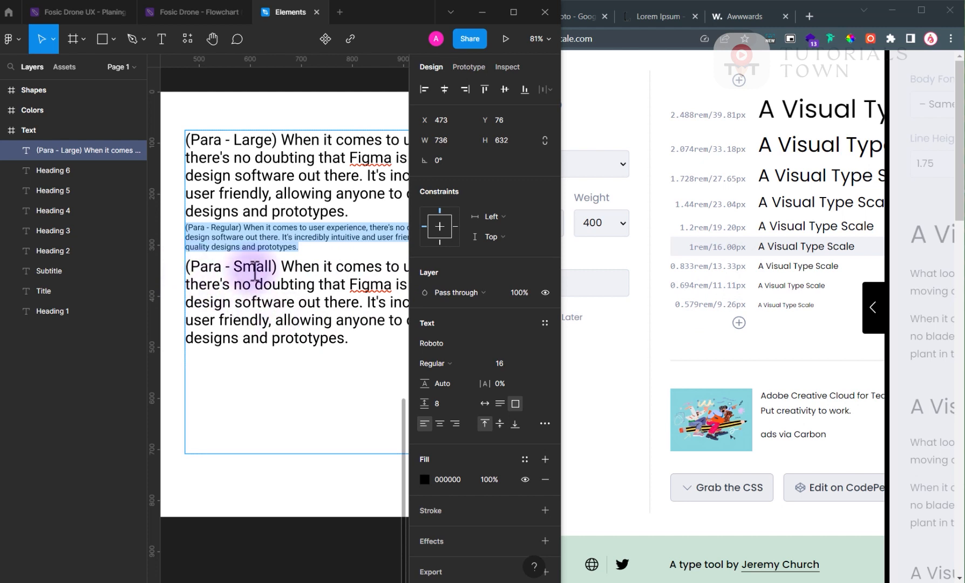
# Set the font size of the Para - Small paragraph to 13.33, taken from the 0.833rem row of the type scale.
pyautogui.click(716, 266)
pyautogui.moveTo(712, 266); pyautogui.dragTo(737, 267)
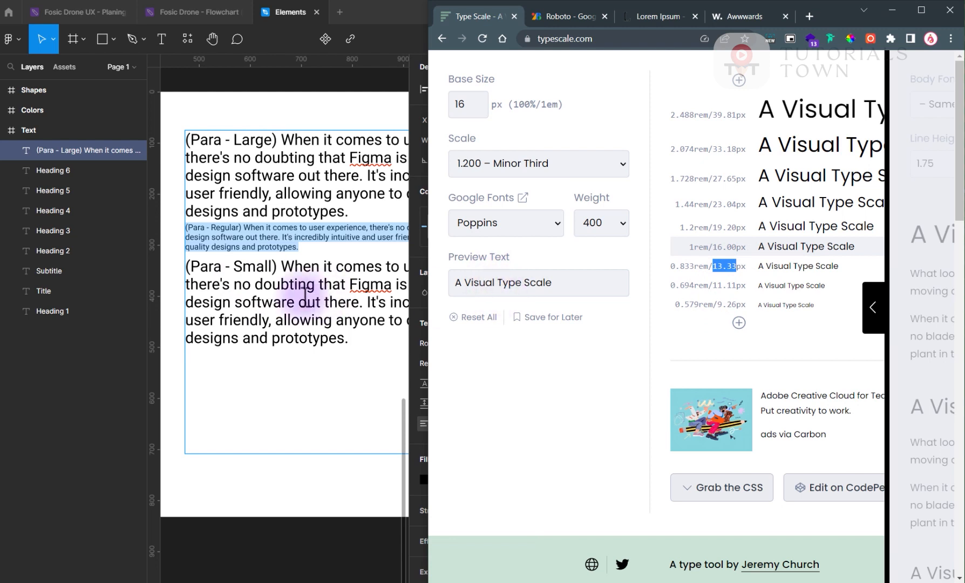
pyautogui.click(317, 372)
pyautogui.moveTo(361, 332); pyautogui.dragTo(183, 273)
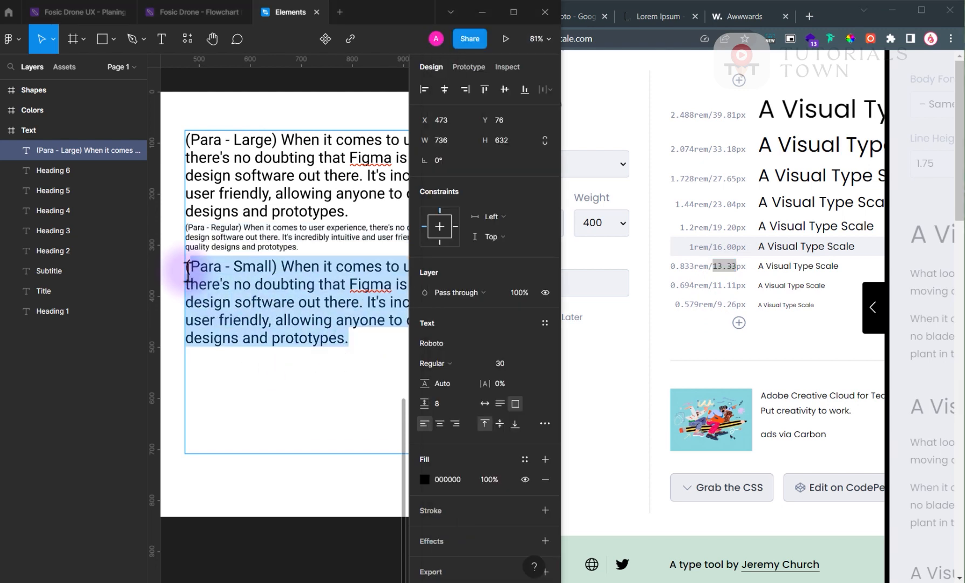
pyautogui.click(511, 365)
pyautogui.write('13.33')
pyautogui.press('Return')
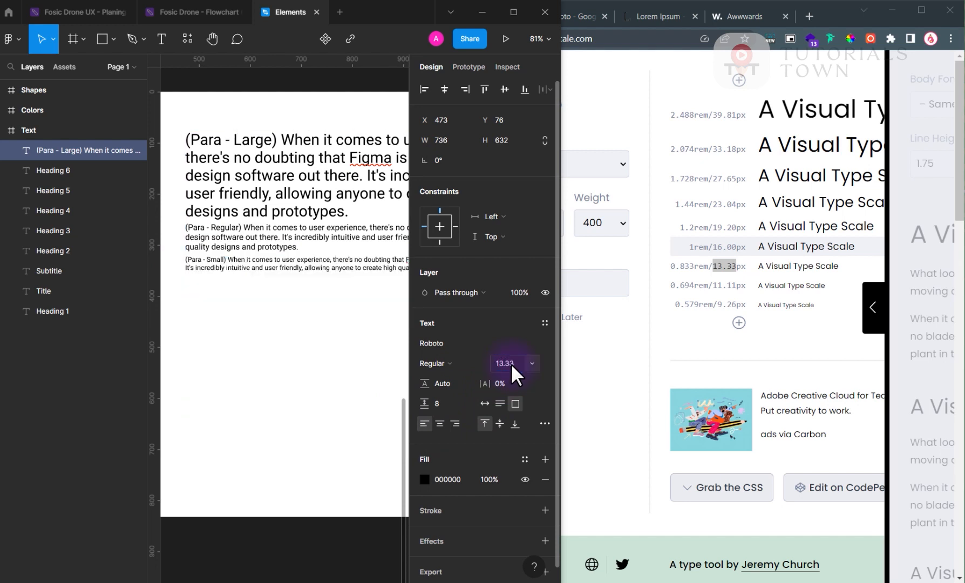
# Set the font size of the Para - Large paragraph to 19.2 from the 1.2rem row and finish editing the text.
pyautogui.moveTo(349, 213); pyautogui.dragTo(174, 144)
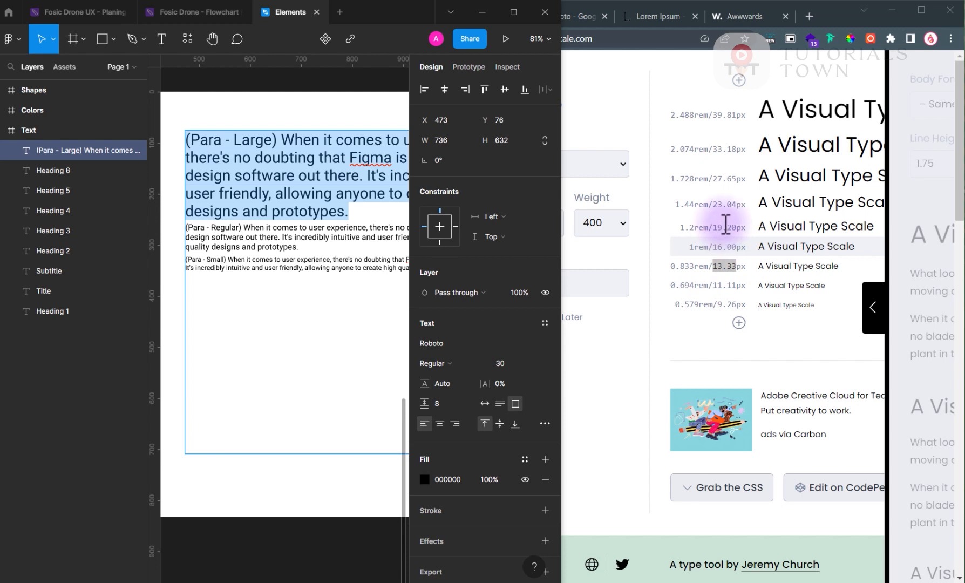
pyautogui.moveTo(713, 227); pyautogui.dragTo(736, 227)
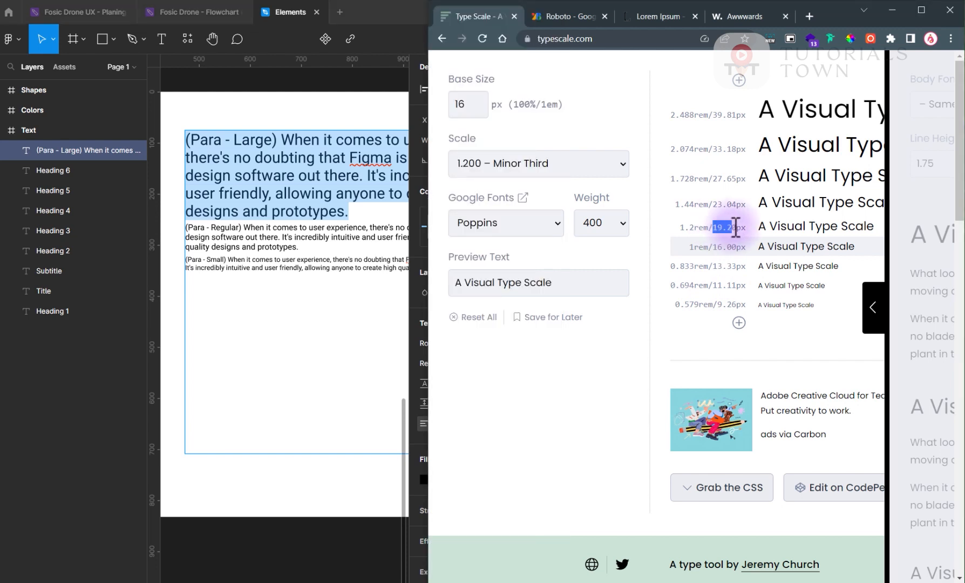
pyautogui.click(410, 224)
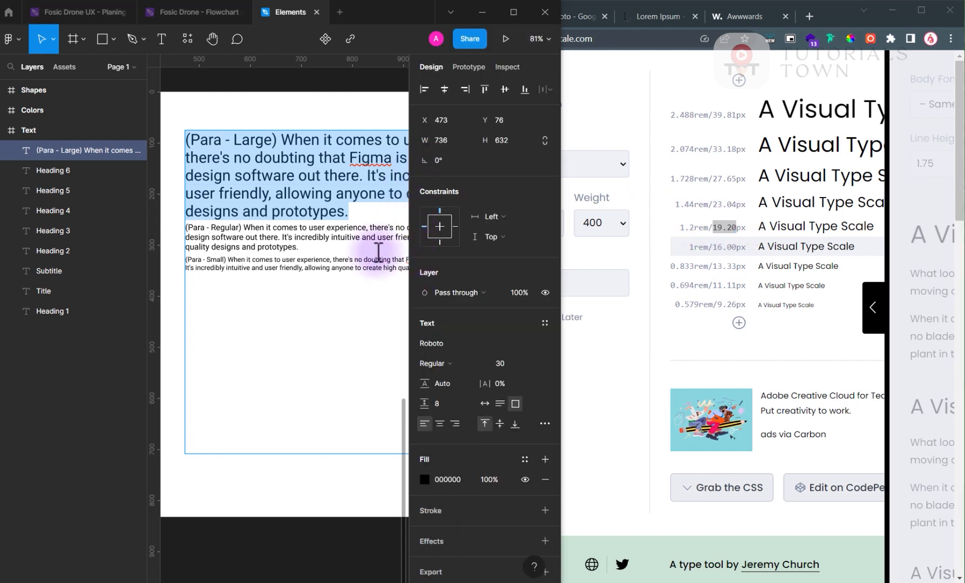
pyautogui.click(518, 368)
pyautogui.write('19.2')
pyautogui.press('Return')
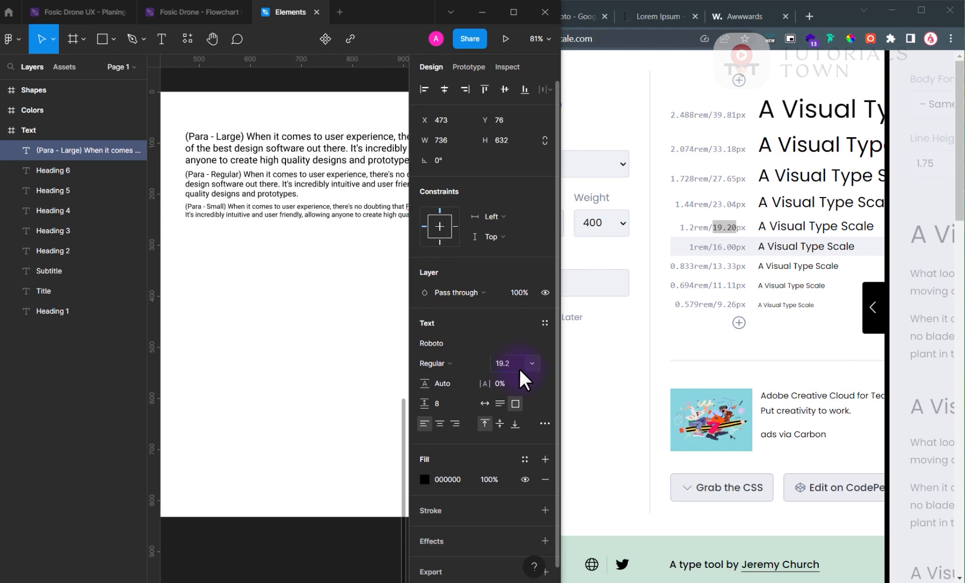
pyautogui.doubleClick(334, 223)
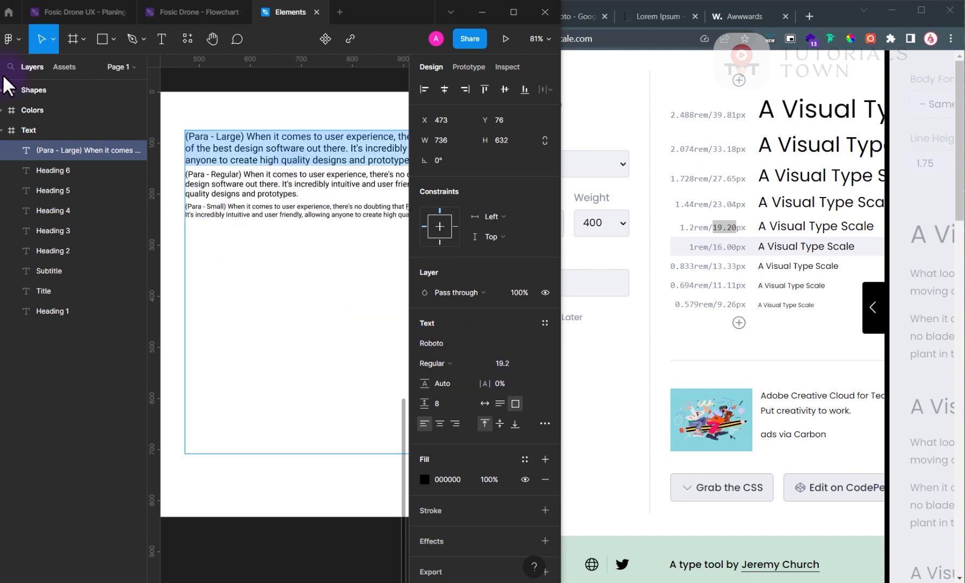
pyautogui.press('Escape')
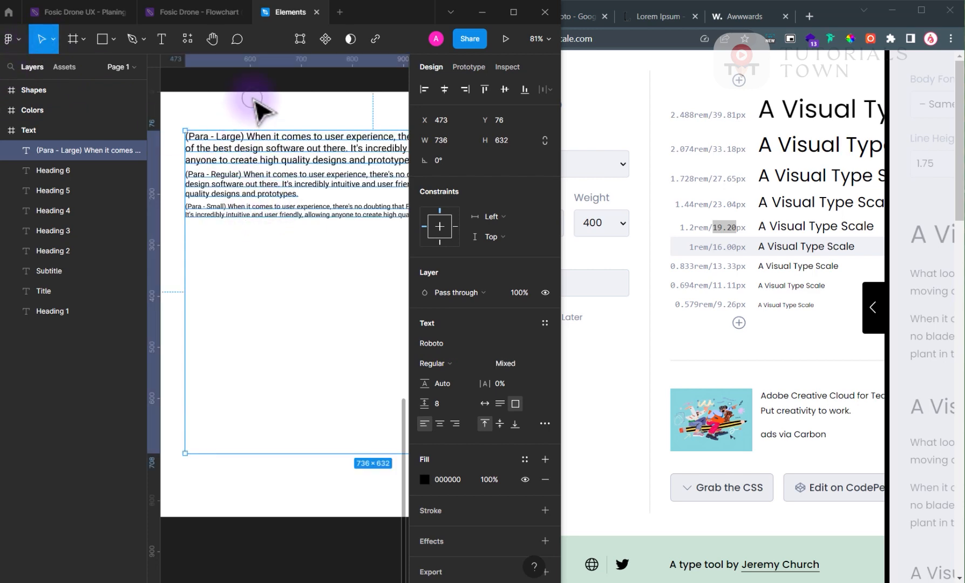
# Look over the headings in the Text frame and highlight the pixel size of the type scale's 1.44rem row.
pyautogui.scroll(-1, 268, 291)
pyautogui.scroll(-3, 344, 319)
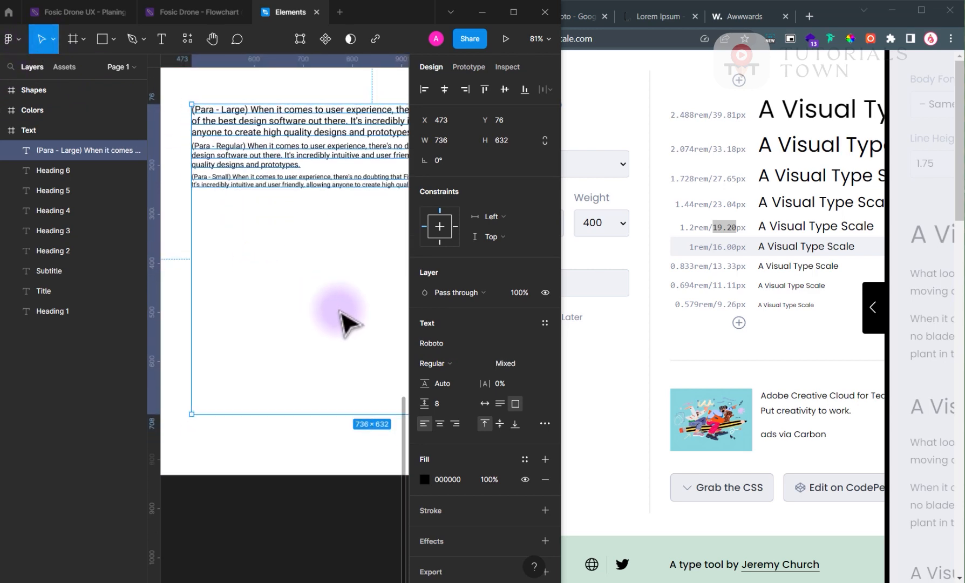
pyautogui.hscroll(-5, 268, 274)
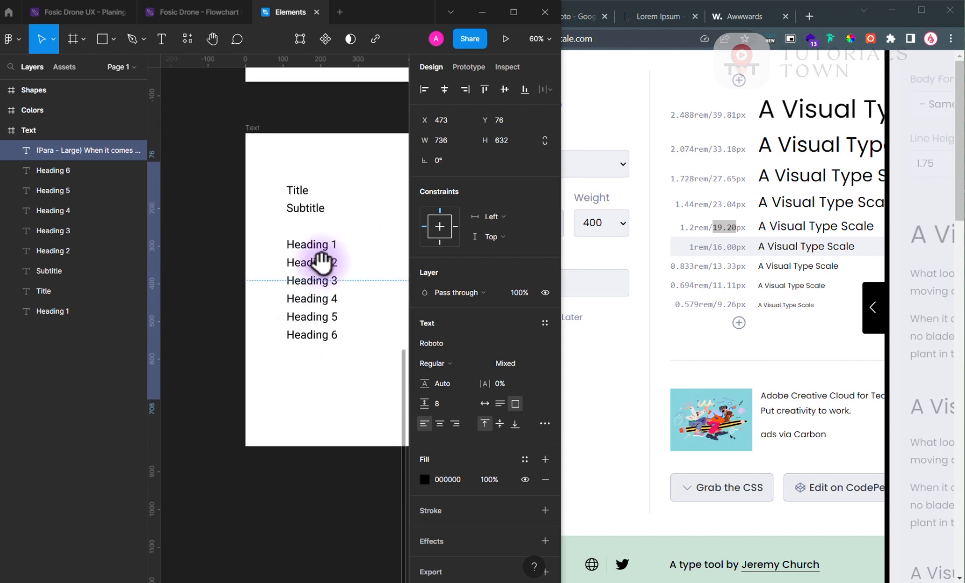
pyautogui.scroll(1, 348, 347)
pyautogui.scroll(2, 340, 356)
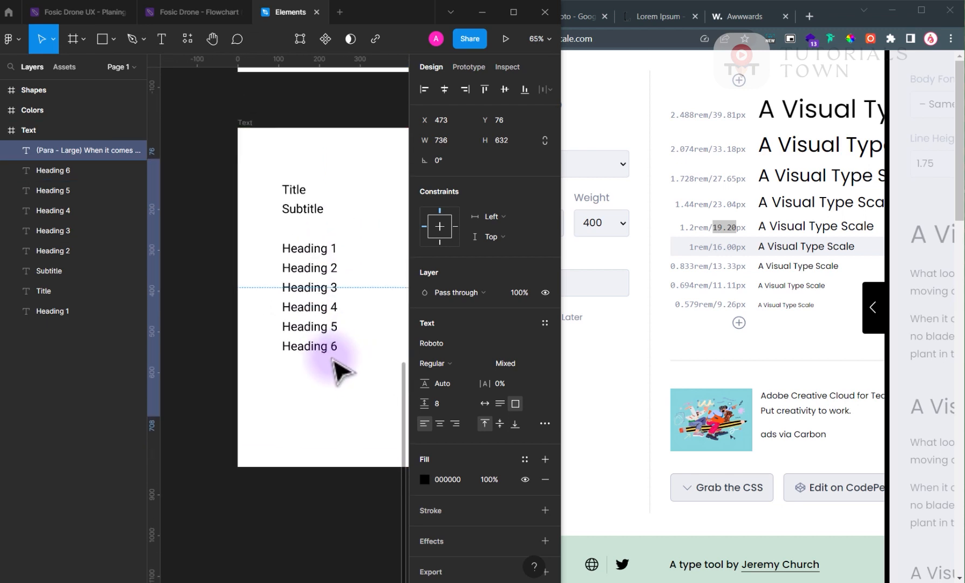
pyautogui.click(748, 236)
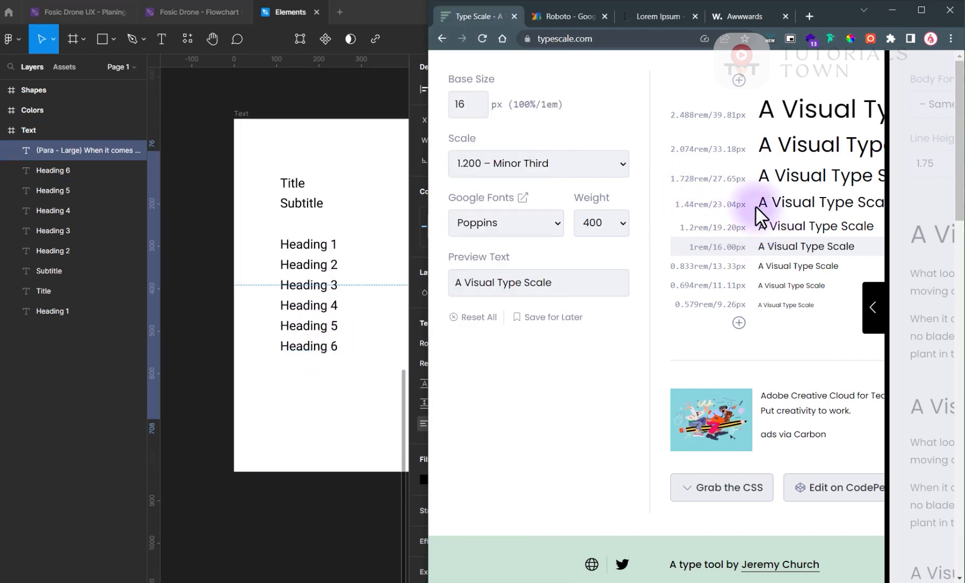
pyautogui.moveTo(765, 205); pyautogui.dragTo(819, 203)
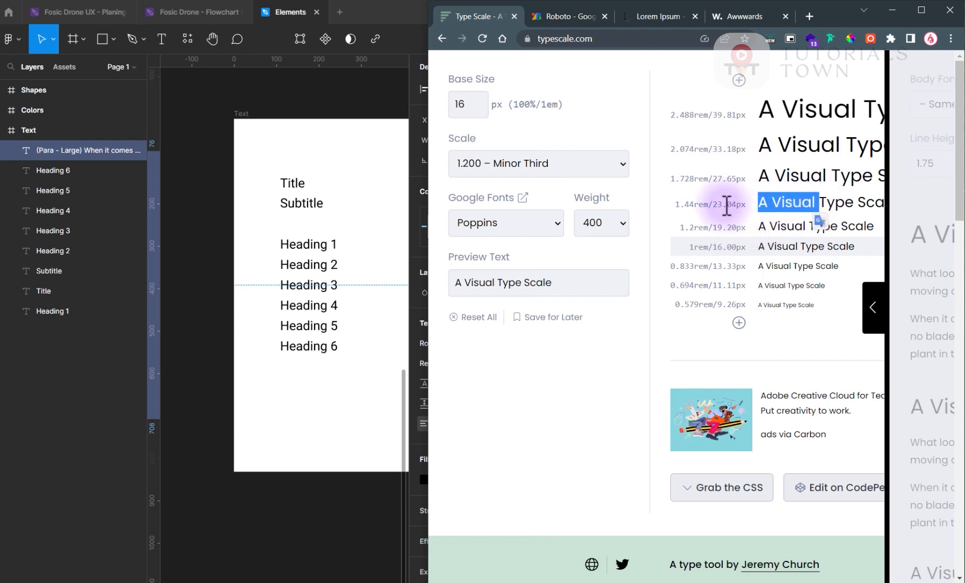
pyautogui.moveTo(713, 204); pyautogui.dragTo(737, 206)
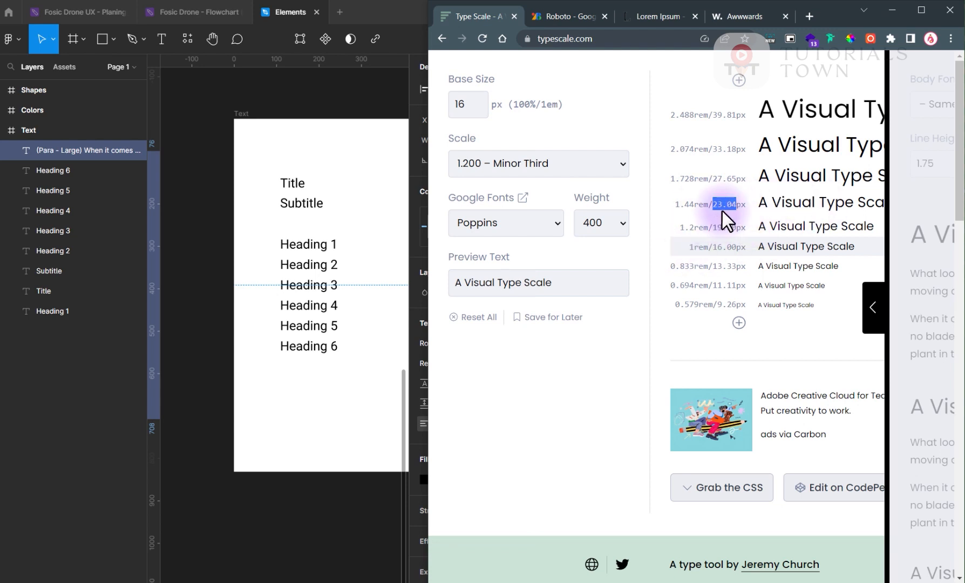
pyautogui.click(387, 378)
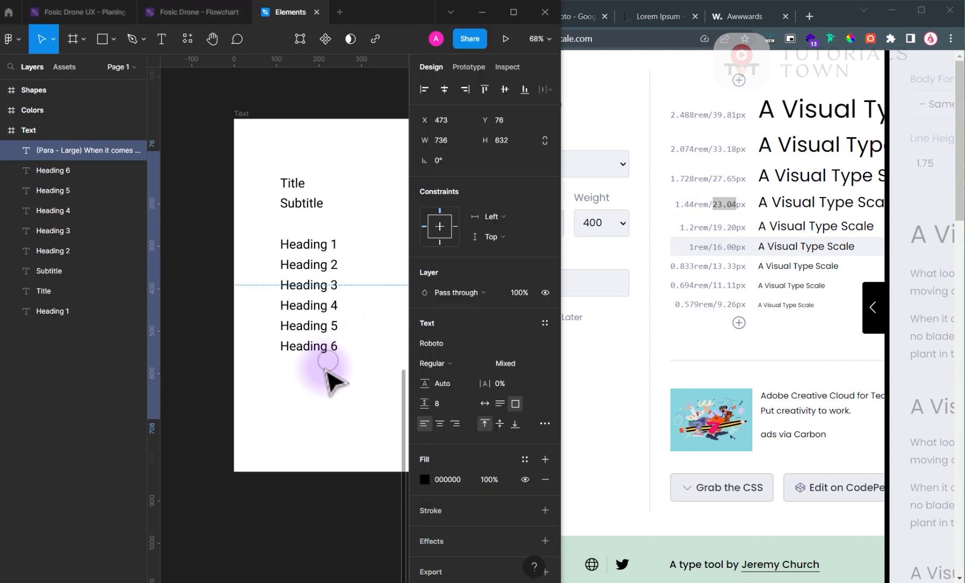
# Delete the Heading 6 text from the Text frame.
pyautogui.click(340, 367)
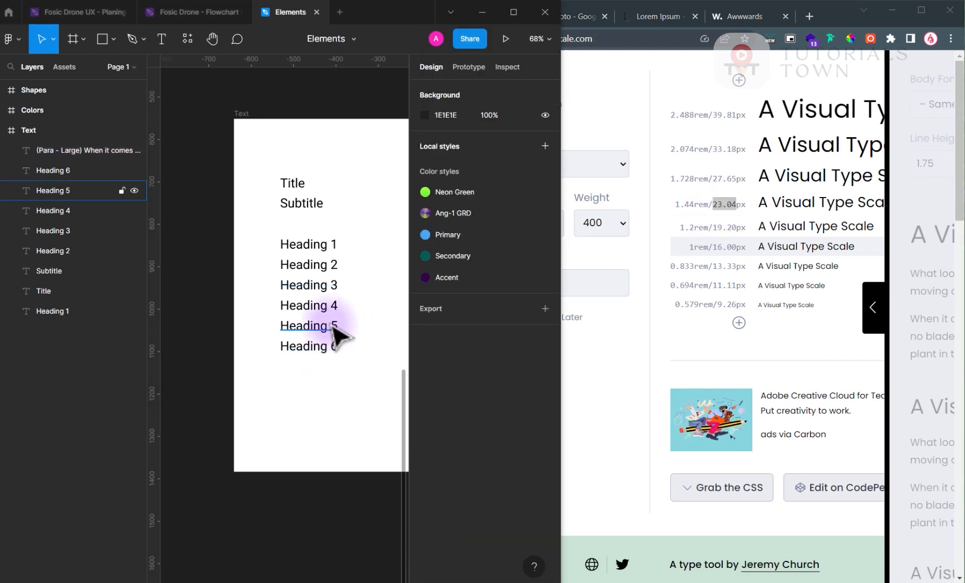
pyautogui.click(331, 350)
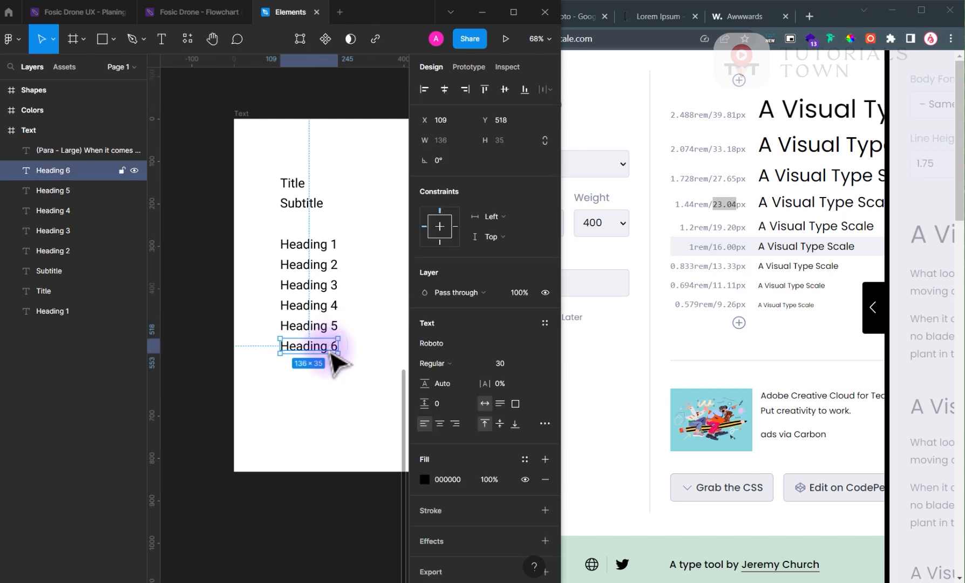
pyautogui.press('Delete')
# Set the font size of Heading 5 to 23.04.
pyautogui.click(336, 330)
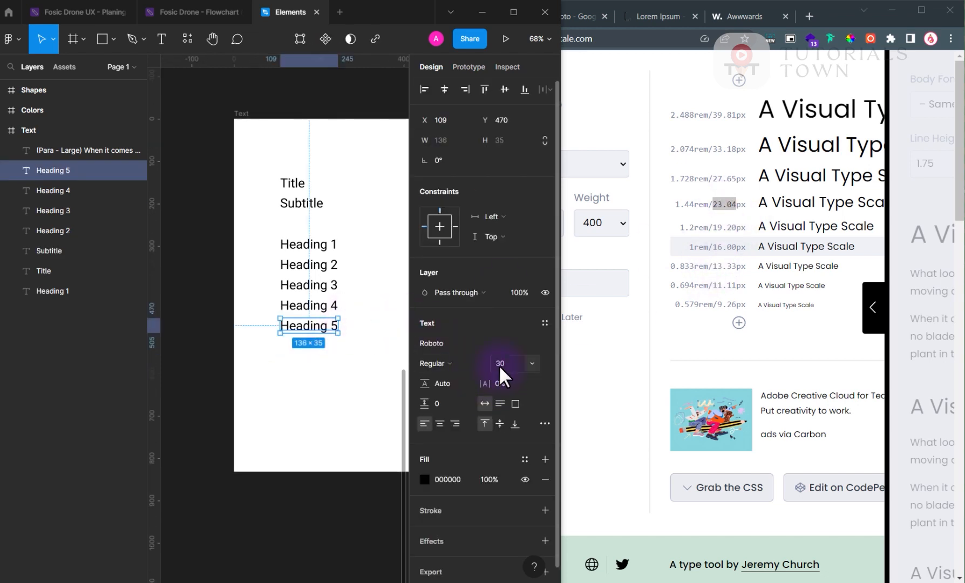
pyautogui.write('13.04')
pyautogui.press('Return')
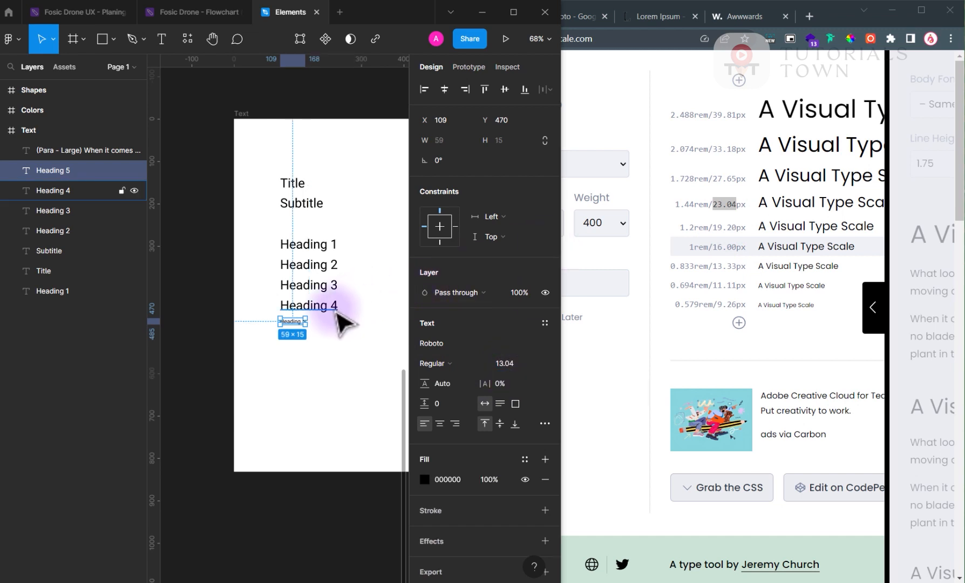
pyautogui.click(503, 366)
pyautogui.write('2')
pyautogui.press('Return')
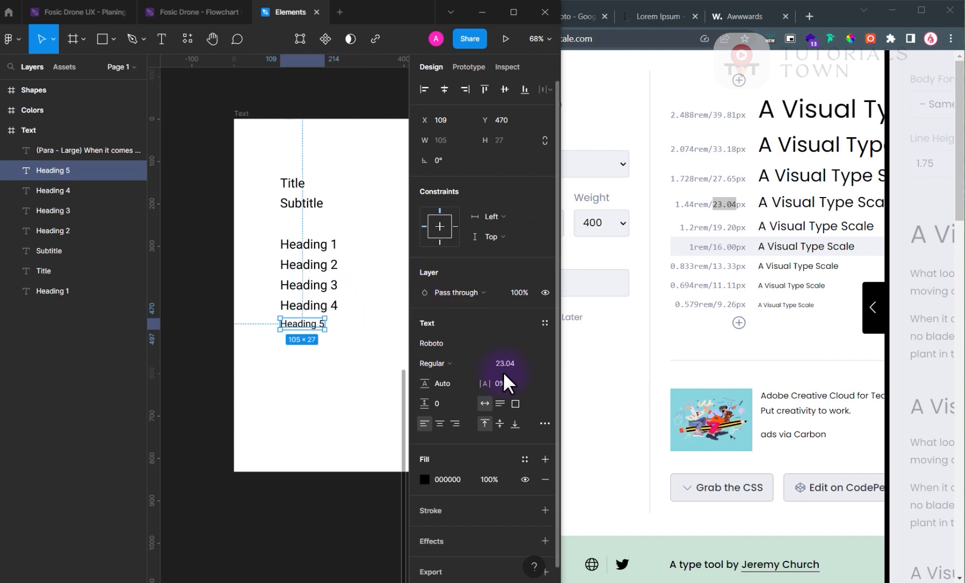
# Set the font size of Heading 4 to 27.65, taken from the 1.728rem row of the type scale.
pyautogui.click(333, 310)
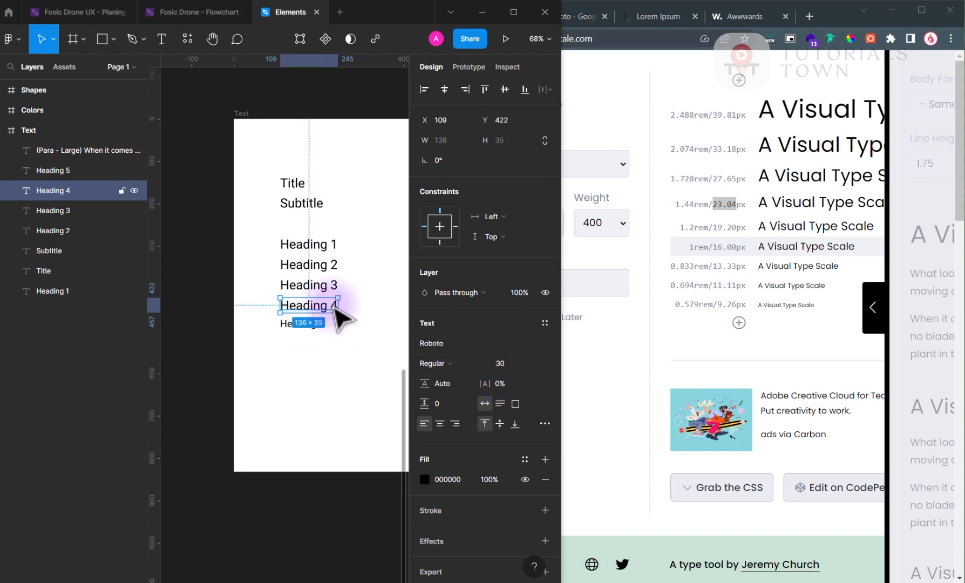
pyautogui.doubleClick(724, 179)
pyautogui.click(381, 308)
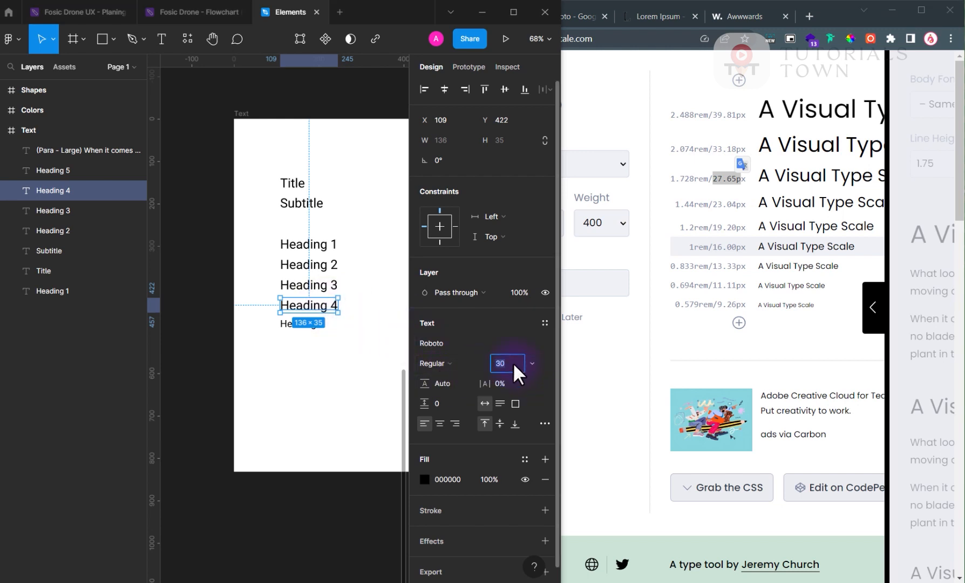
pyautogui.press('Return')
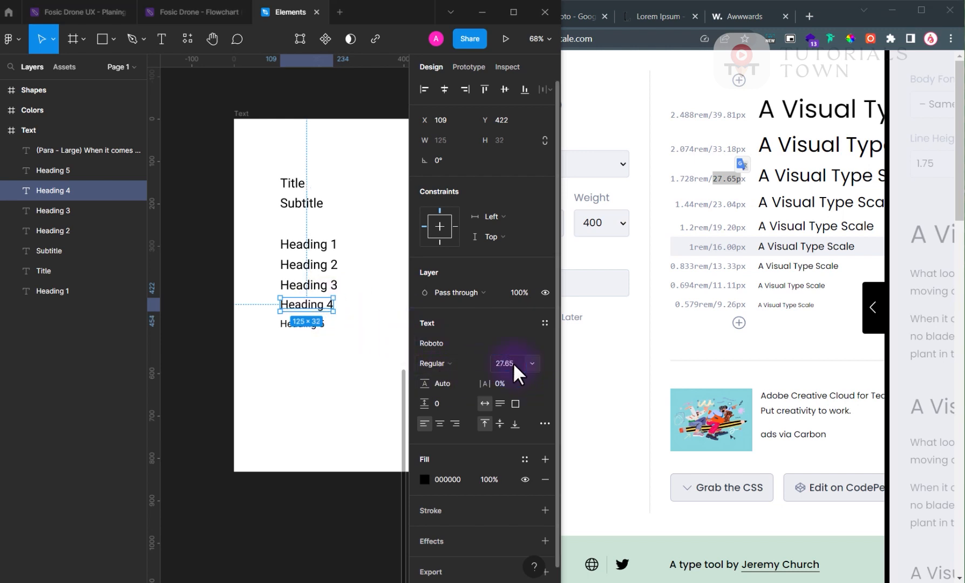
# Set the font size of Heading 3 to 33.18 to match the type scale's 2.074rem row.
pyautogui.click(338, 286)
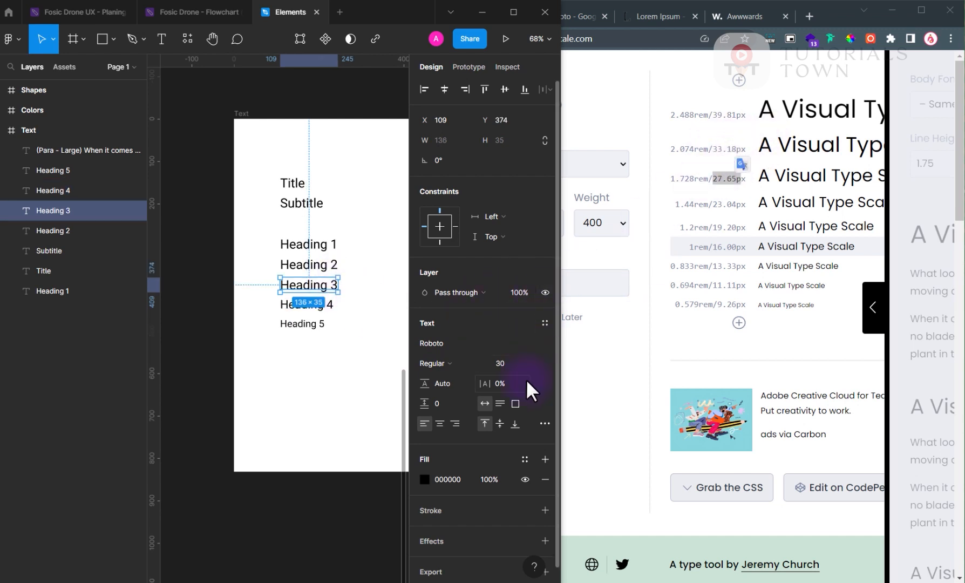
pyautogui.click(515, 365)
pyautogui.write('33.18')
pyautogui.press('Return')
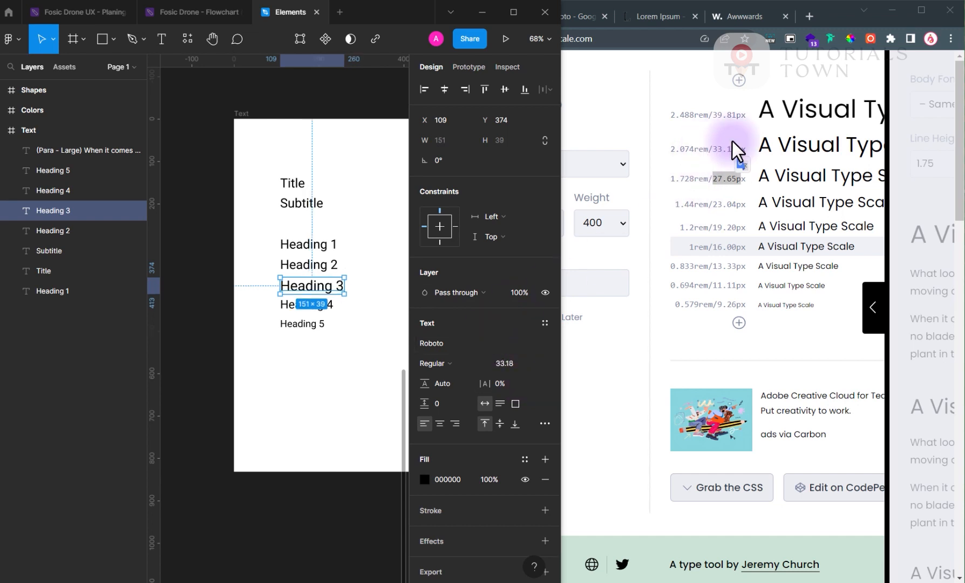
# Set the font size of Heading 2 to 39.81, taken from the 2.488rem row of the type scale.
pyautogui.click(732, 118)
pyautogui.doubleClick(729, 114)
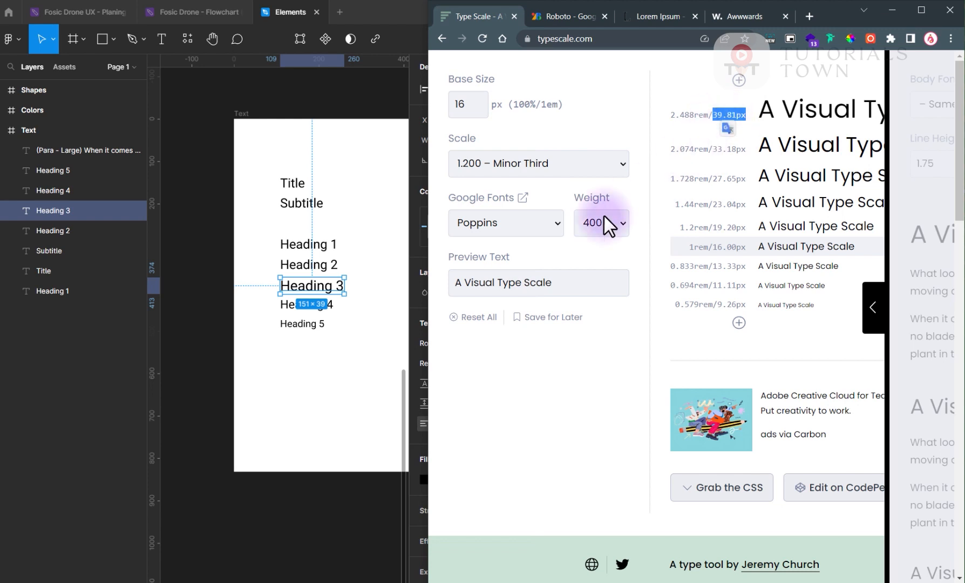
pyautogui.click(330, 286)
pyautogui.click(327, 265)
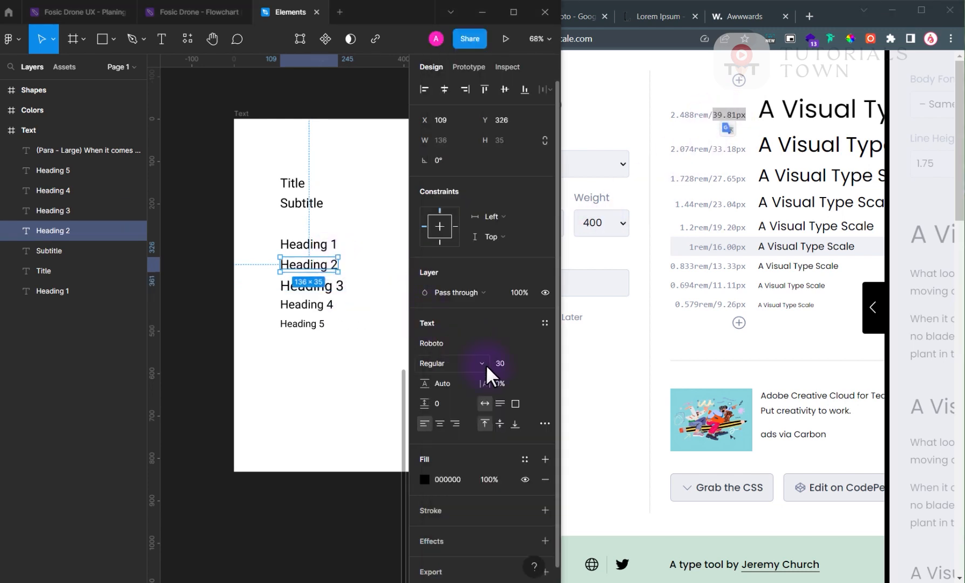
pyautogui.click(514, 367)
pyautogui.write('39.81')
pyautogui.press('Return')
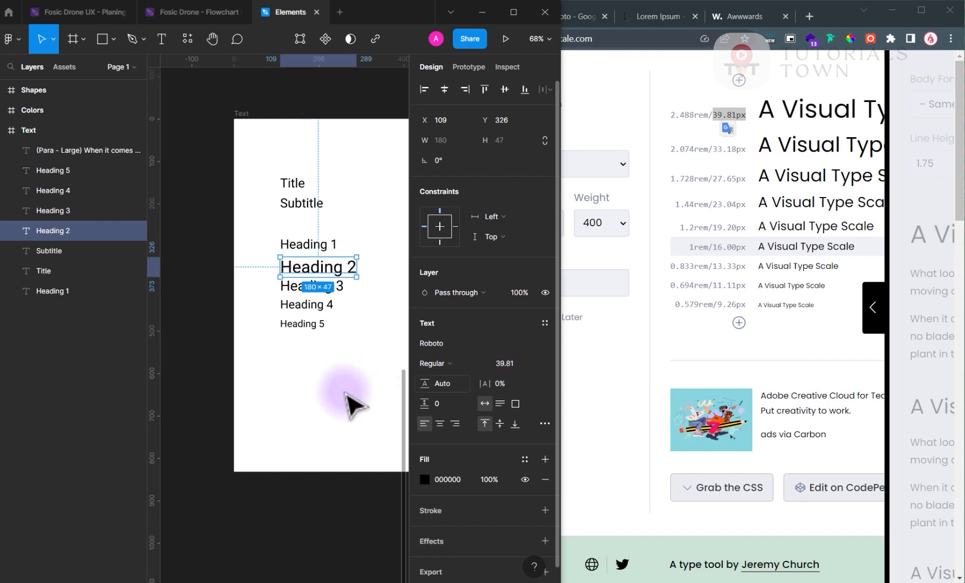
# Add a larger 2.986rem row to the type scale and set the font size of Heading 1 to its 47.78.
pyautogui.click(304, 249)
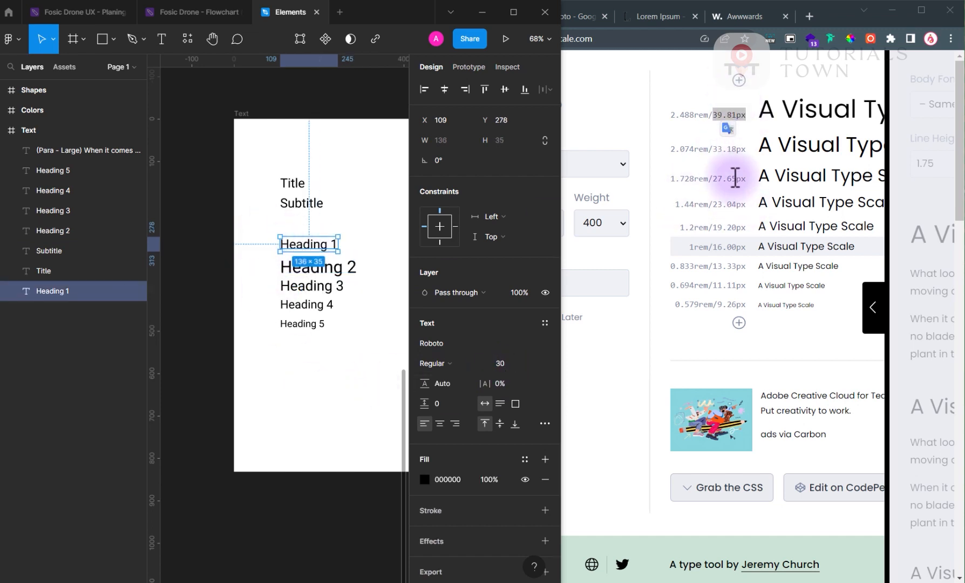
pyautogui.click(743, 89)
pyautogui.click(739, 81)
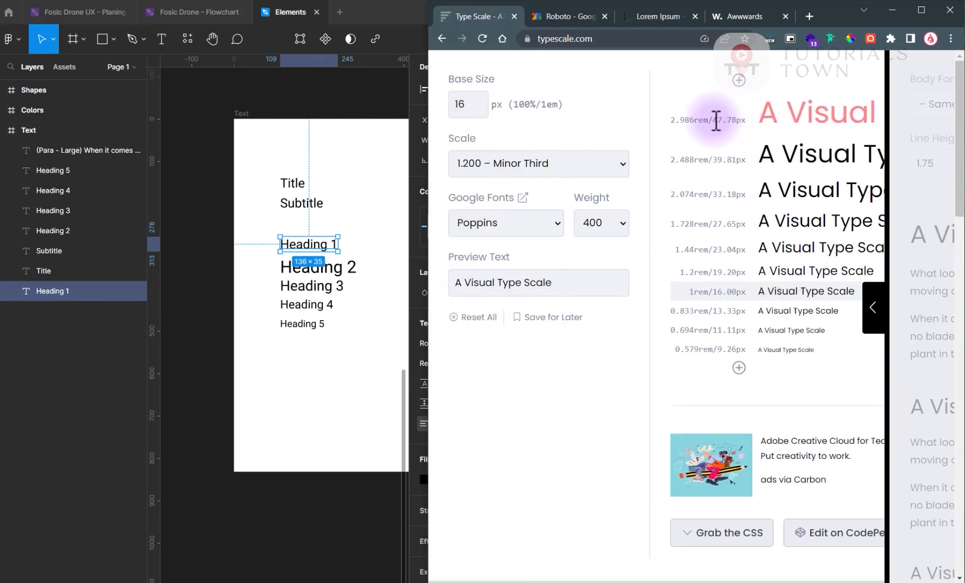
pyautogui.moveTo(715, 121); pyautogui.dragTo(740, 121)
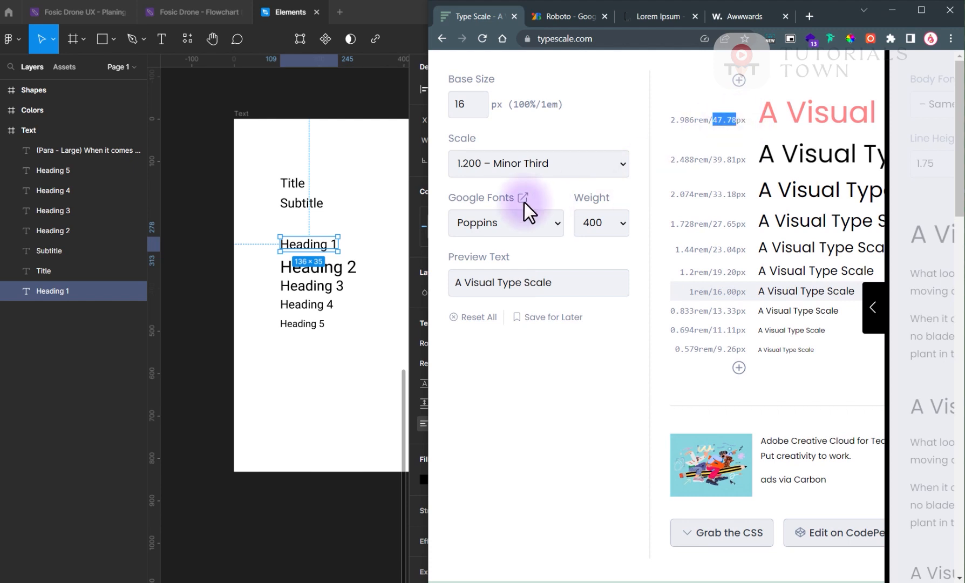
pyautogui.click(356, 245)
pyautogui.click(331, 247)
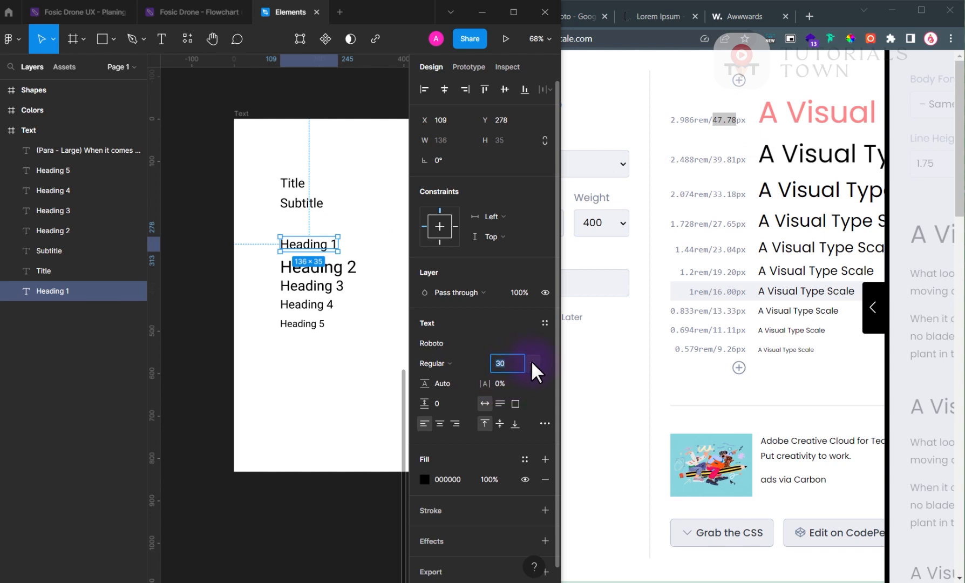
pyautogui.write('47.78')
pyautogui.press('Return')
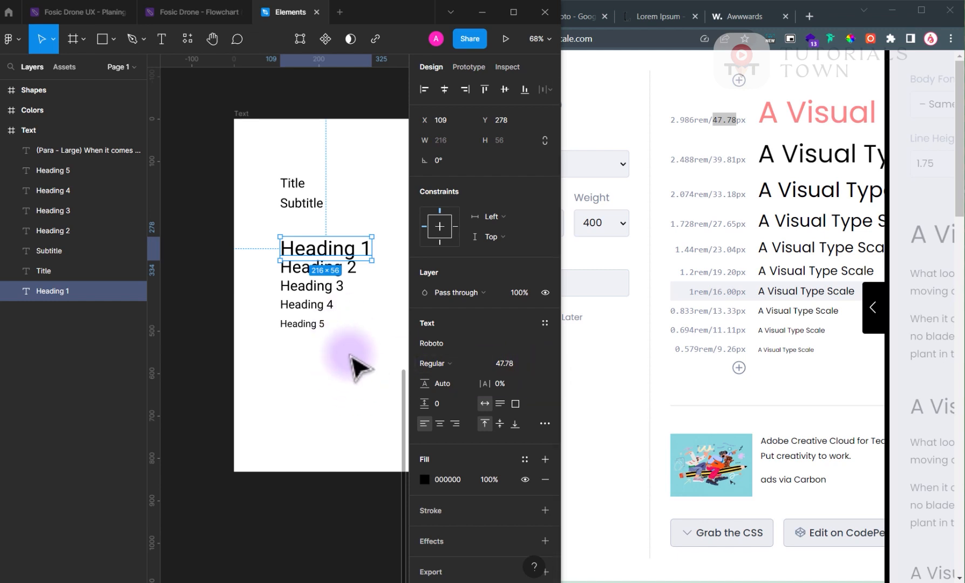
# Change the font weight of all five headings to Bold.
pyautogui.moveTo(348, 353); pyautogui.dragTo(297, 244)
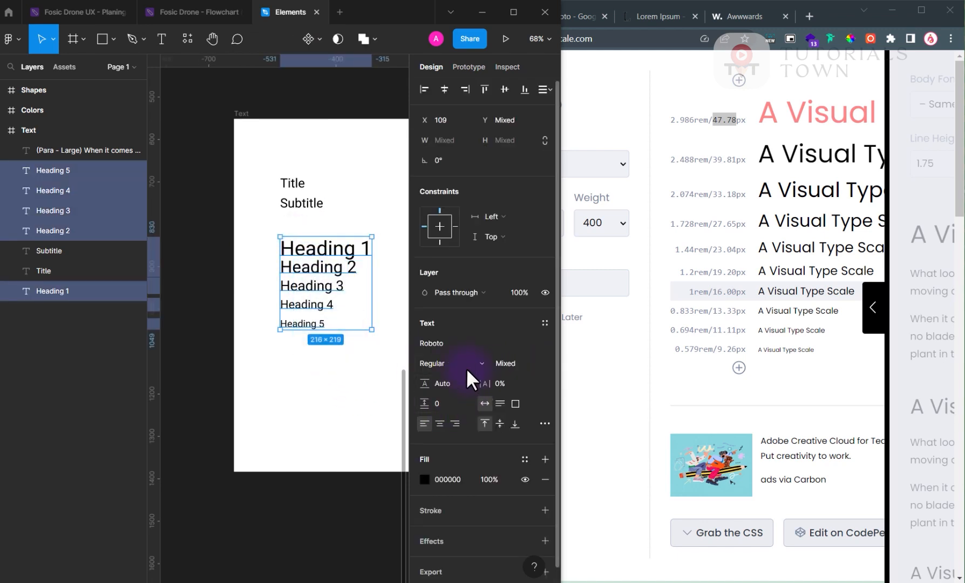
pyautogui.click(456, 361)
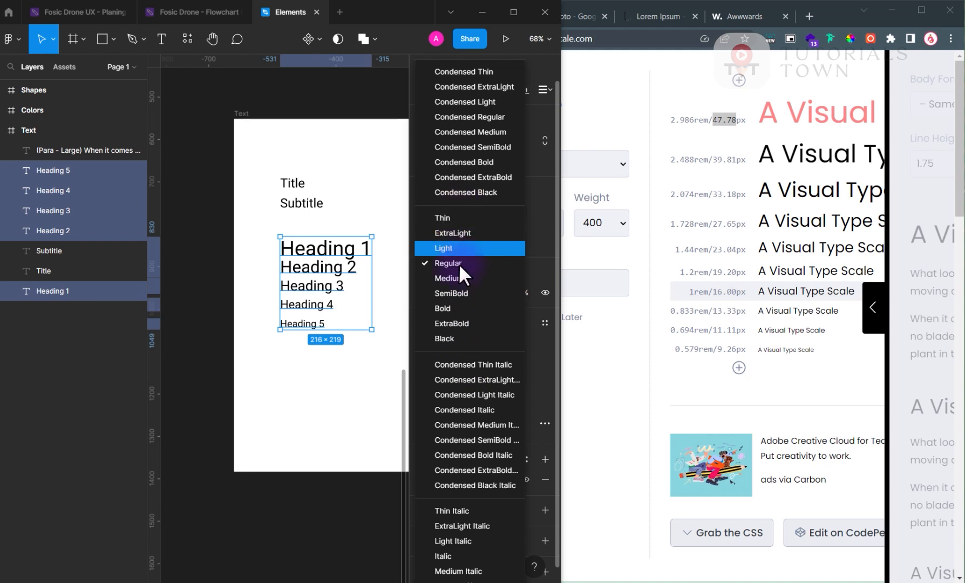
pyautogui.click(450, 308)
# Add a 3.583rem row to the type scale and give the Subtitle the same 47.78 font size as Heading 1.
pyautogui.click(318, 201)
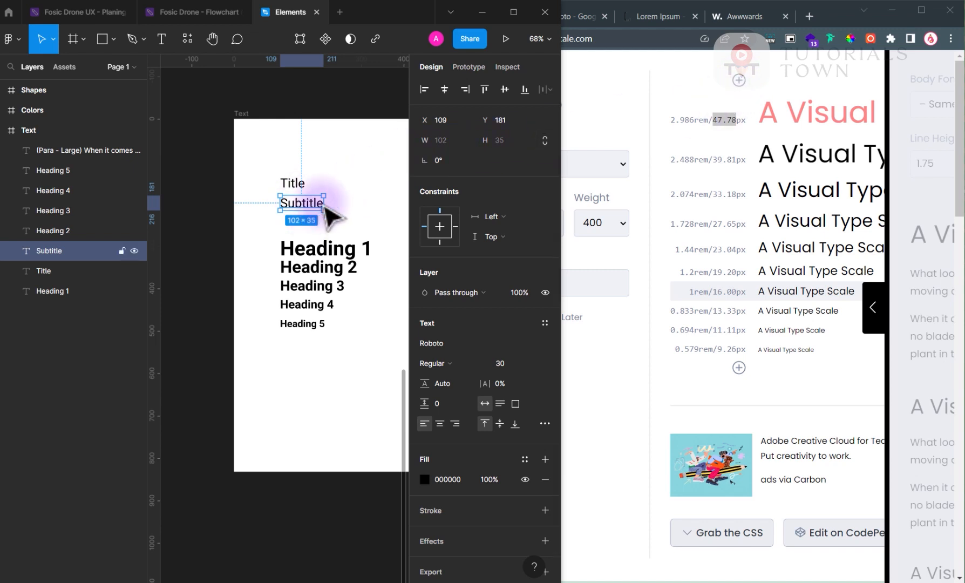
pyautogui.click(741, 82)
pyautogui.moveTo(358, 217); pyautogui.dragTo(285, 243)
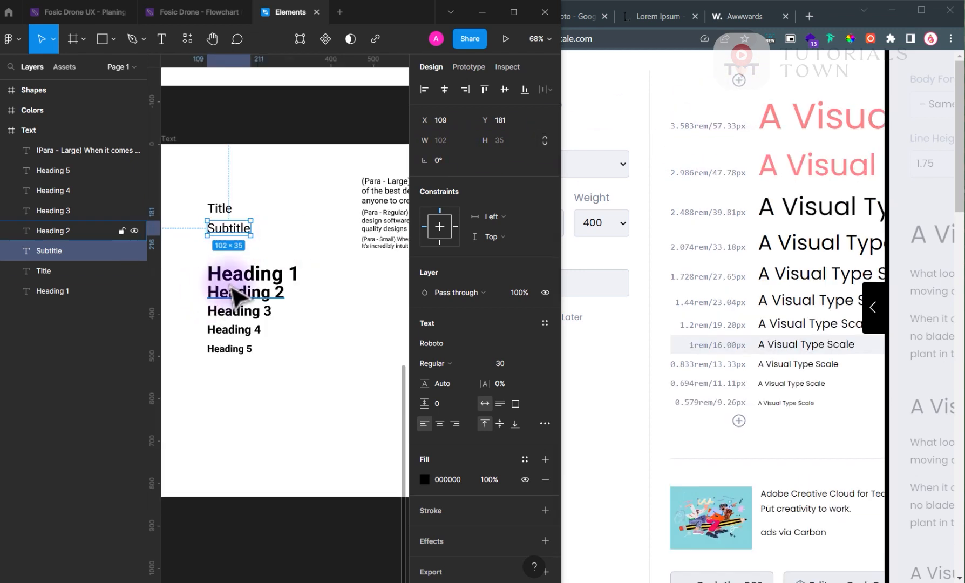
pyautogui.click(267, 274)
pyautogui.click(500, 363)
pyautogui.hotkey('ctrl', 'c')
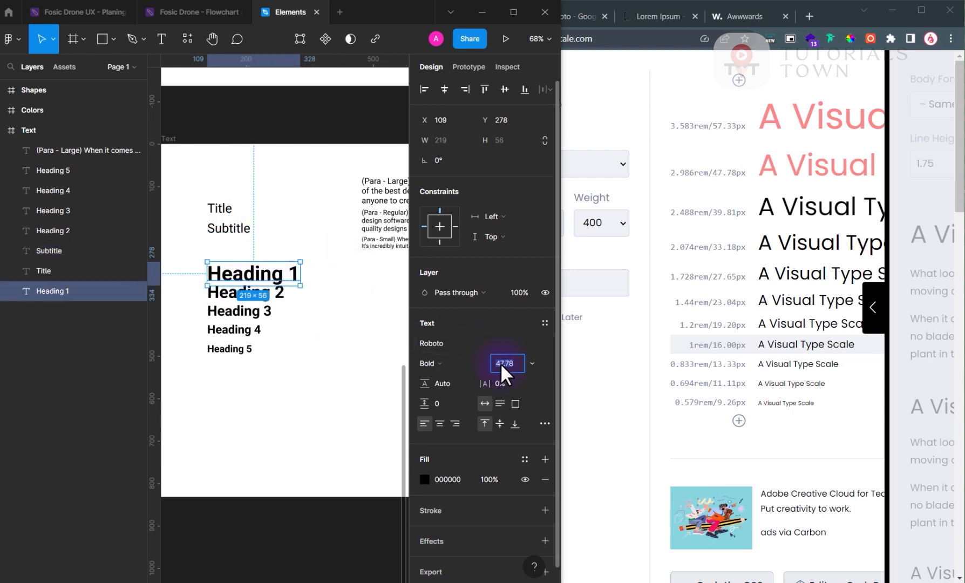
pyautogui.click(245, 231)
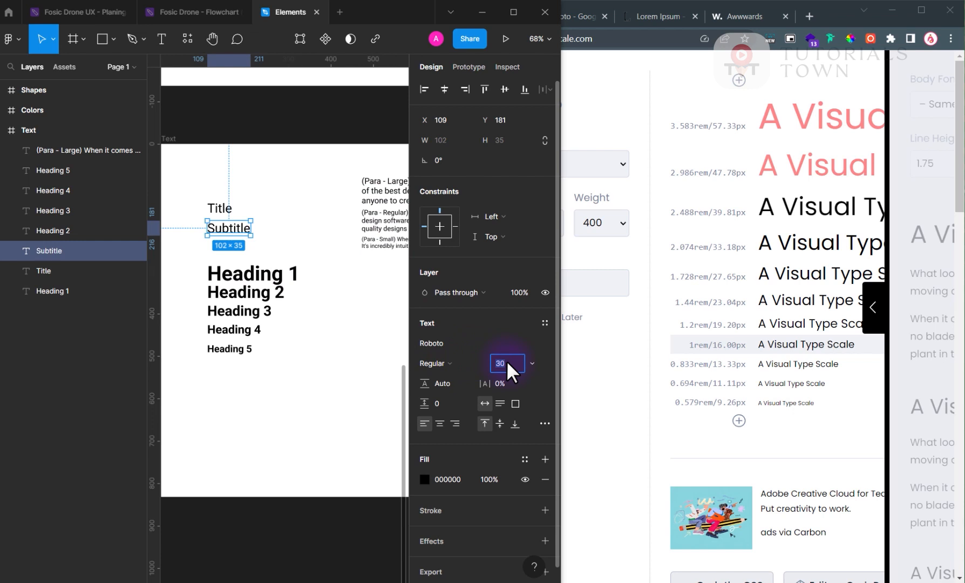
pyautogui.hotkey('ctrl', 'v')
pyautogui.press('Return')
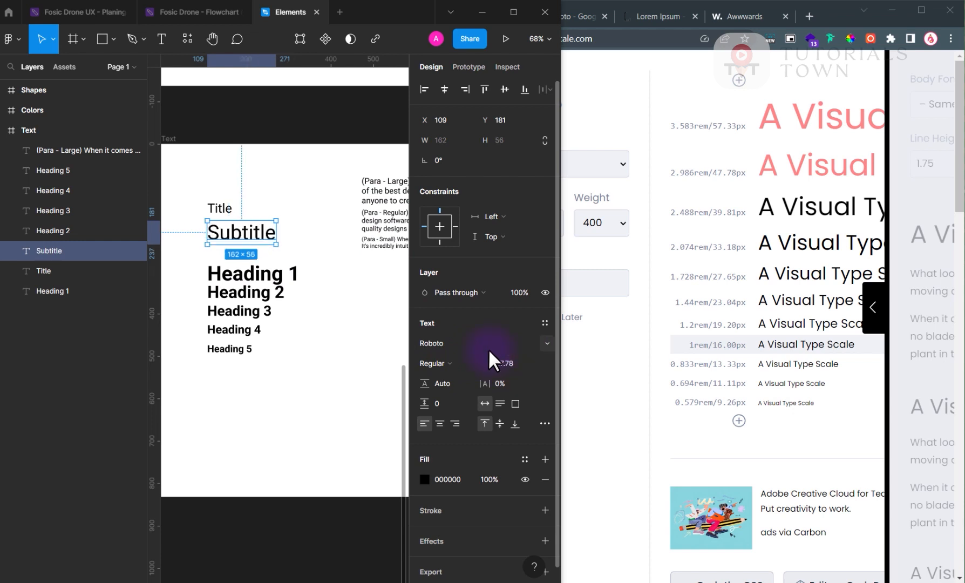
# Set the font size of the Title to 57.33 to match the type scale's 3.583rem row.
pyautogui.click(218, 208)
pyautogui.moveTo(712, 125); pyautogui.dragTo(740, 131)
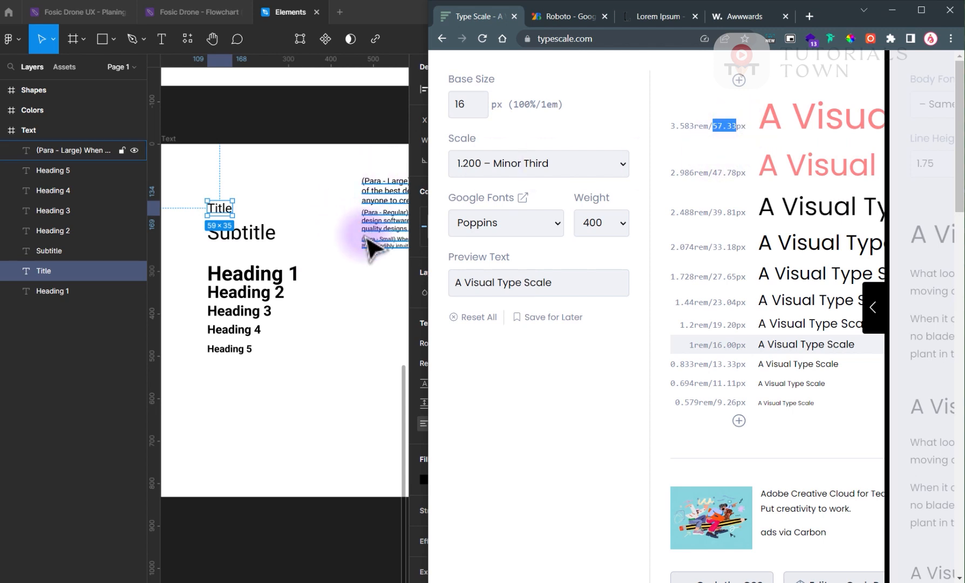
pyautogui.click(322, 296)
pyautogui.click(223, 209)
pyautogui.click(512, 363)
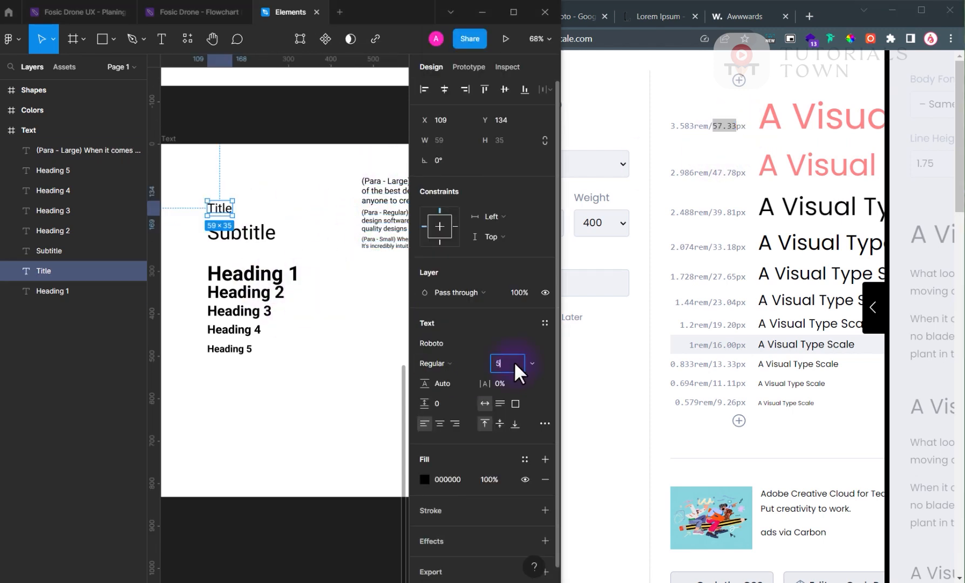
pyautogui.press('Return')
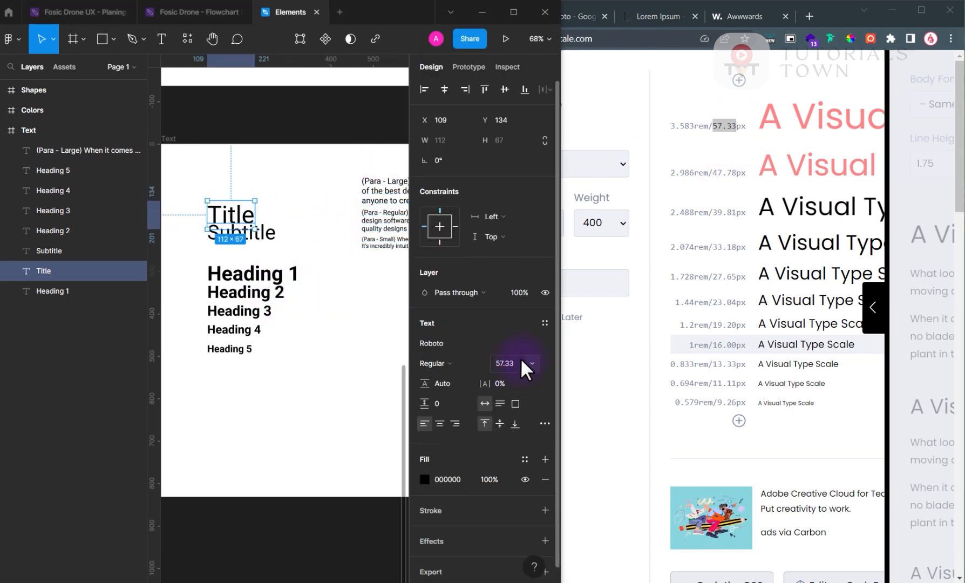
# Move the Title up to about Y 117 so it clears the Subtitle, and maximize the Figma window.
pyautogui.click(317, 291)
pyautogui.click(229, 211)
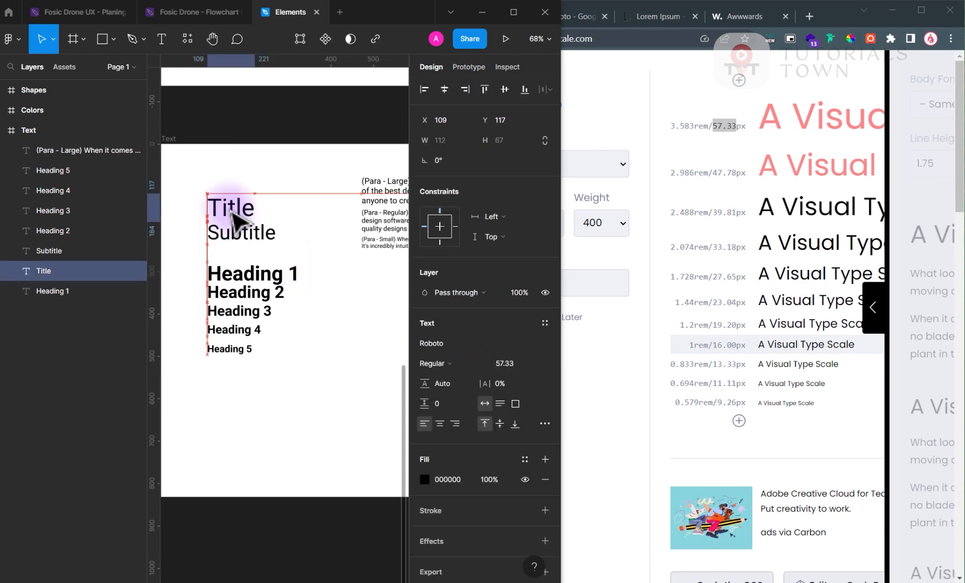
pyautogui.click(508, 18)
pyautogui.click(375, 369)
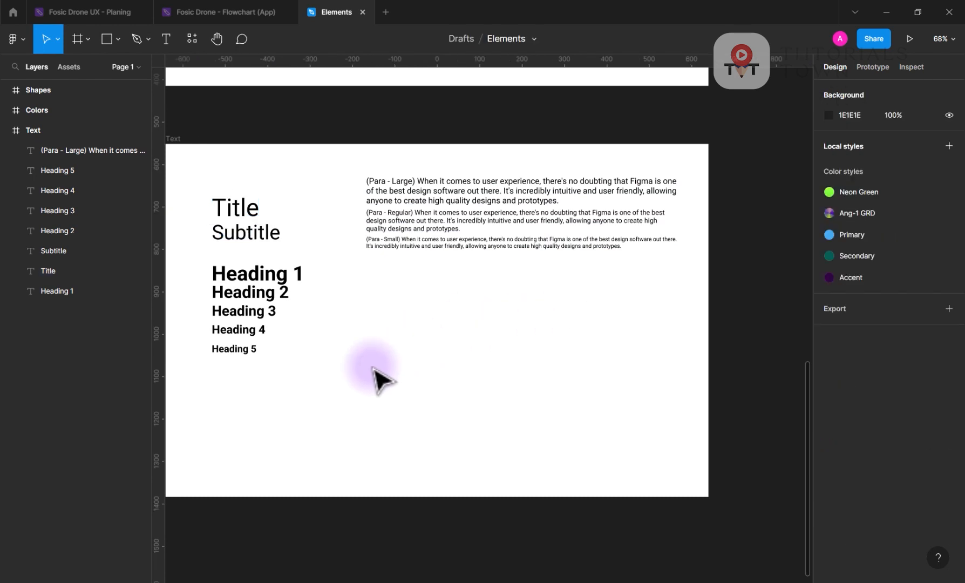
# Move the paragraph text block beside the headings at about X 418, Y 207, and shorten its height to about 229.
pyautogui.moveTo(341, 317); pyautogui.dragTo(415, 323)
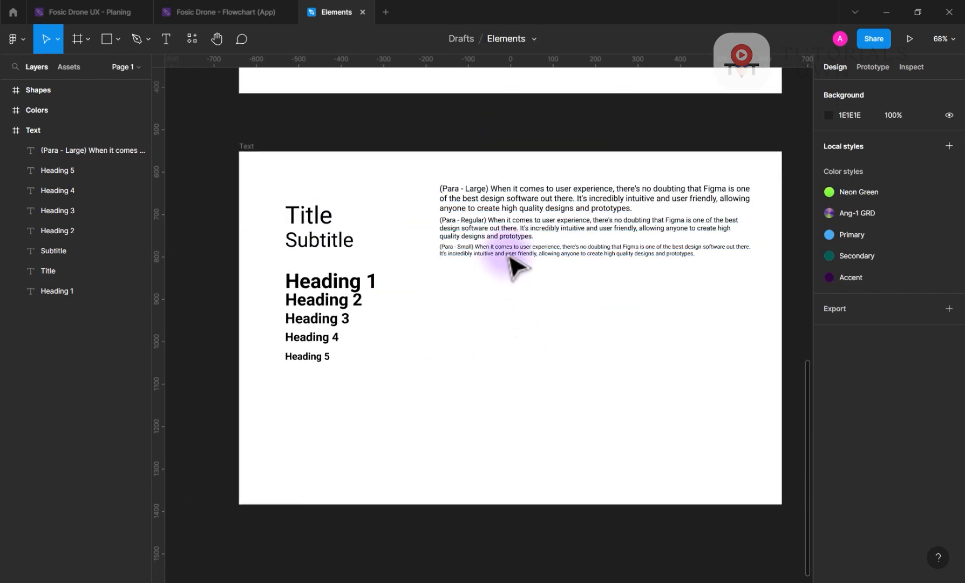
pyautogui.moveTo(510, 286); pyautogui.dragTo(469, 286)
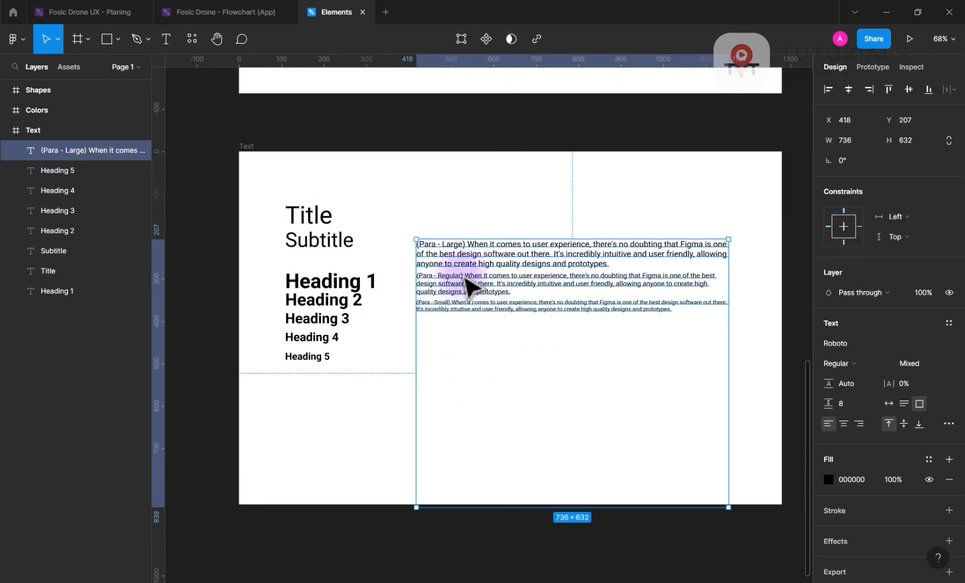
pyautogui.moveTo(570, 507); pyautogui.dragTo(568, 337)
pyautogui.click(549, 438)
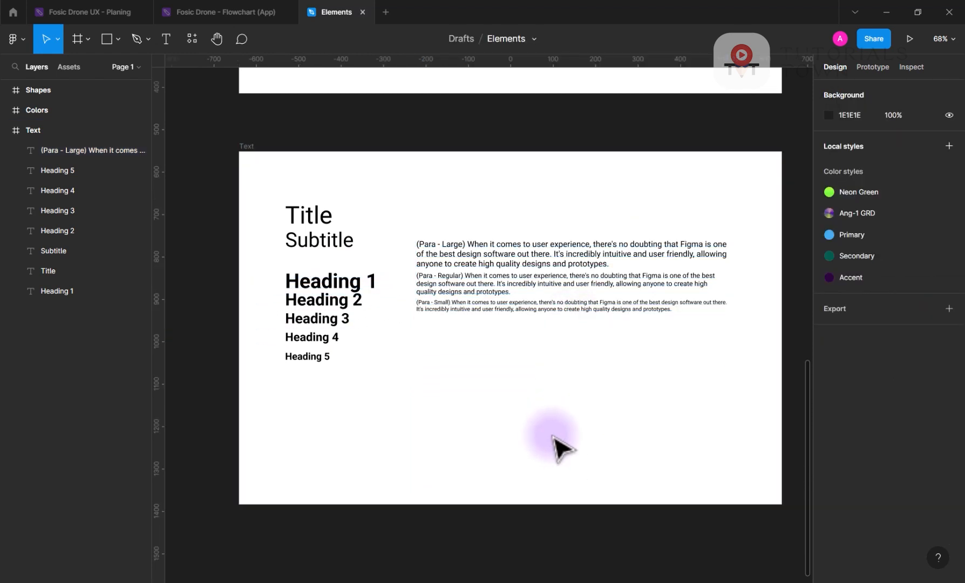
# Resize the paragraph text block to about 489 × 349 and set its paragraph spacing to 25.
pyautogui.click(564, 282)
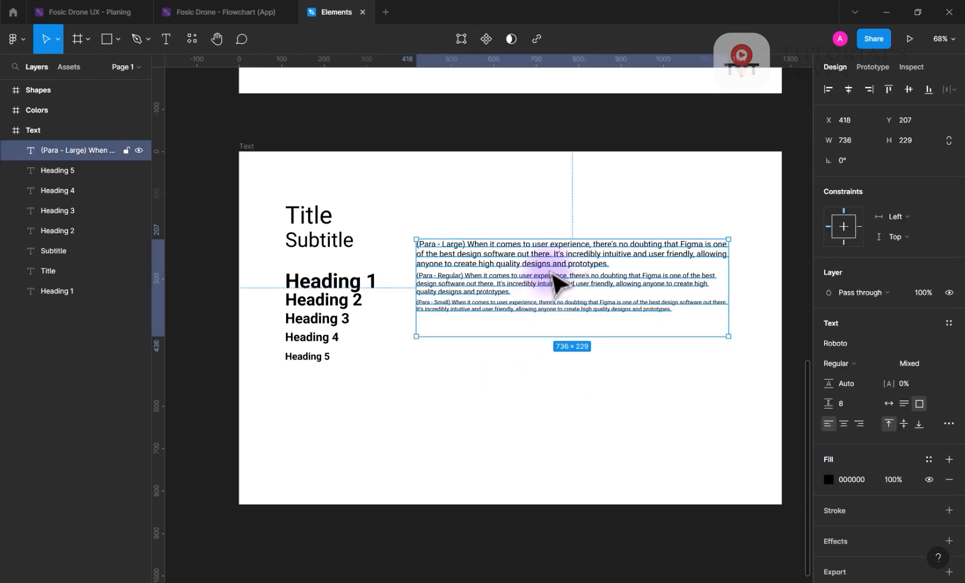
pyautogui.moveTo(729, 291); pyautogui.dragTo(624, 287)
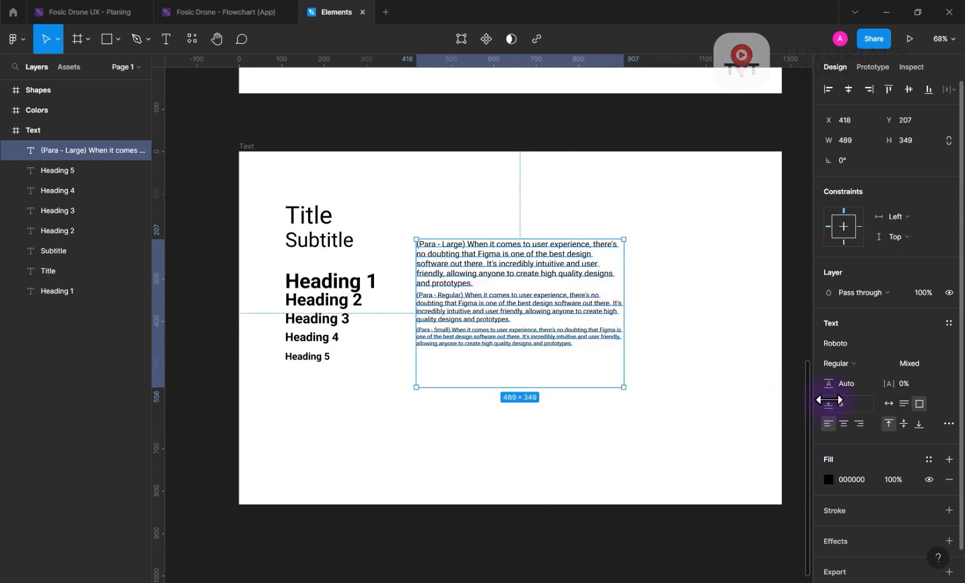
pyautogui.moveTo(829, 403); pyautogui.dragTo(853, 403)
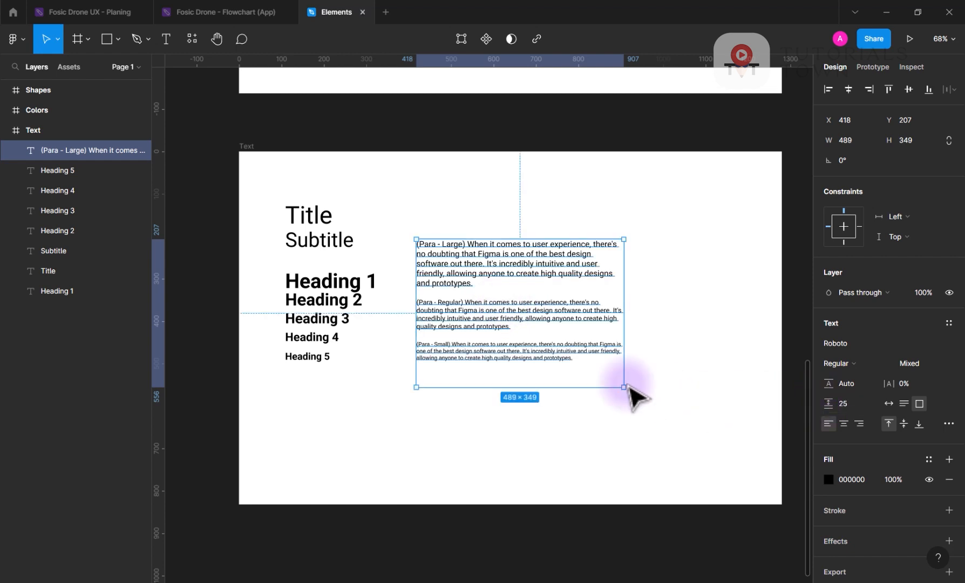
pyautogui.click(640, 350)
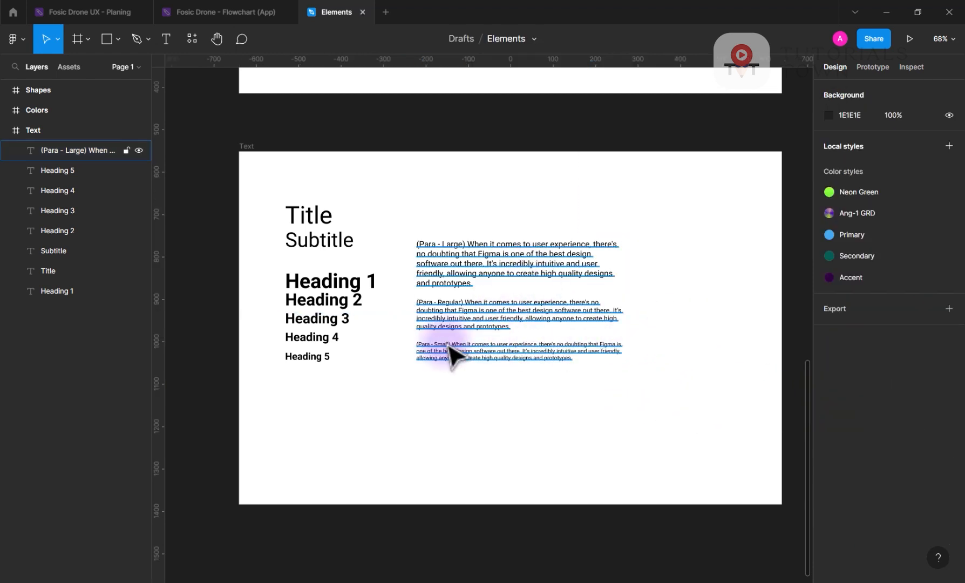
# Set the line height of only the Para - Large paragraph to 16, also trying 8*1 as a multiple of 8.
pyautogui.scroll(2, 452, 351)
pyautogui.scroll(2, 452, 356)
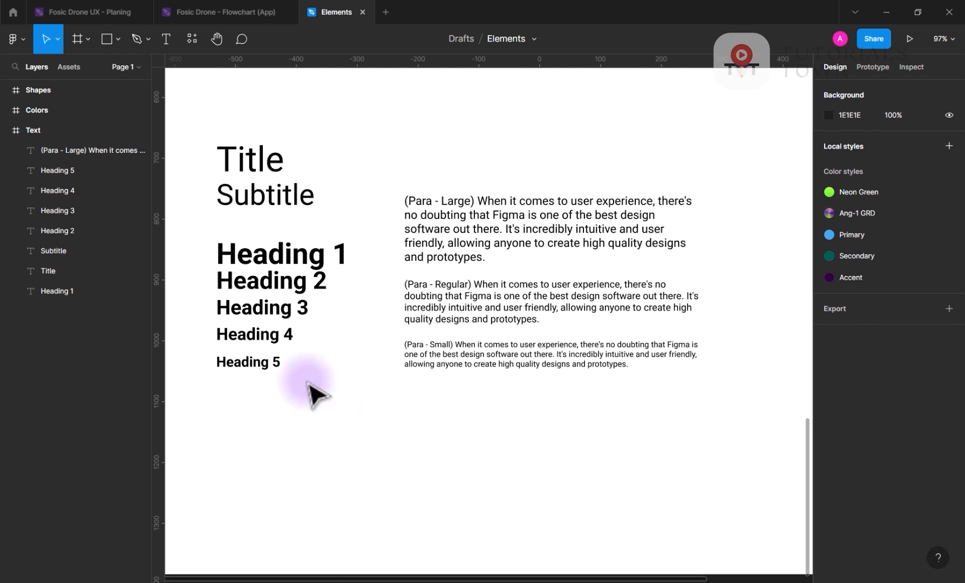
pyautogui.click(363, 334)
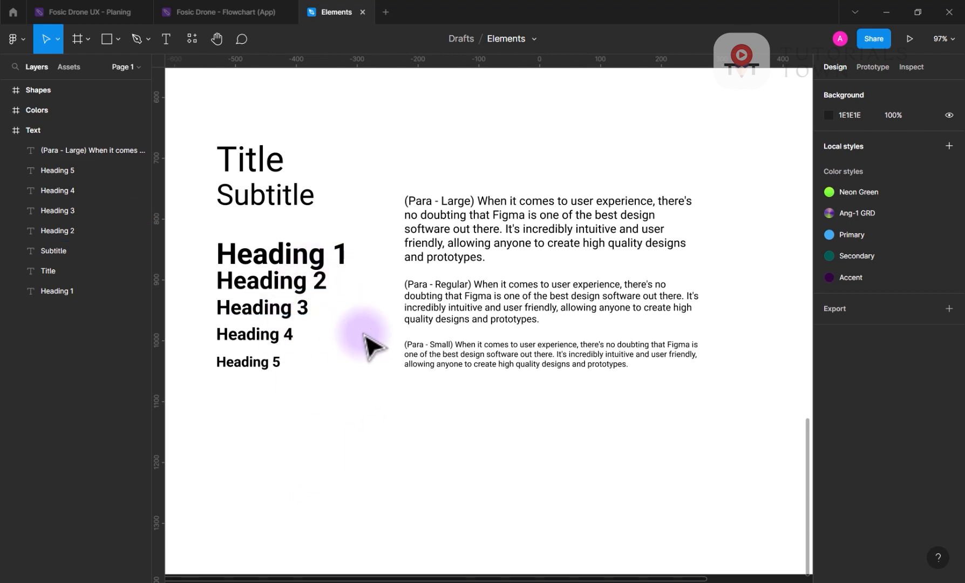
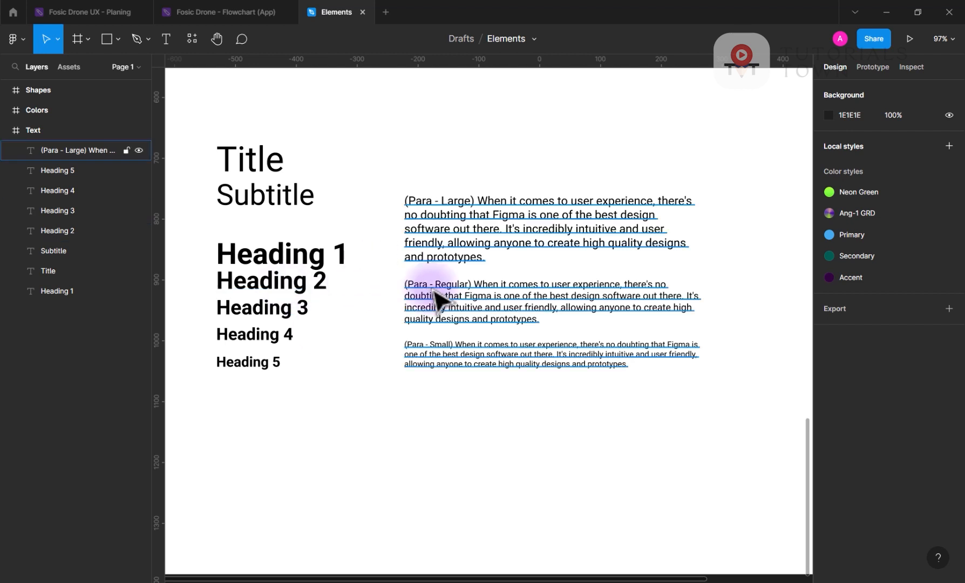
pyautogui.doubleClick(476, 258)
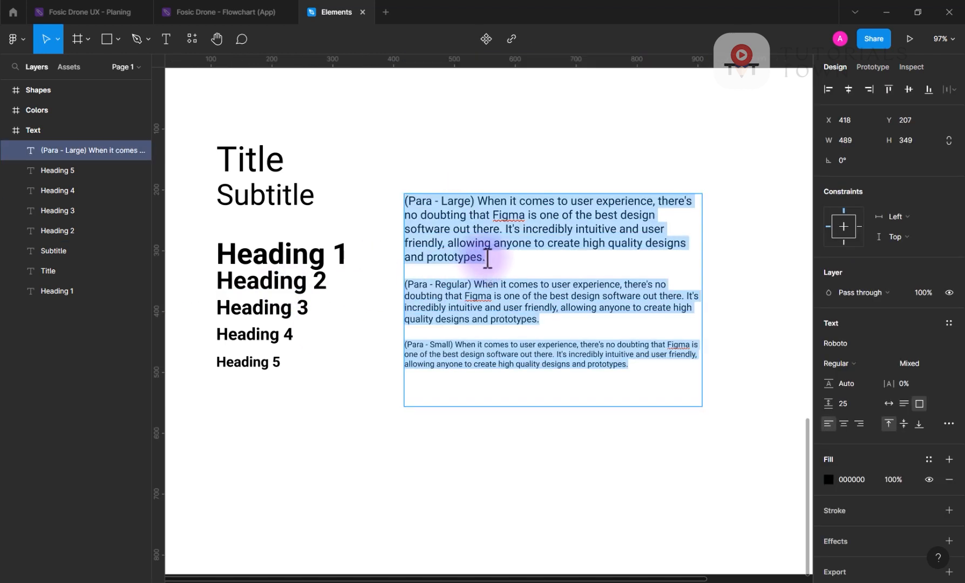
pyautogui.moveTo(486, 258); pyautogui.dragTo(408, 192)
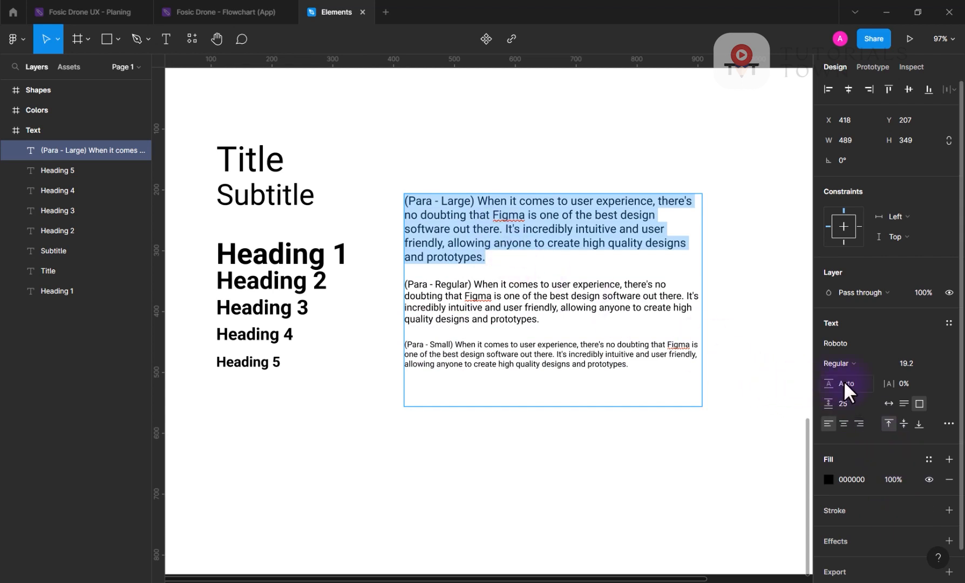
pyautogui.write('1')
pyautogui.press('Return')
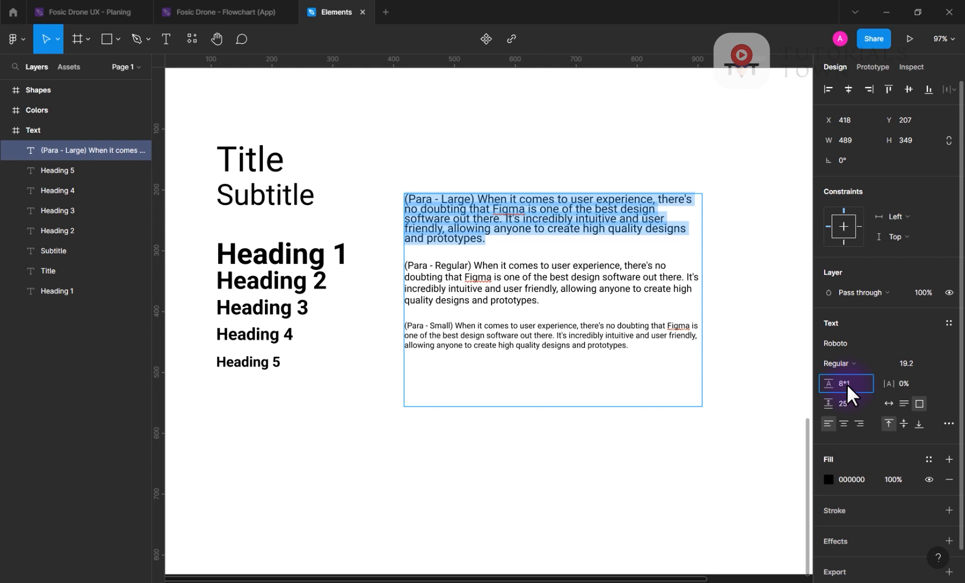
pyautogui.press('Return')
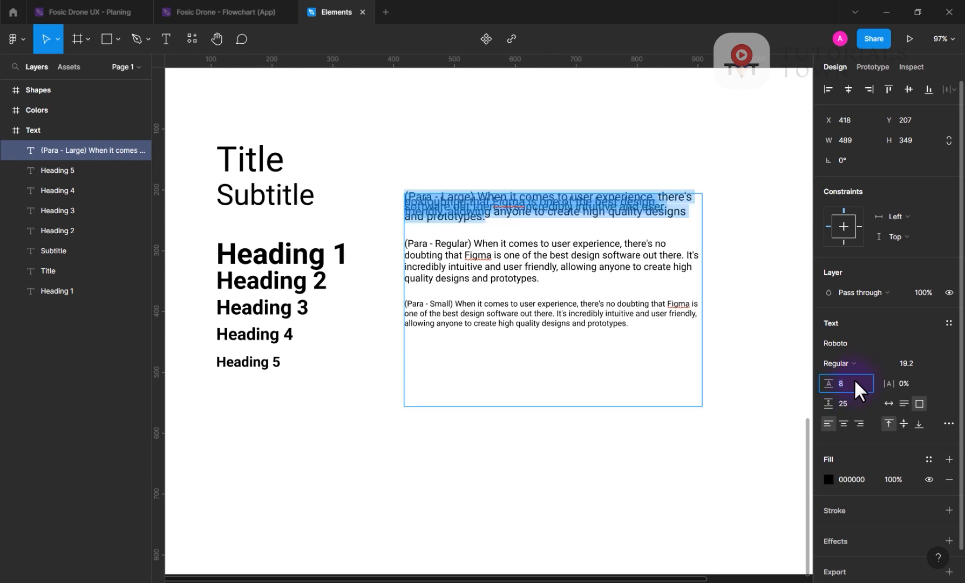
pyautogui.click(854, 379)
pyautogui.press('Return')
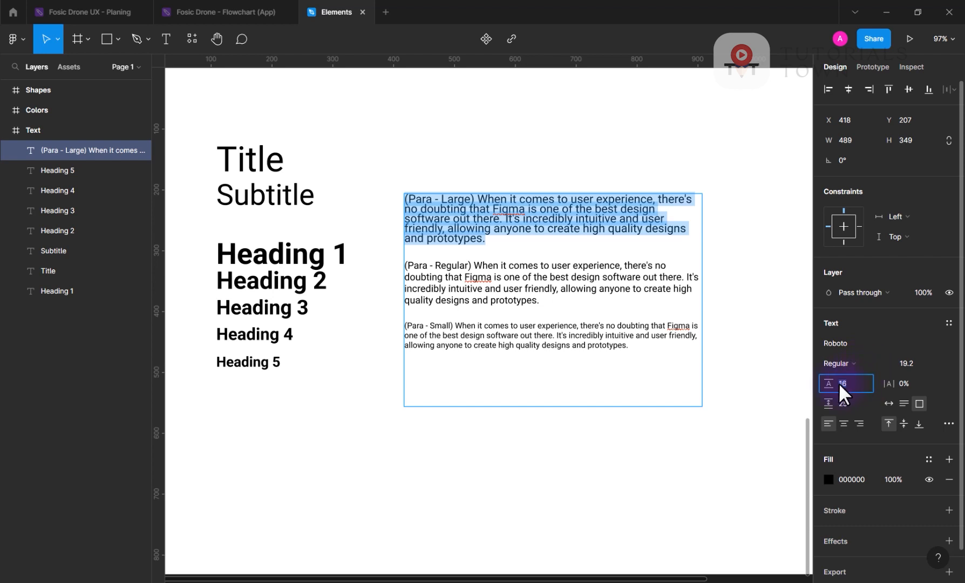
# Set the line height of the Para - Large paragraph to 8*3, giving 24.
pyautogui.click(855, 382)
pyautogui.write('8*3')
pyautogui.press('Return')
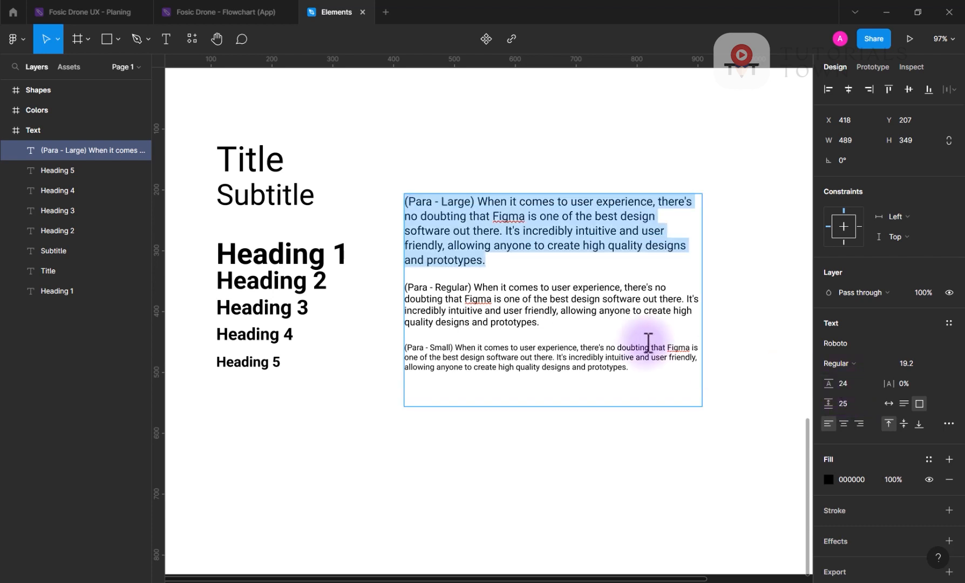
# Try a line height of 16 on only the Para - Regular paragraph and settle on 24.
pyautogui.moveTo(549, 324); pyautogui.dragTo(409, 282)
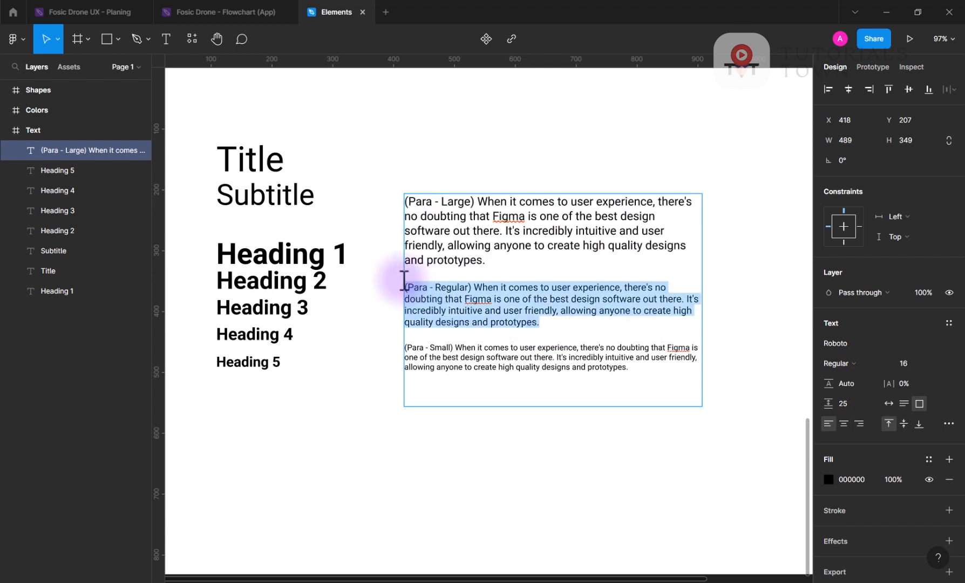
pyautogui.click(854, 382)
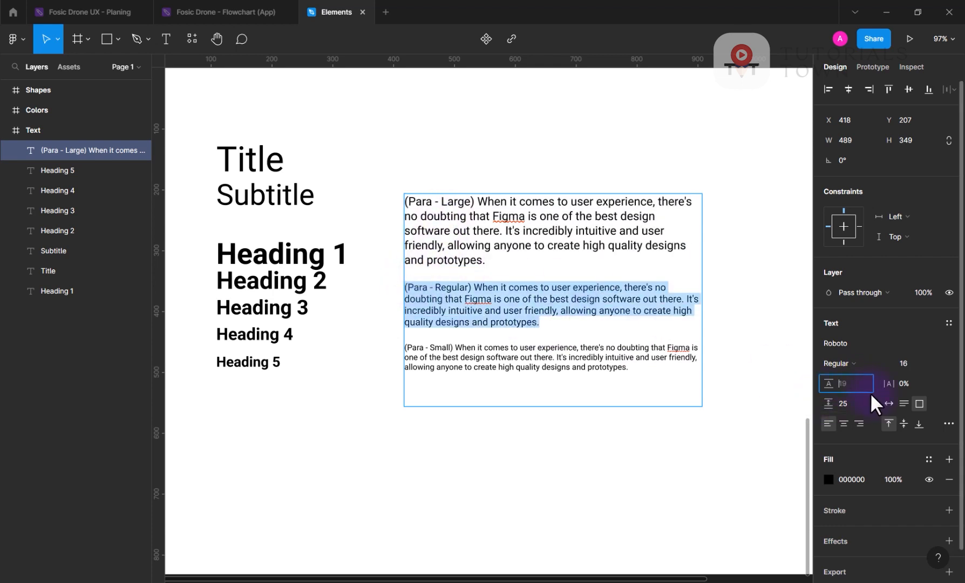
pyautogui.press('Return')
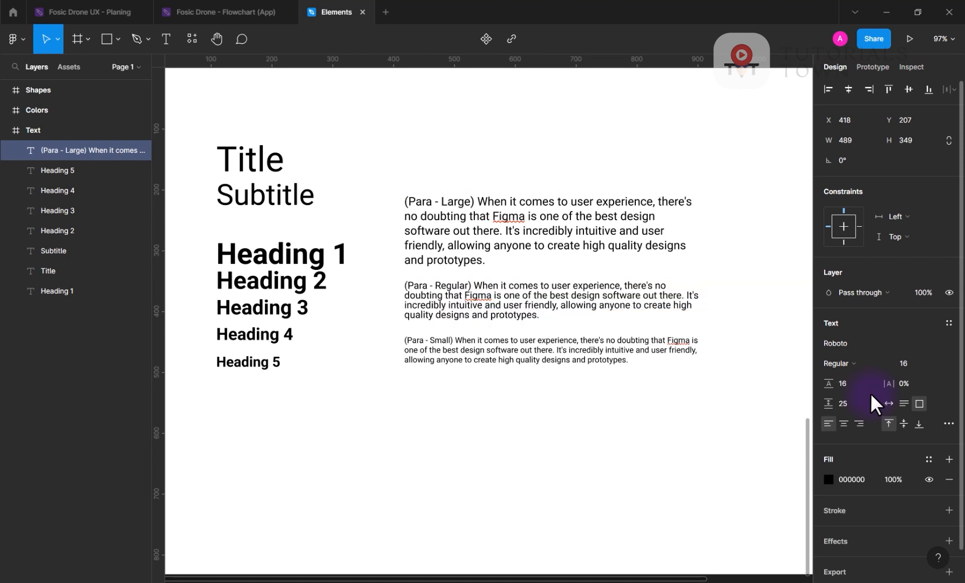
pyautogui.click(849, 381)
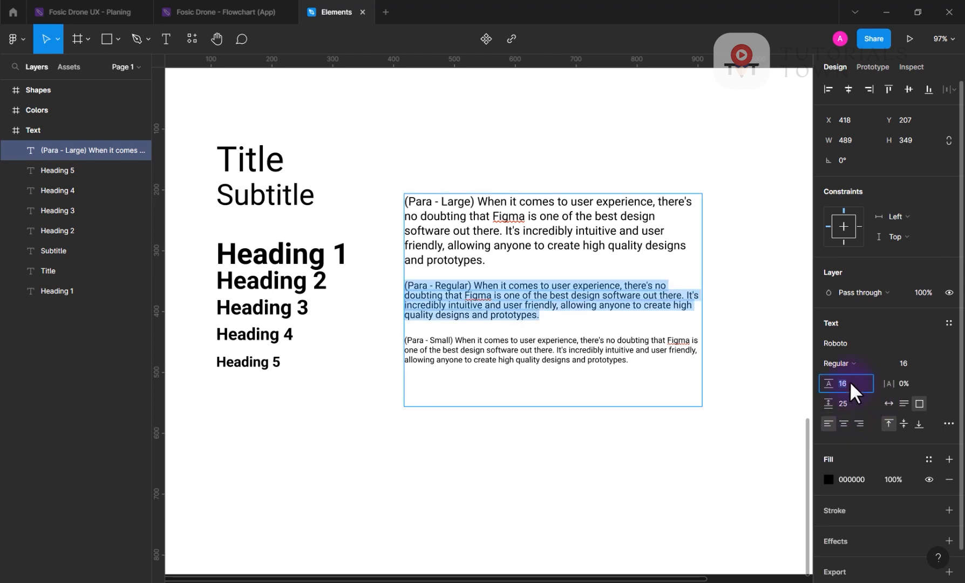
pyautogui.write('24')
pyautogui.press('Return')
# Set the line height of only the Para - Small paragraph to 16 and leave text editing.
pyautogui.doubleClick(593, 369)
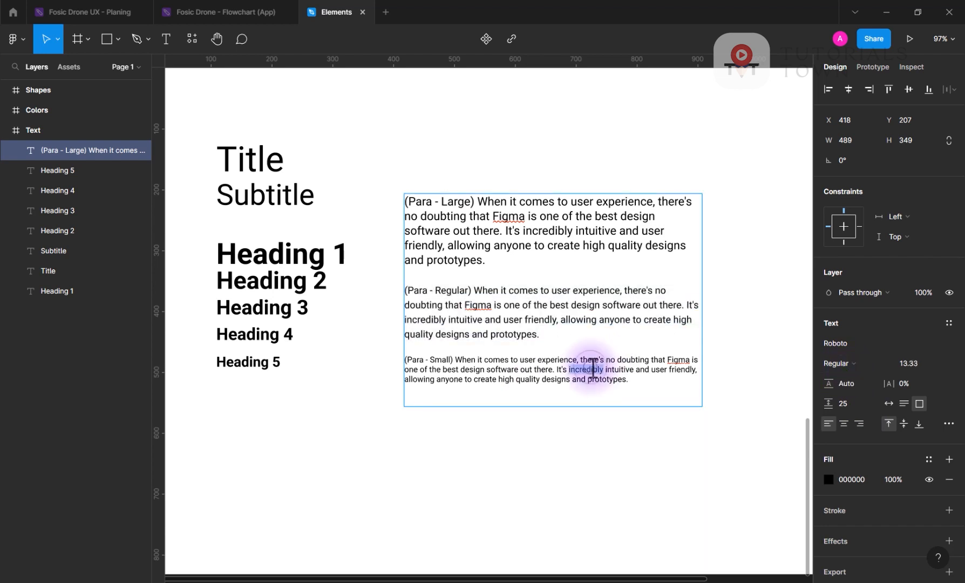
pyautogui.tripleClick(592, 369)
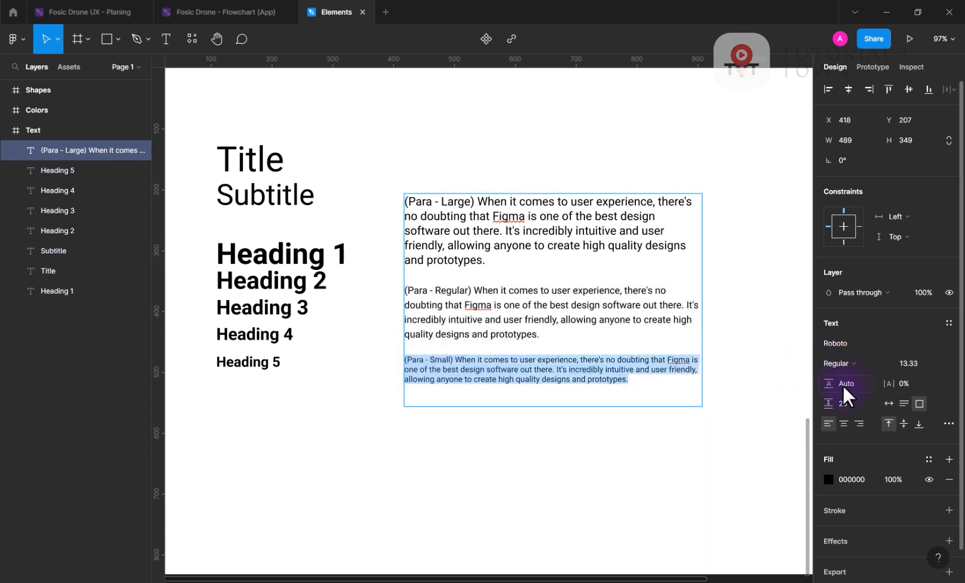
pyautogui.write('16')
pyautogui.press('Return')
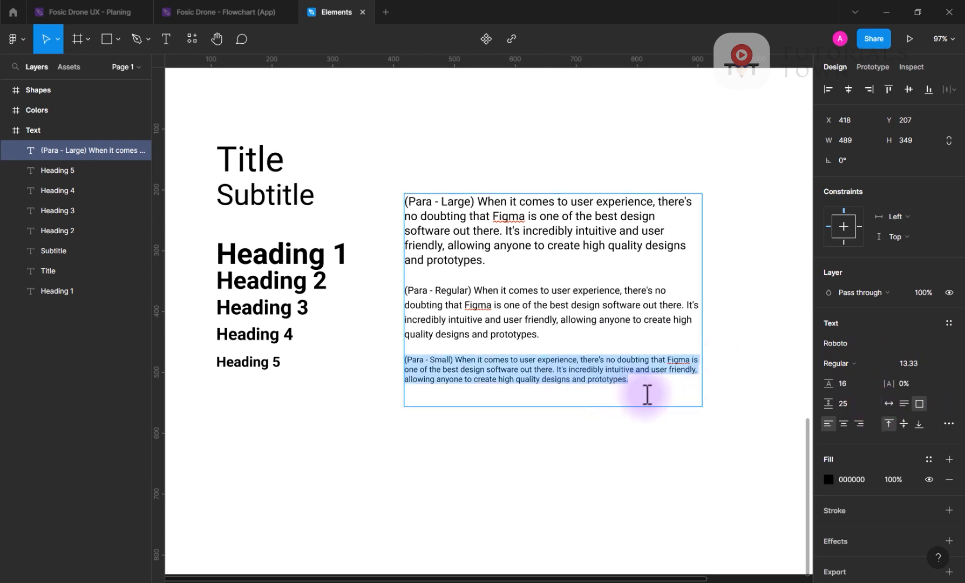
pyautogui.press('Escape')
pyautogui.click(713, 456)
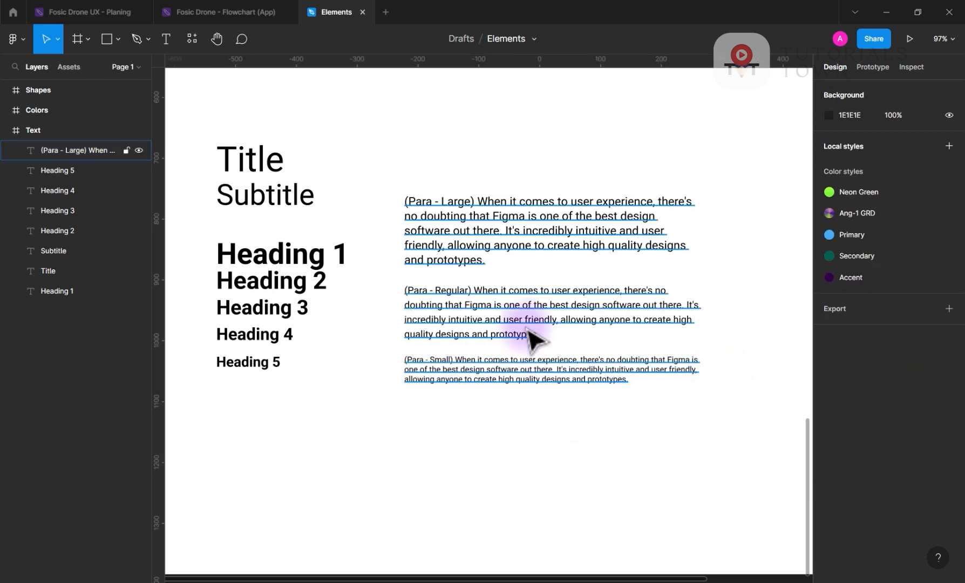
# Compare line heights on the Para - Regular paragraph by trying 16 again and setting it back to 24.
pyautogui.click(529, 325)
pyautogui.doubleClick(545, 334)
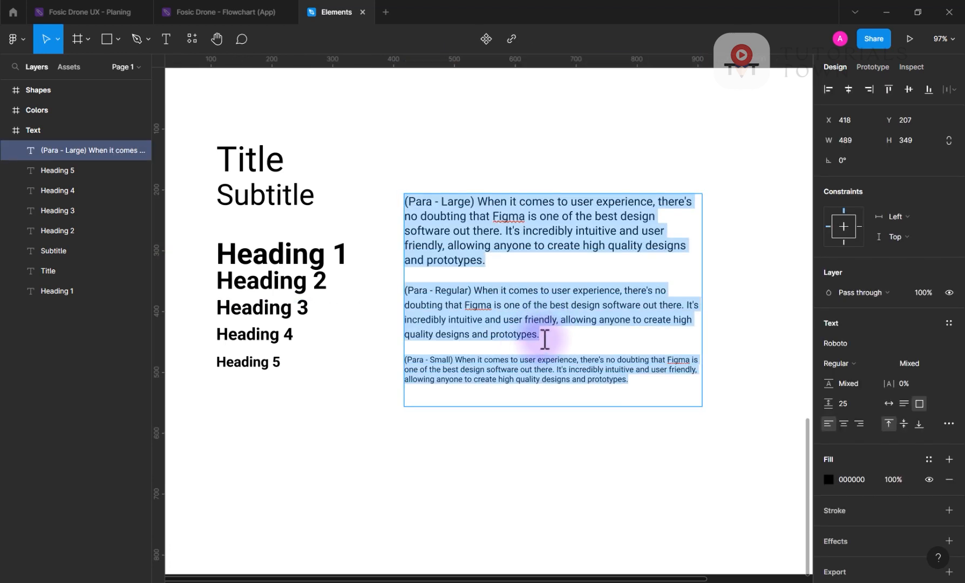
pyautogui.click(546, 337)
pyautogui.moveTo(547, 337); pyautogui.dragTo(415, 282)
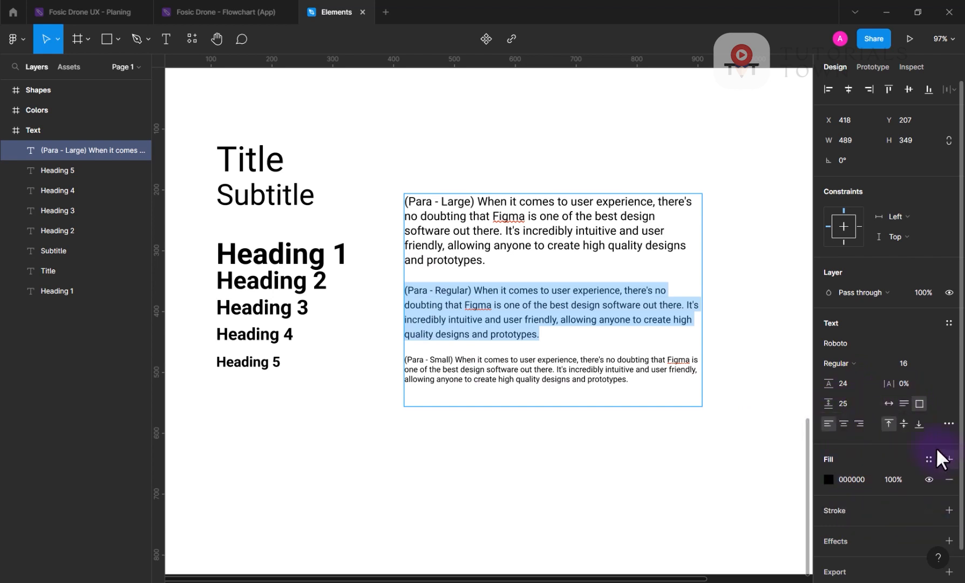
pyautogui.write('16')
pyautogui.press('Return')
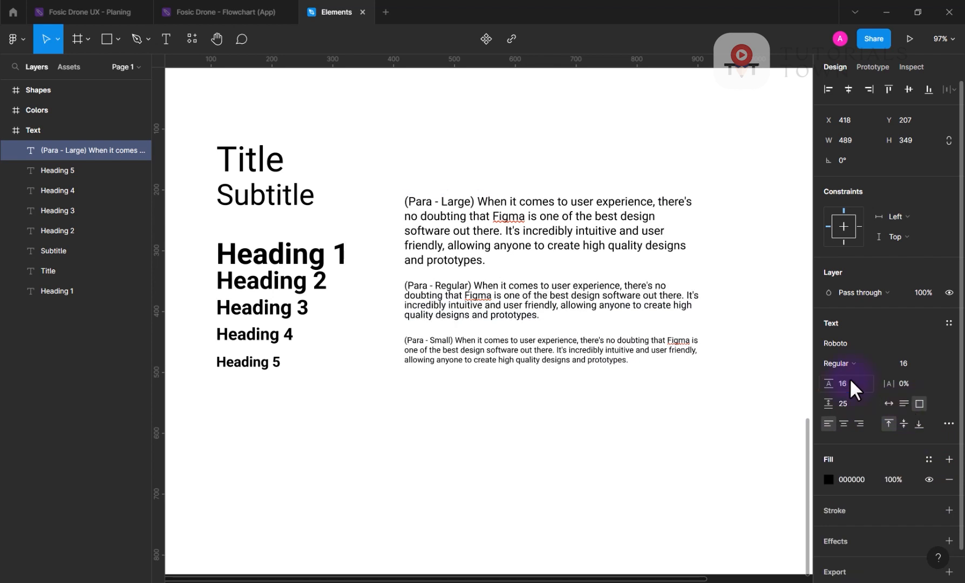
pyautogui.click(847, 384)
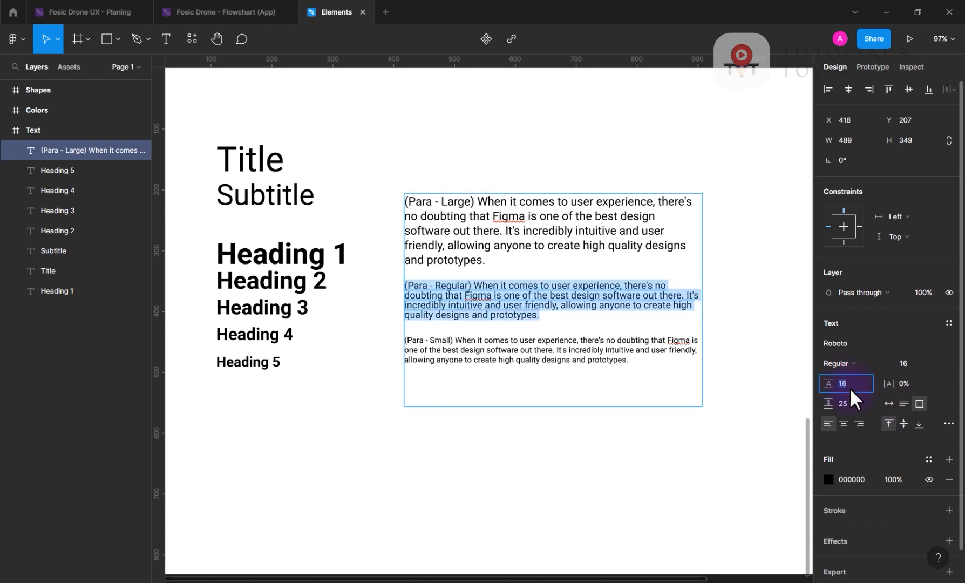
pyautogui.write('24')
pyautogui.press('Return')
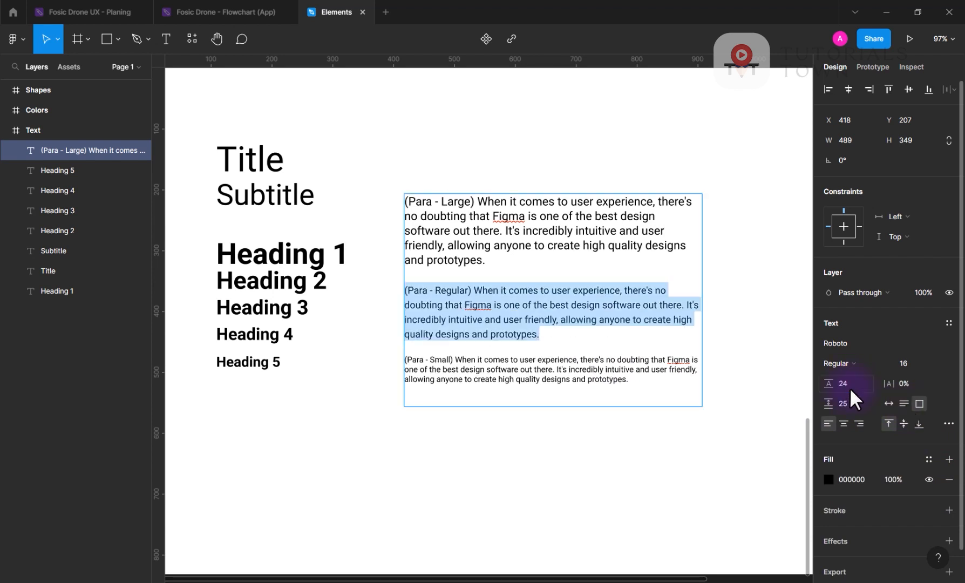
pyautogui.press('Escape')
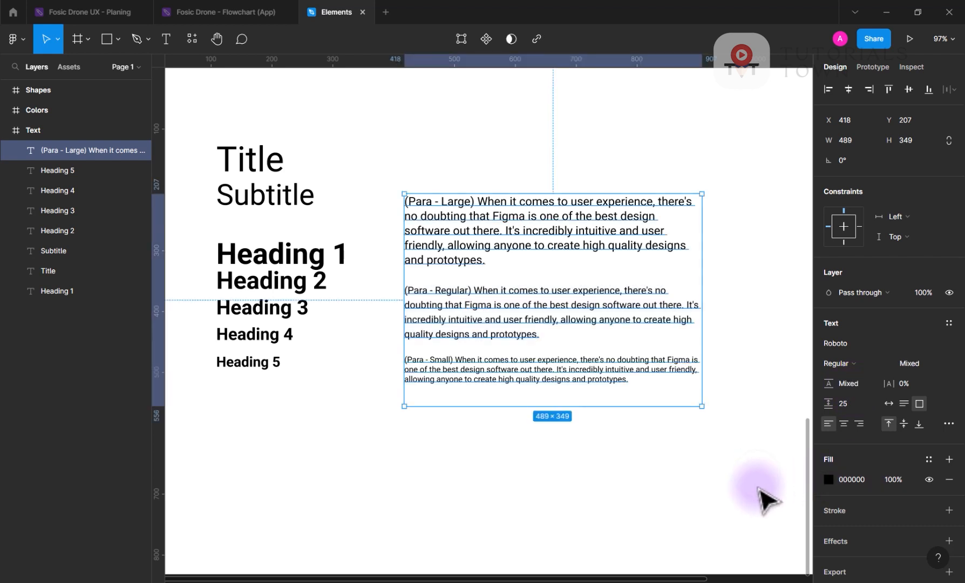
pyautogui.click(568, 458)
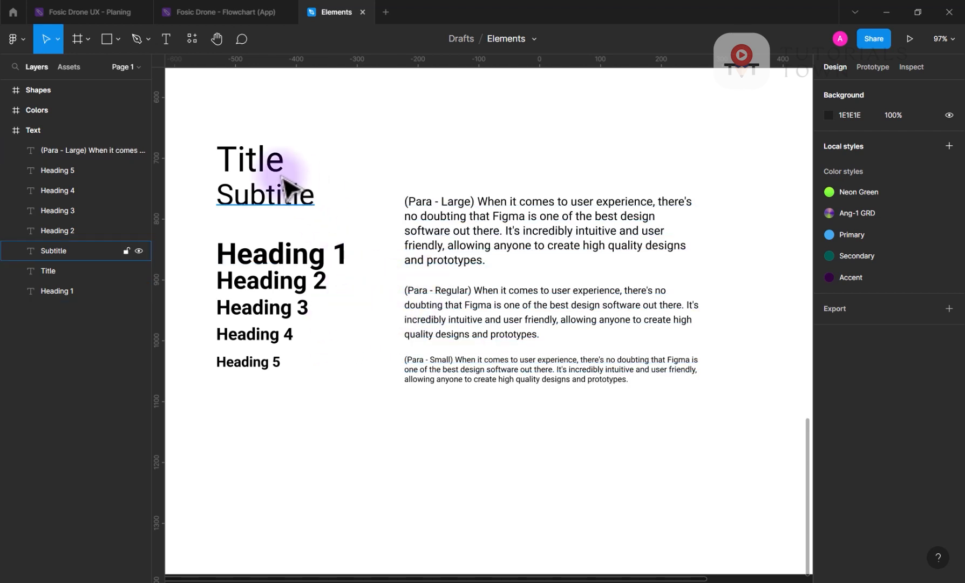
# Start a new text style from the Title text and name it Title.
pyautogui.click(249, 162)
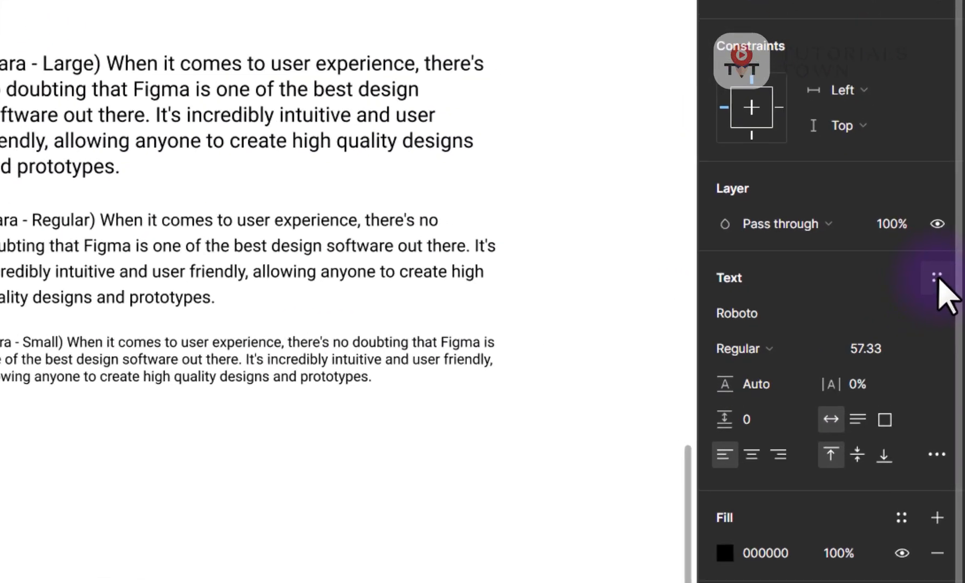
pyautogui.click(935, 269)
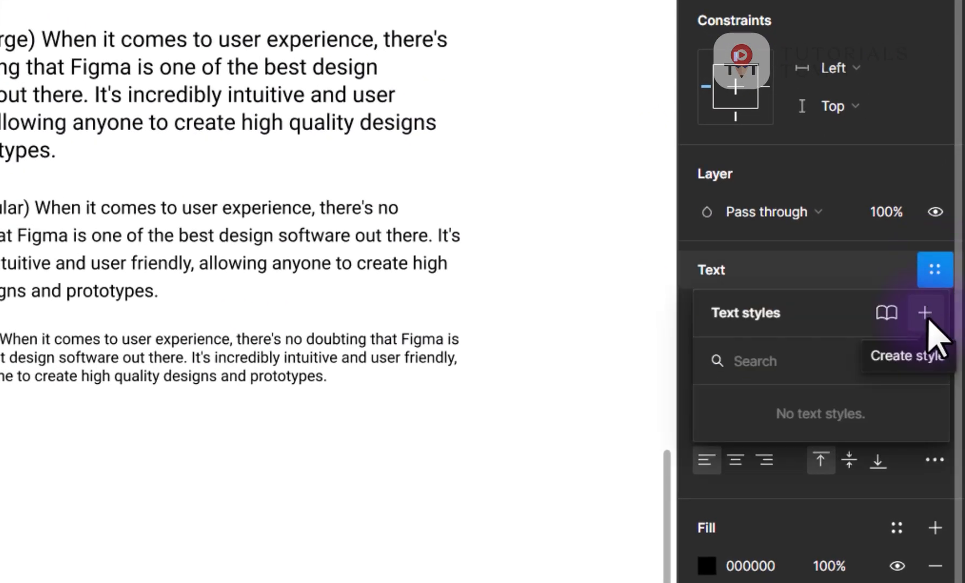
pyautogui.click(925, 313)
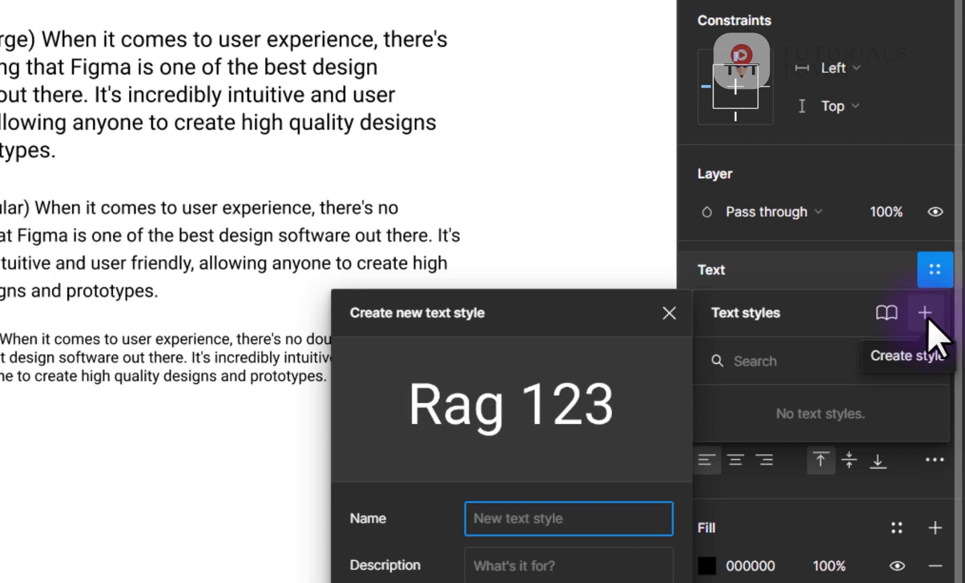
pyautogui.write('Title')
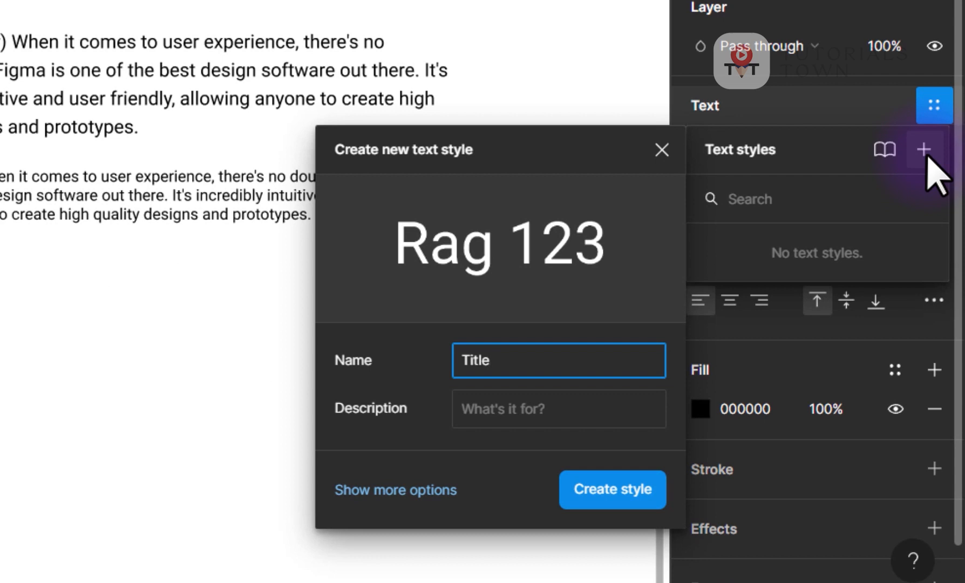
# Enter "Main Chapter NAmes" as the Title style's description, expand its extra options and create the style.
pyautogui.click(563, 414)
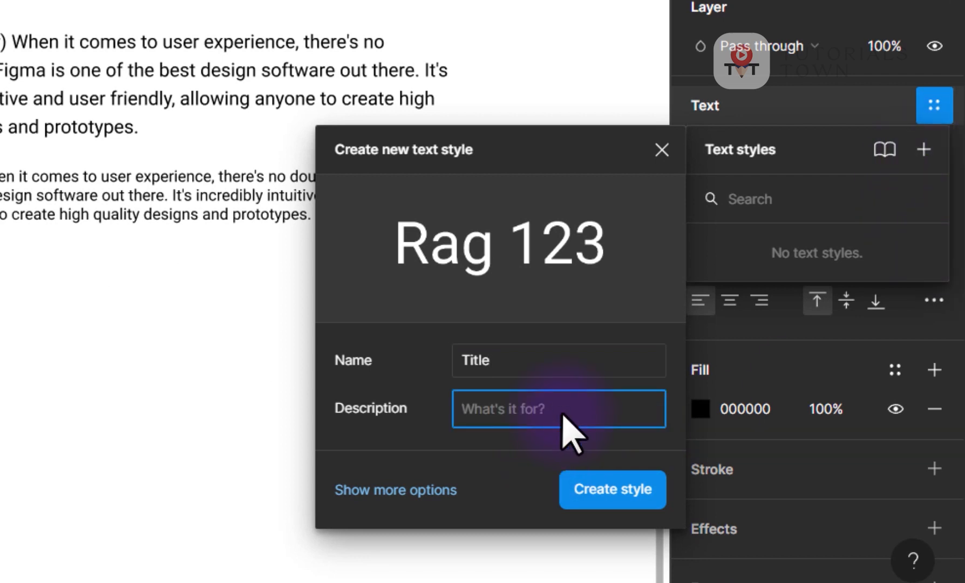
pyautogui.write('CHap')
pyautogui.press('BackSpace')
pyautogui.press('BackSpace')
pyautogui.press('BackSpace')
pyautogui.write('Main He')
pyautogui.press('BackSpace')
pyautogui.press('BackSpace')
pyautogui.write('Chapter NAmes')
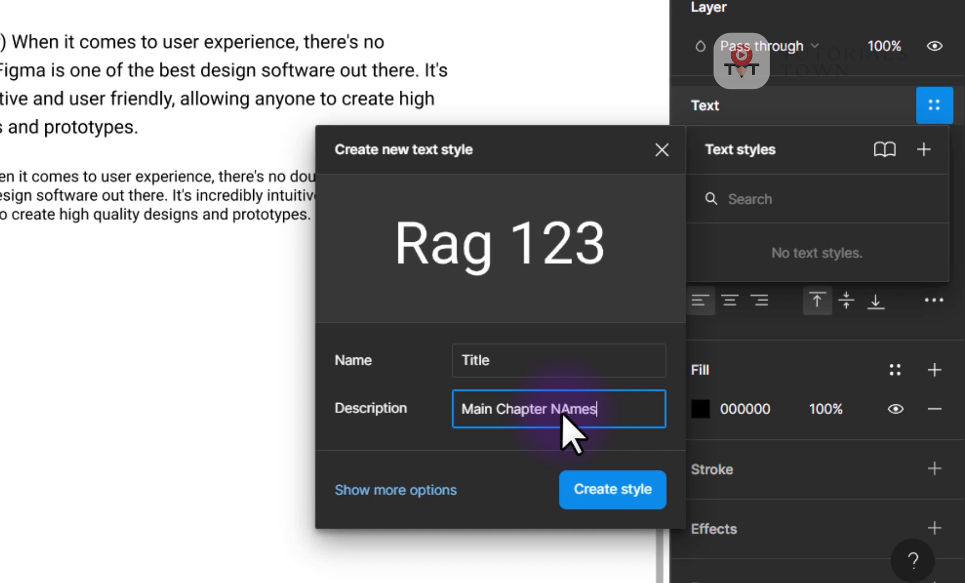
pyautogui.press('Return')
pyautogui.press('BackSpace')
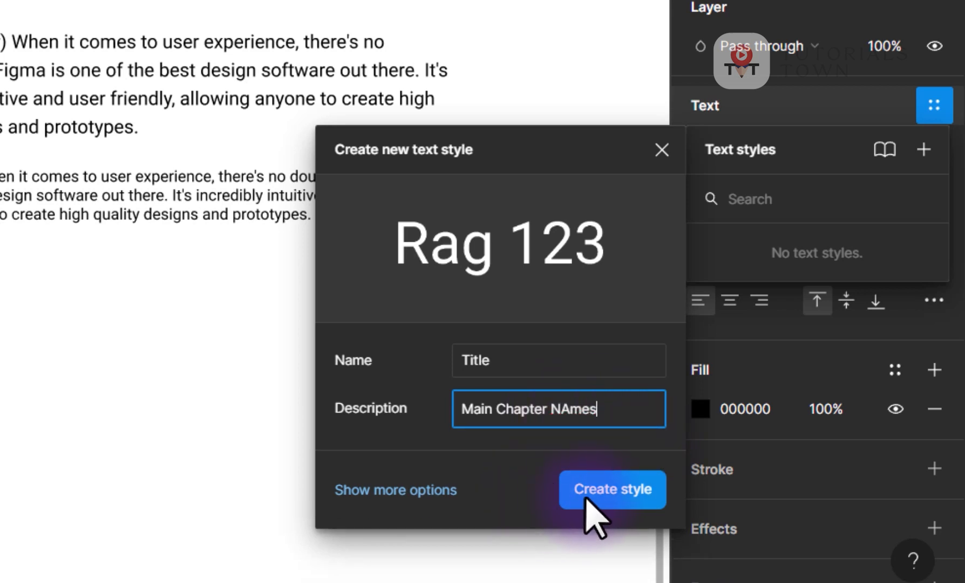
pyautogui.click(453, 490)
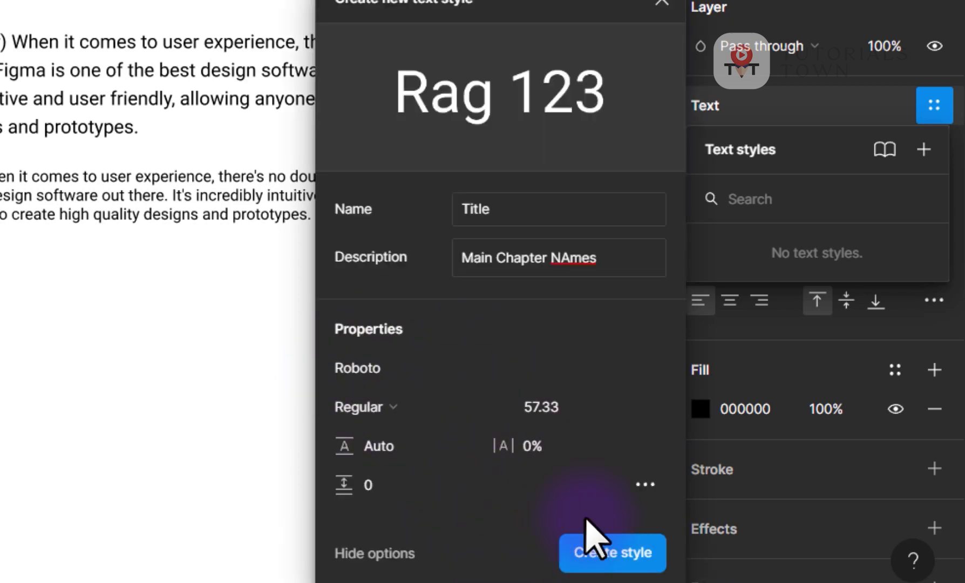
pyautogui.click(616, 551)
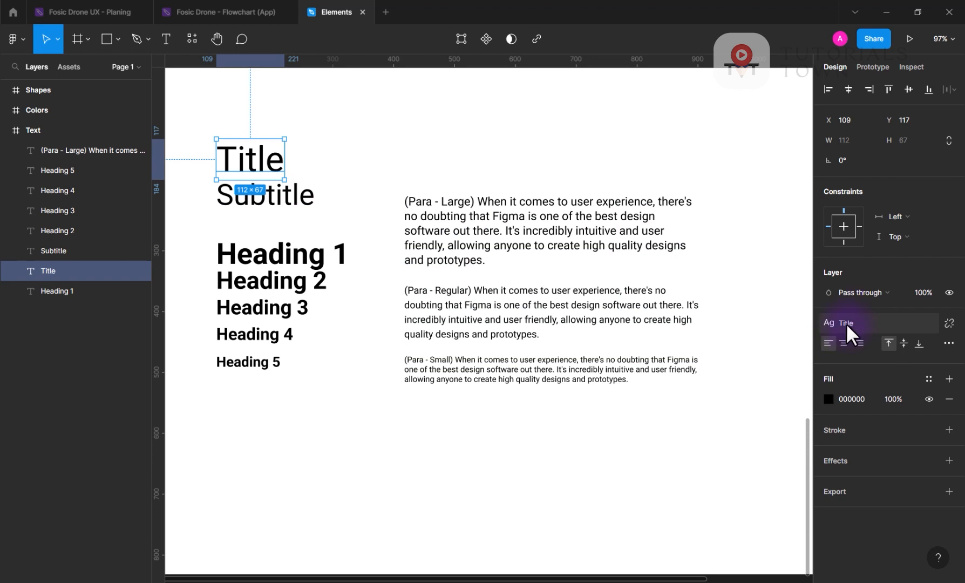
# Create a text style named Subtitle from the Subtitle text.
pyautogui.click(294, 207)
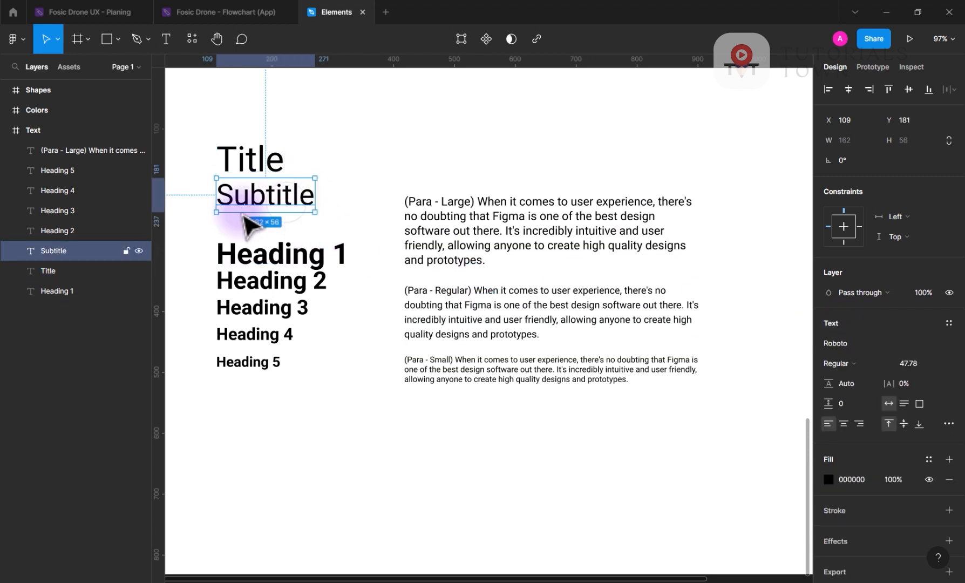
pyautogui.click(948, 323)
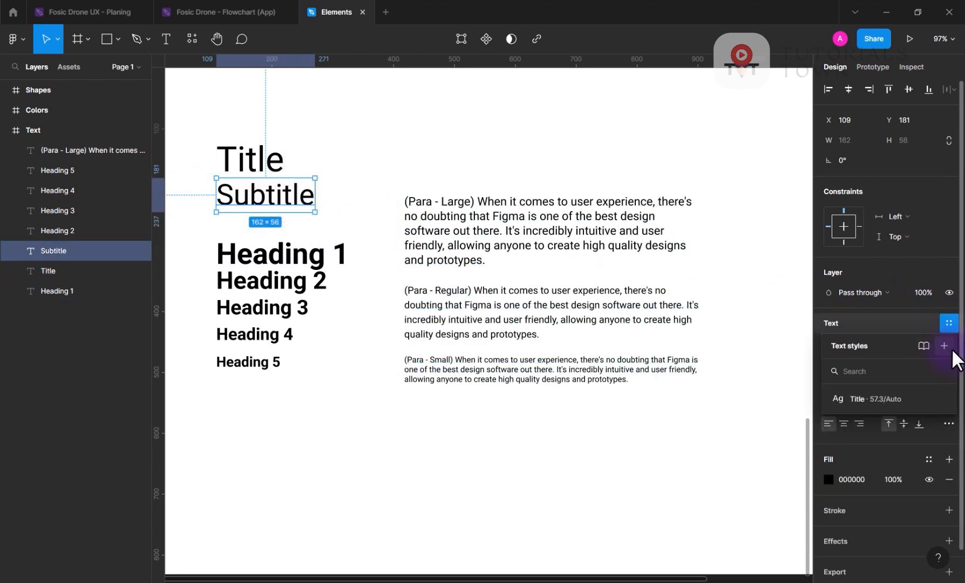
pyautogui.click(951, 348)
pyautogui.write('S')
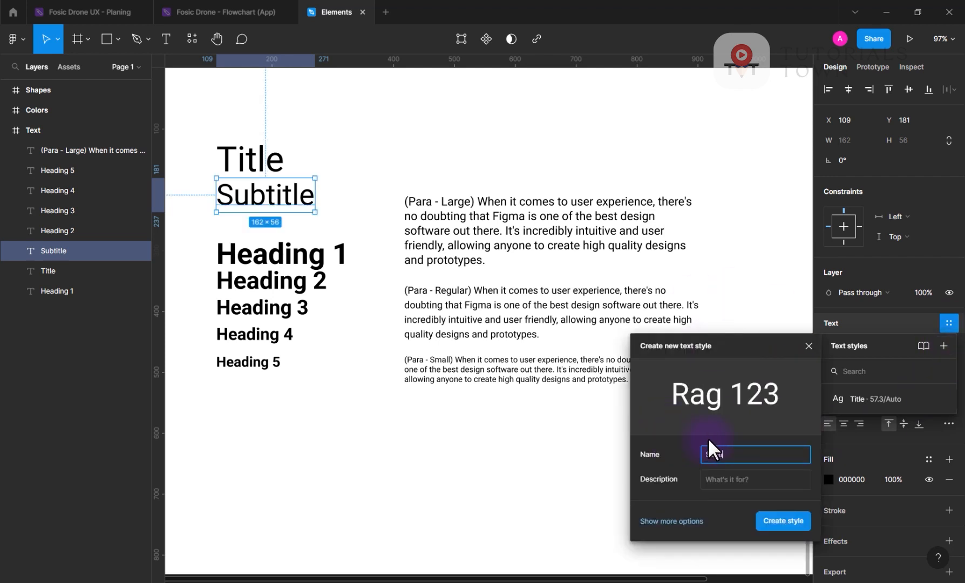
pyautogui.write('ubtitle')
pyautogui.press('Return')
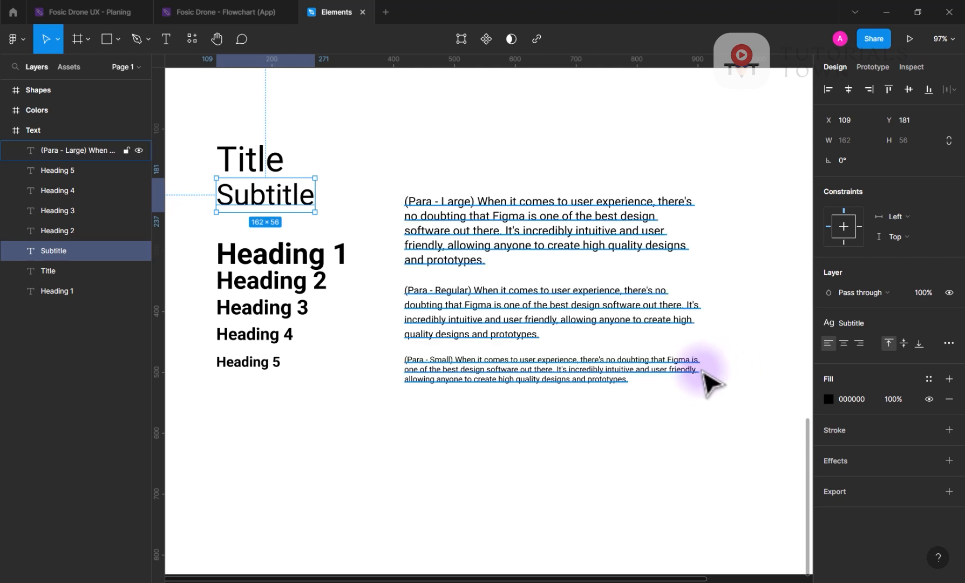
# Create text styles H1 to H5 from the five headings, and Para - L, Para - R and Para - S from the three paragraphs.
pyautogui.click(347, 268)
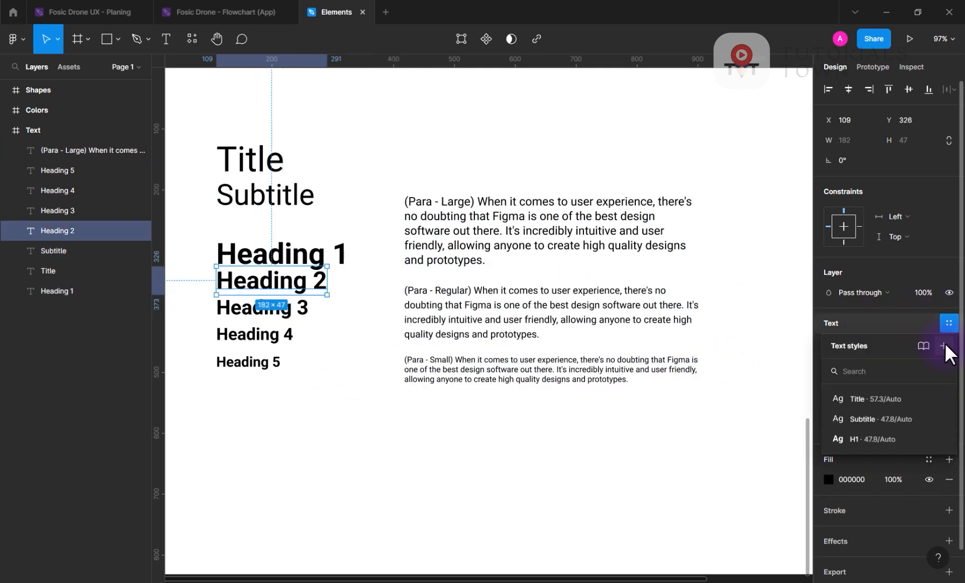
pyautogui.click(943, 345)
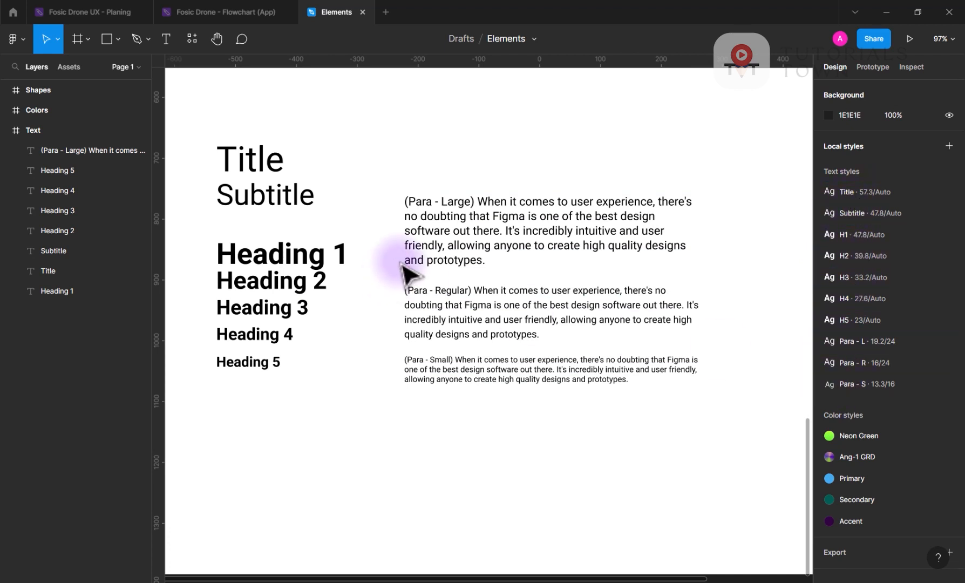
# Move the paragraph text block up and away from the headings, and place three copies of Heading 1 in the freed space below.
pyautogui.moveTo(558, 221); pyautogui.dragTo(530, 157)
pyautogui.click(439, 287)
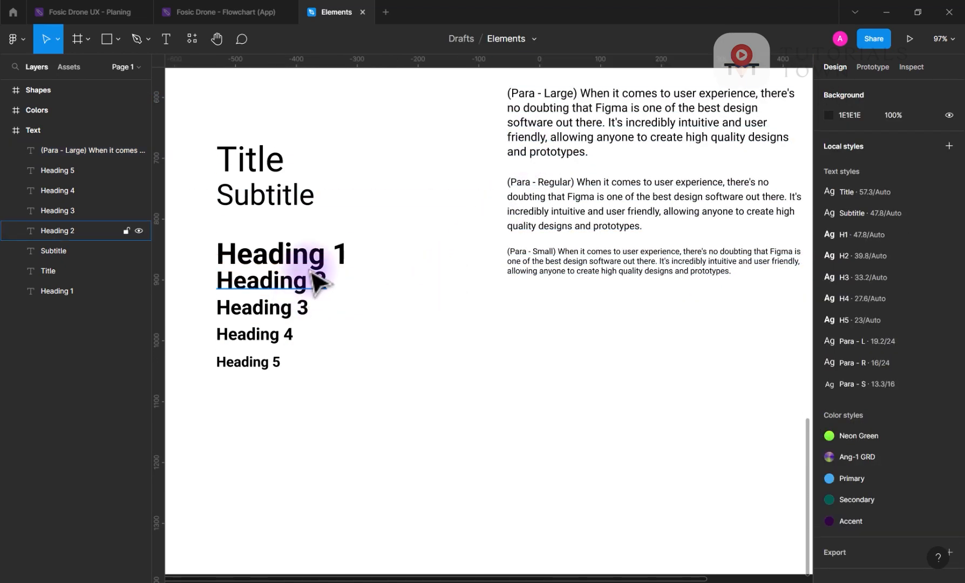
pyautogui.moveTo(294, 265); pyautogui.dragTo(405, 513)
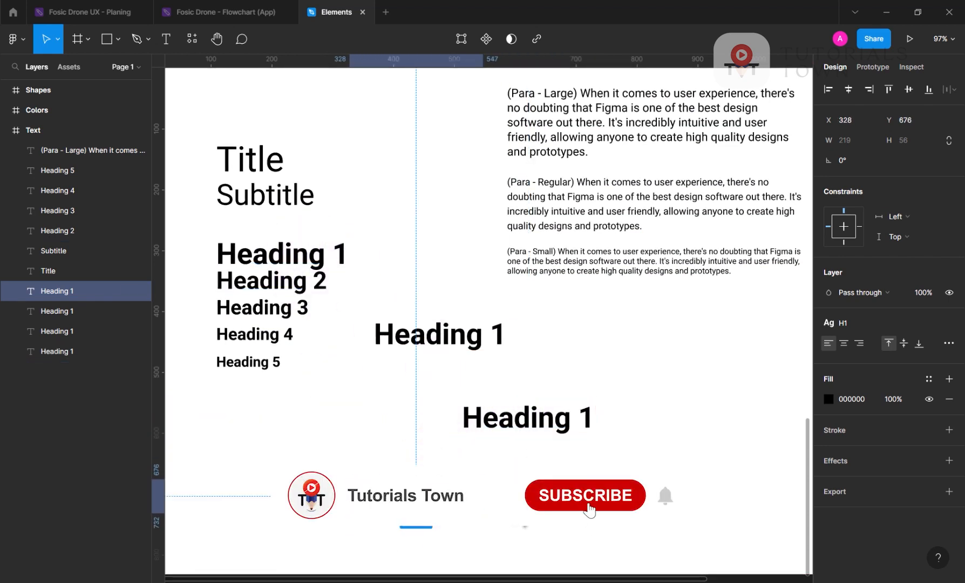
pyautogui.click(528, 517)
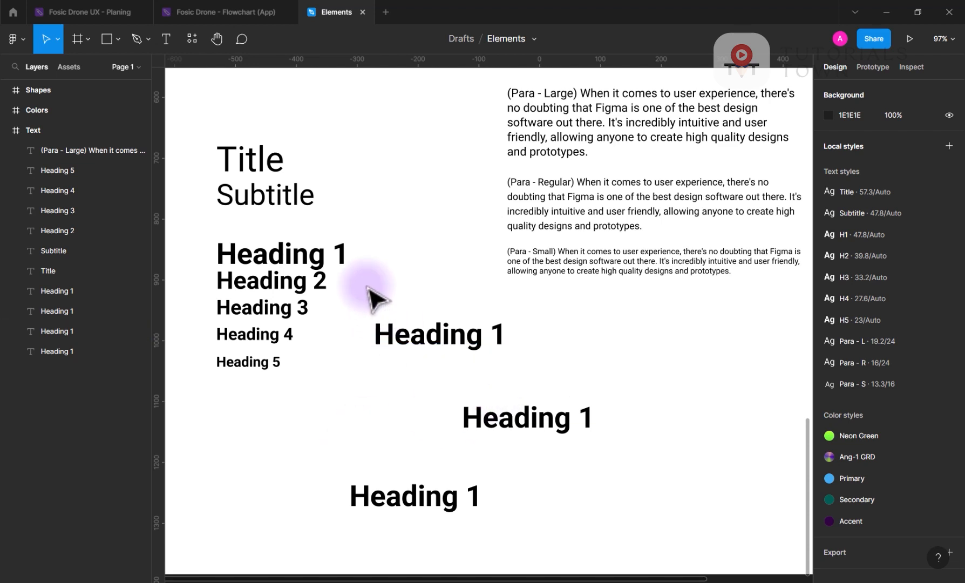
# Select all four Heading 1 texts together and check which text style they share.
pyautogui.click(345, 259)
pyautogui.keyDown('shift'); pyautogui.click(444, 339); pyautogui.keyUp('shift')
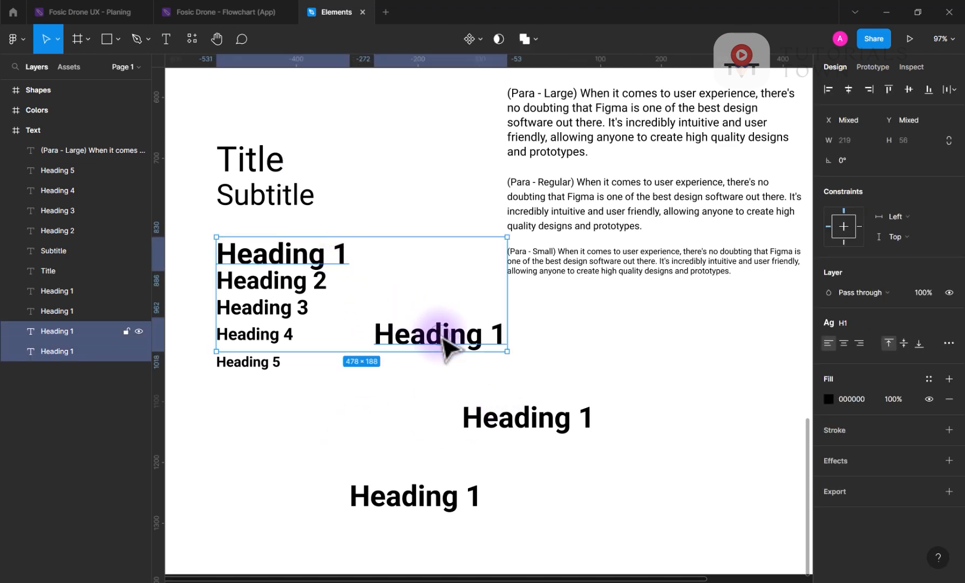
pyautogui.keyDown('shift'); pyautogui.click(514, 421); pyautogui.keyUp('shift')
pyautogui.keyDown('shift'); pyautogui.click(430, 502); pyautogui.keyUp('shift')
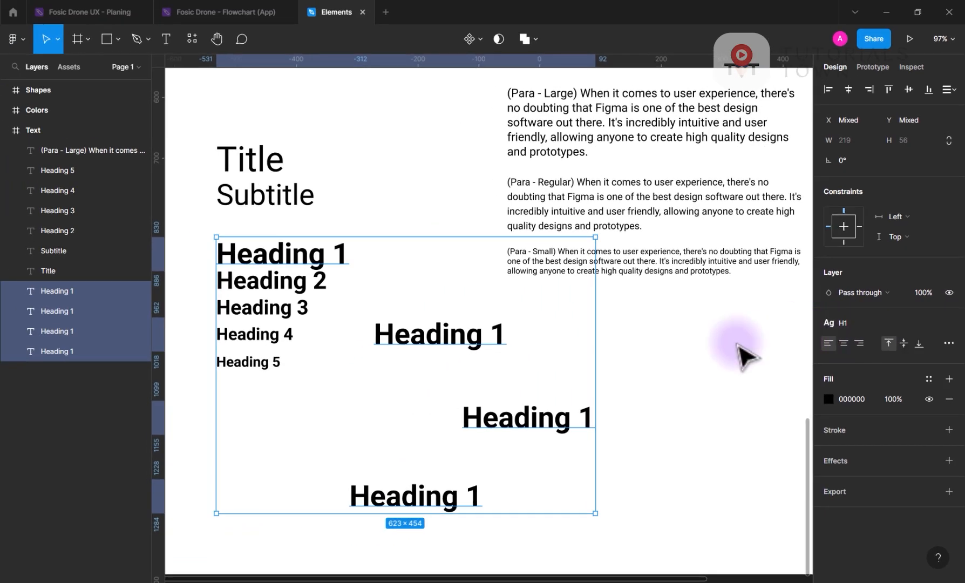
pyautogui.click(834, 321)
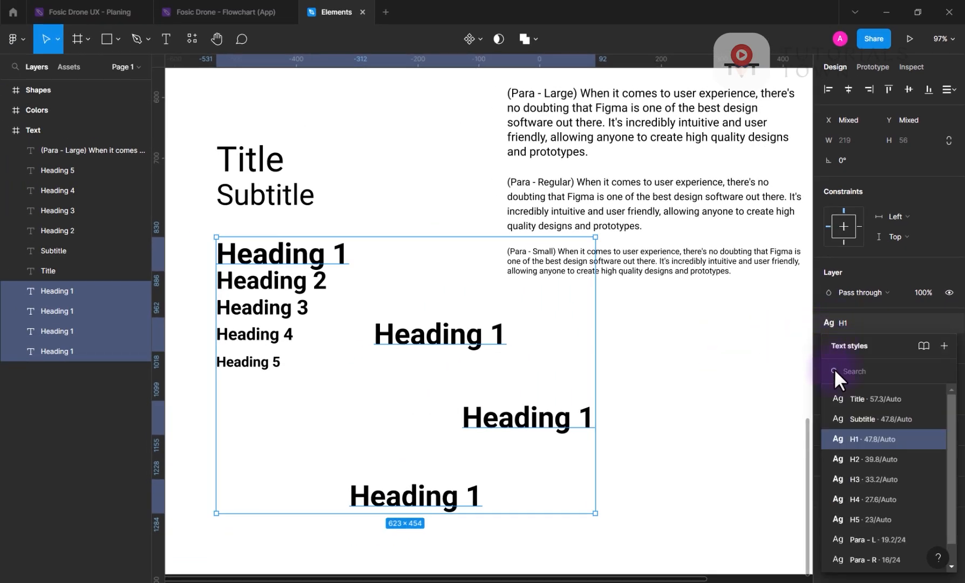
pyautogui.click(636, 467)
# Edit the H1 text style from one of the Heading 1 copies, setting its font to Sora.
pyautogui.click(528, 424)
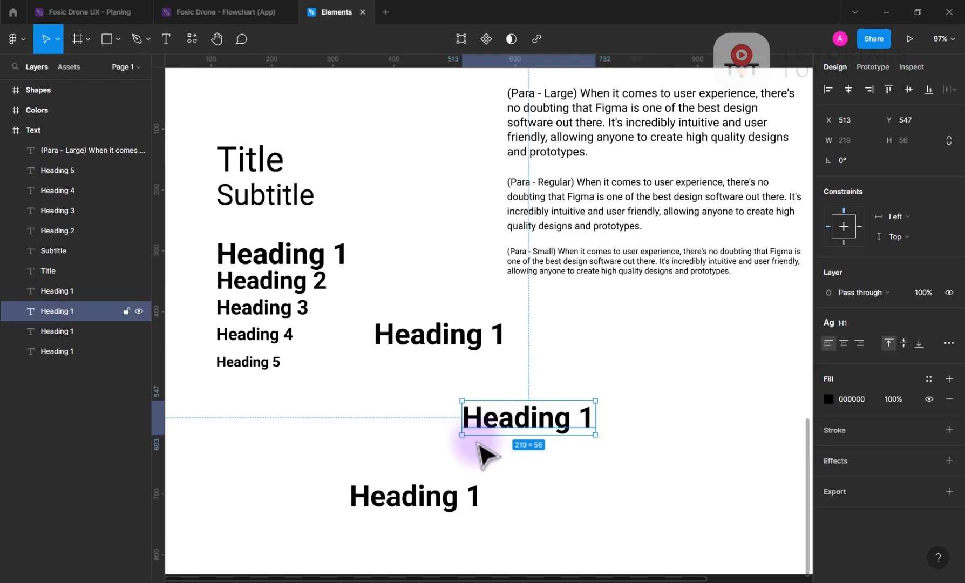
pyautogui.click(840, 324)
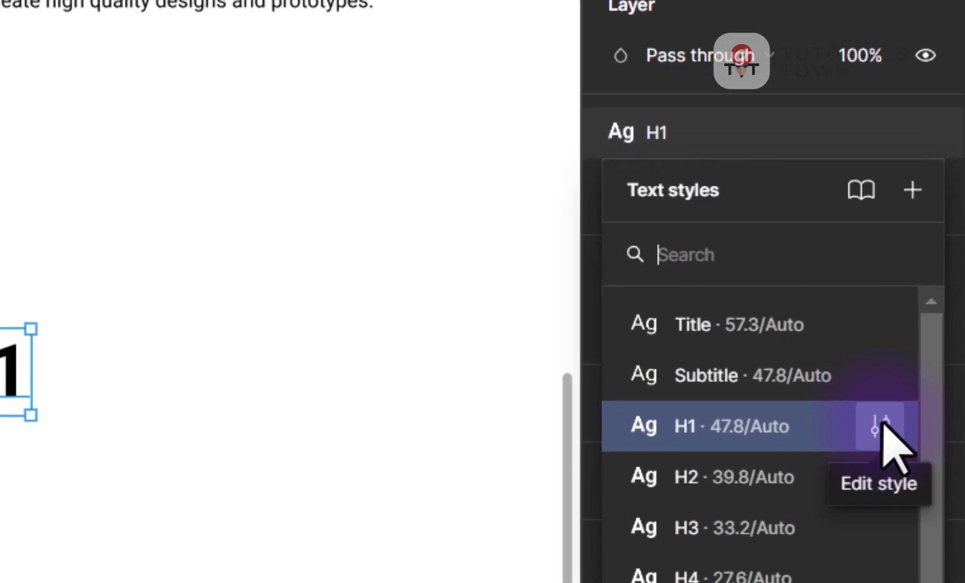
pyautogui.click(881, 425)
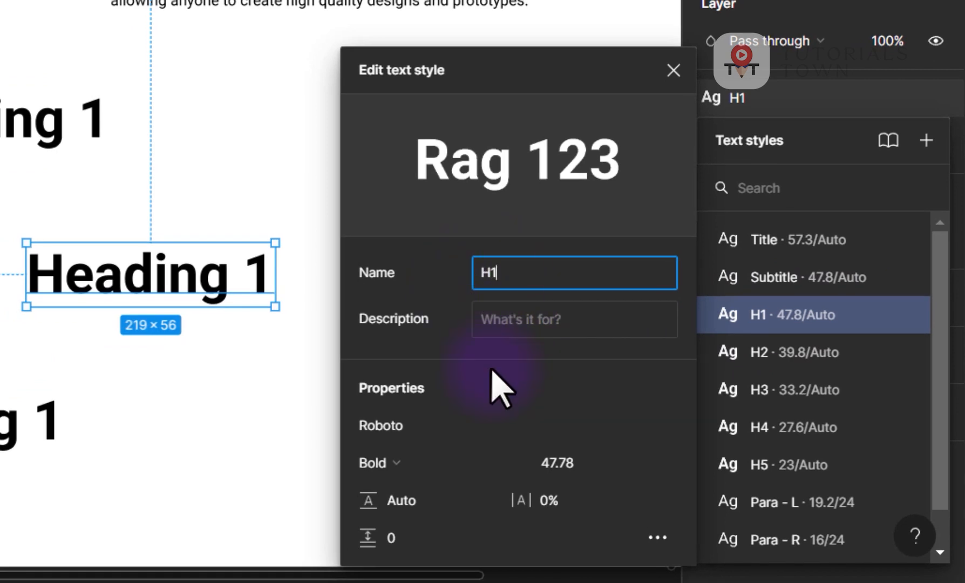
pyautogui.click(399, 426)
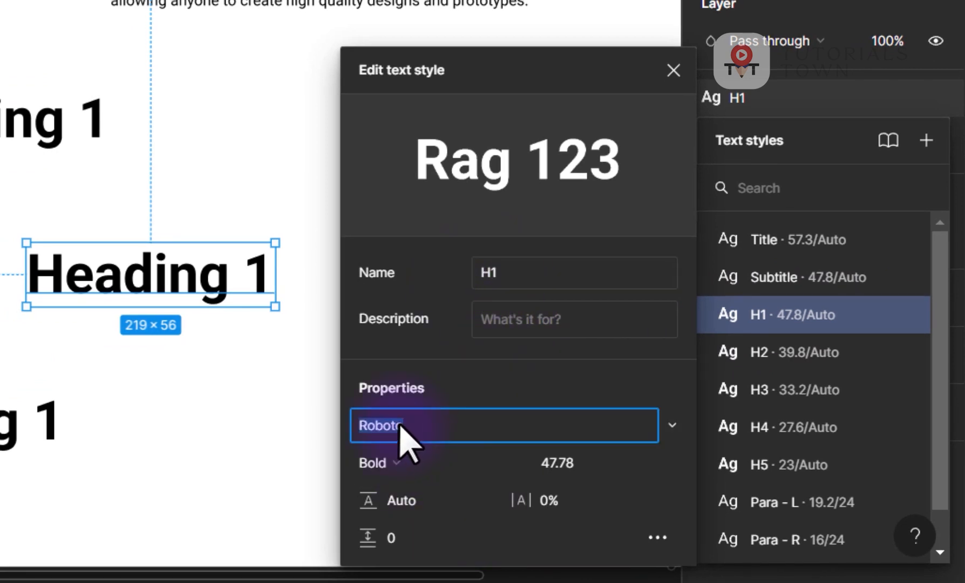
pyautogui.write('Sora')
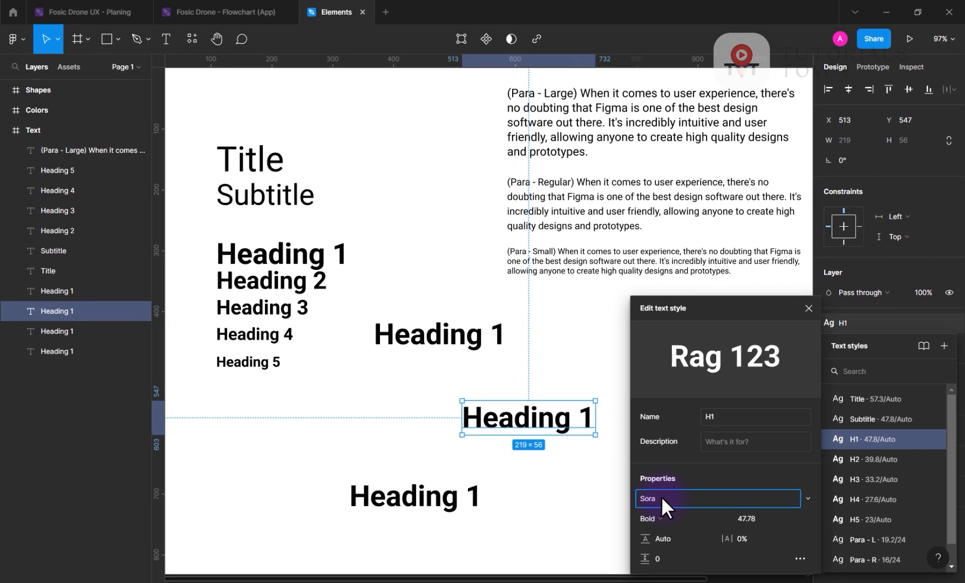
pyautogui.press('Return')
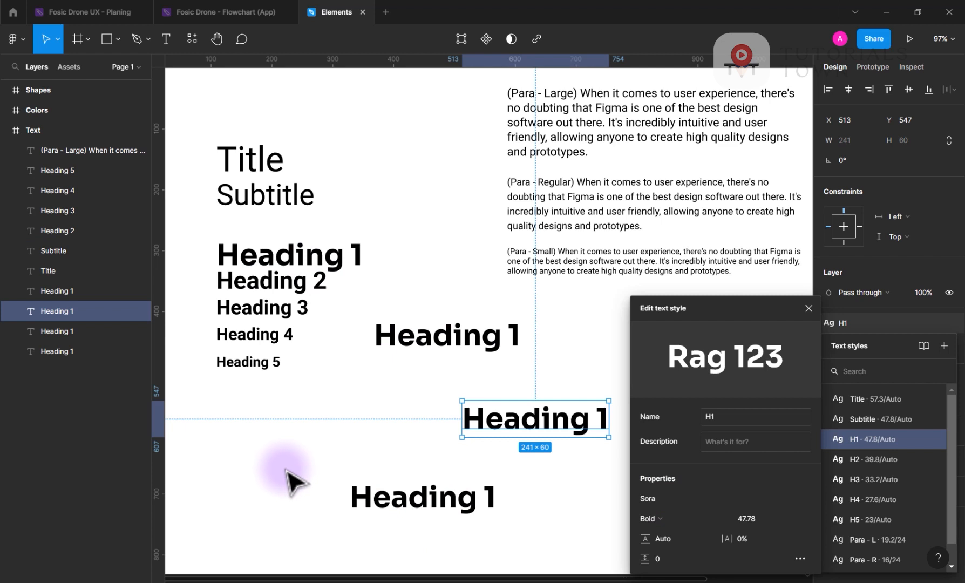
pyautogui.click(283, 437)
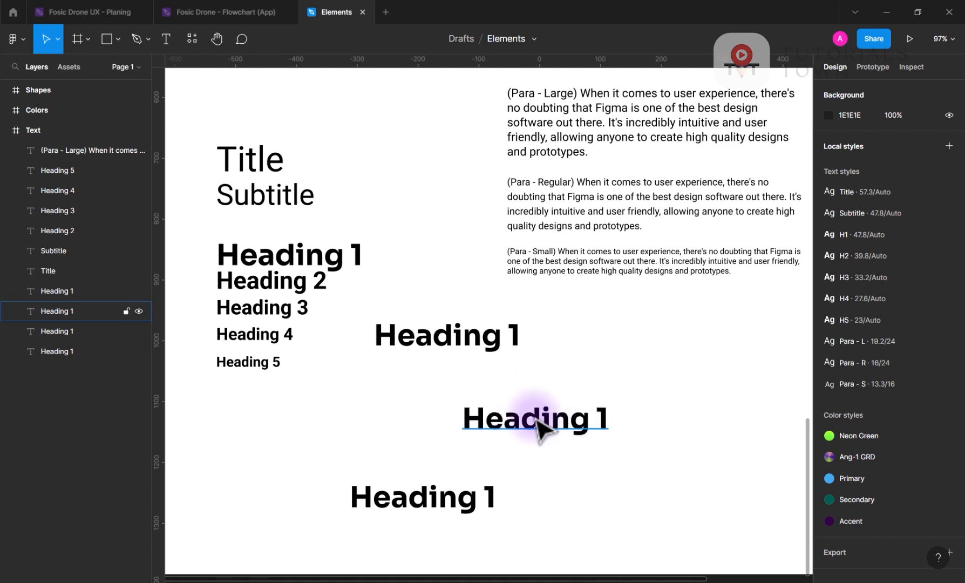
# Replace the text of the middle Heading 1 copy with "Keyboard" and the copy above it with "Mouse".
pyautogui.doubleClick(473, 425)
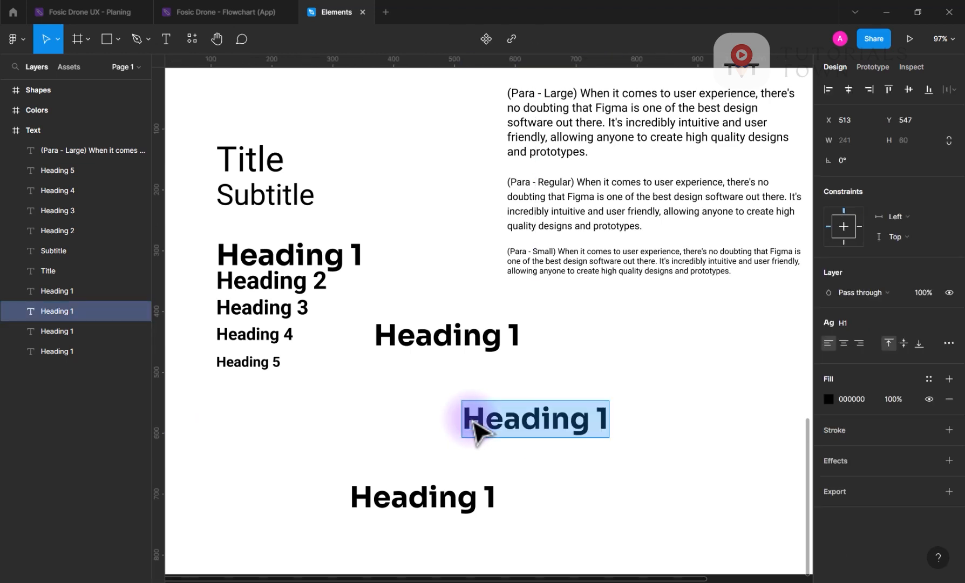
pyautogui.write('Keyboard')
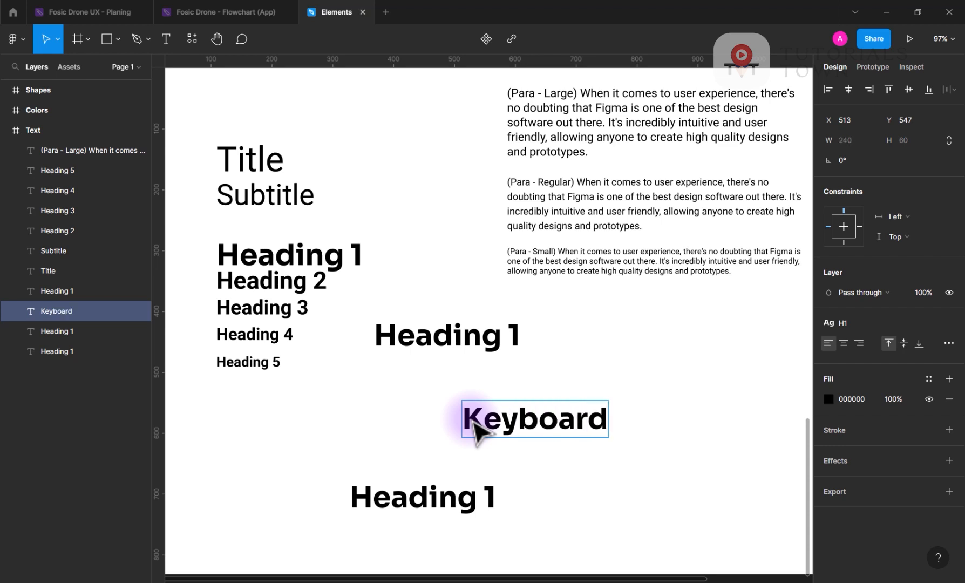
pyautogui.doubleClick(438, 331)
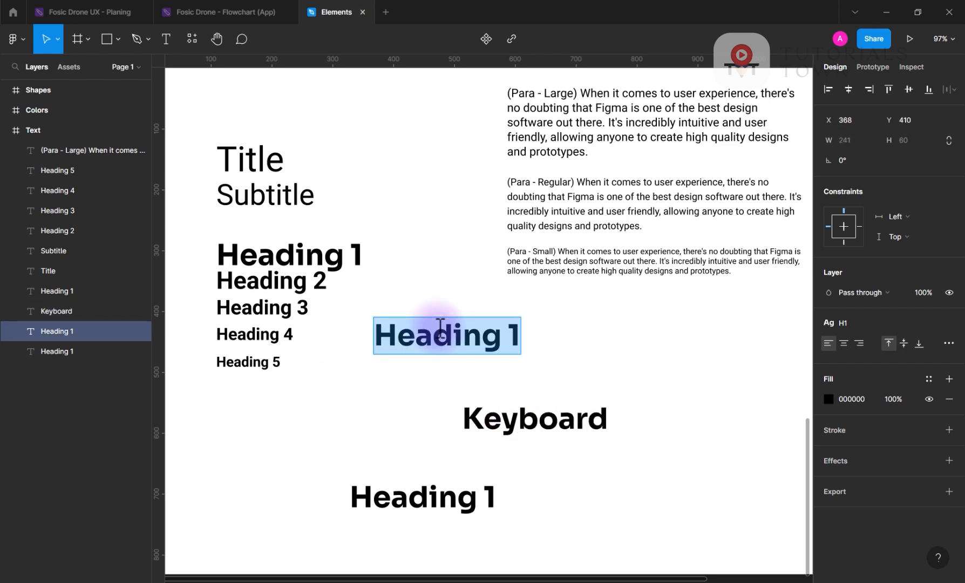
pyautogui.write('Mouse')
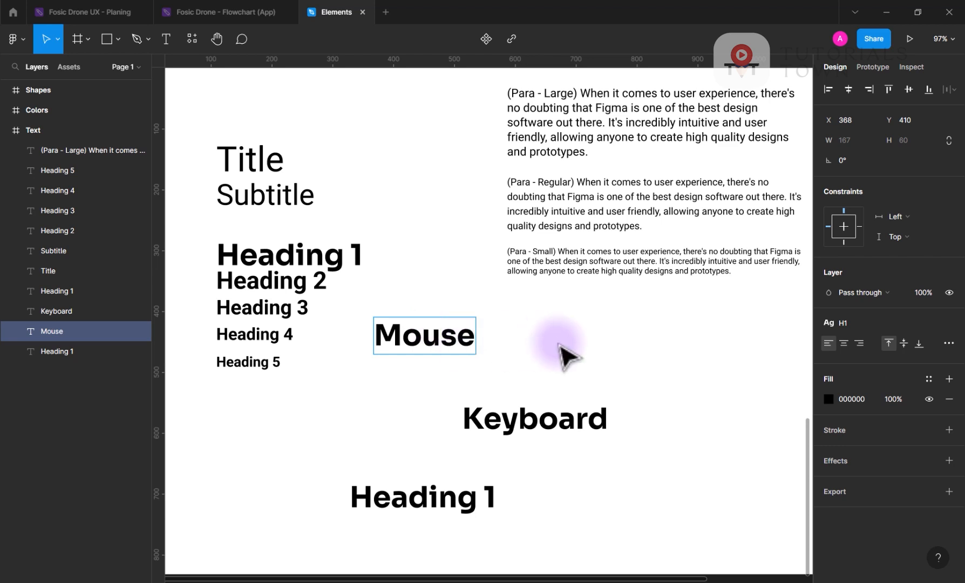
pyautogui.press('Escape')
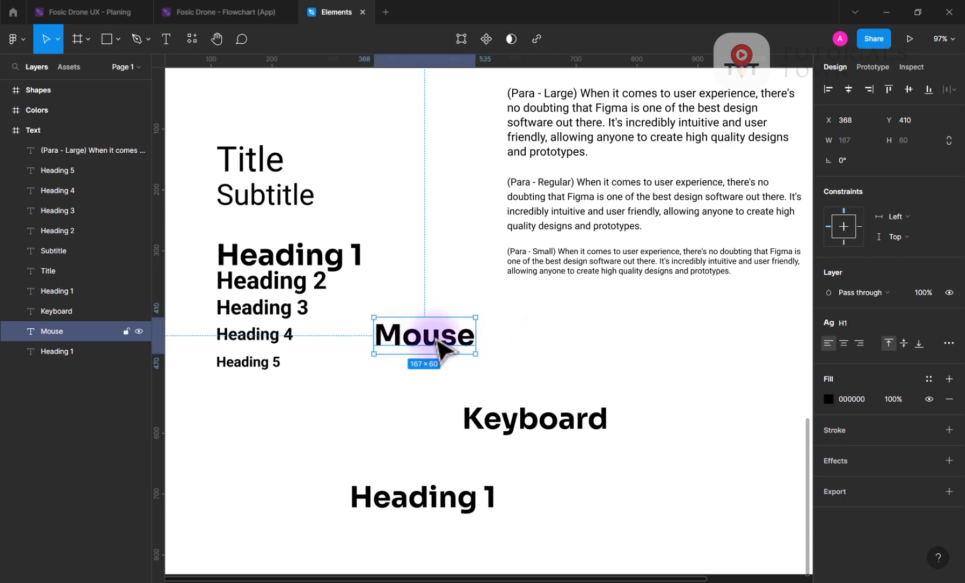
# Edit the H1 text style from the Mouse text, setting its letter case to Uppercase.
pyautogui.click(837, 320)
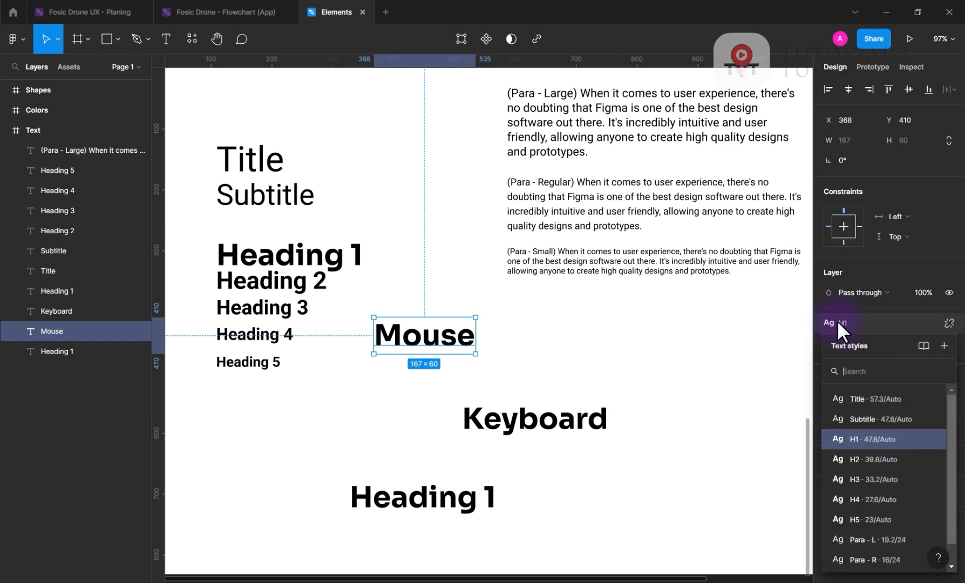
pyautogui.click(927, 438)
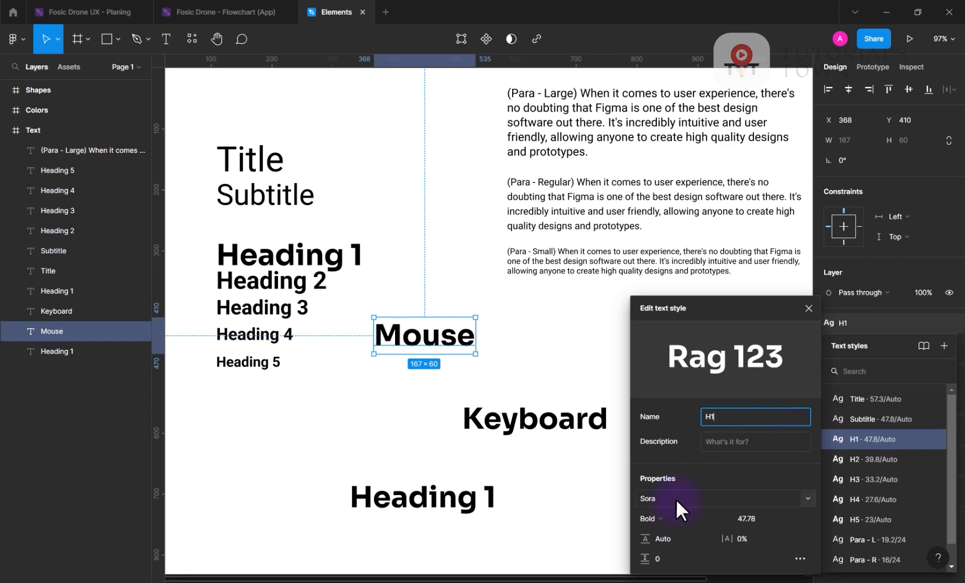
pyautogui.click(799, 556)
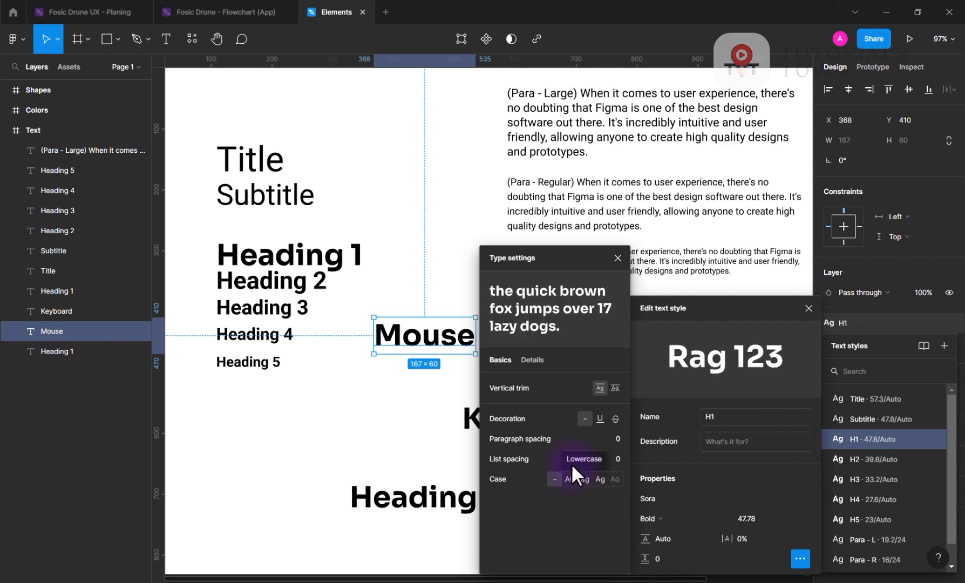
pyautogui.click(568, 479)
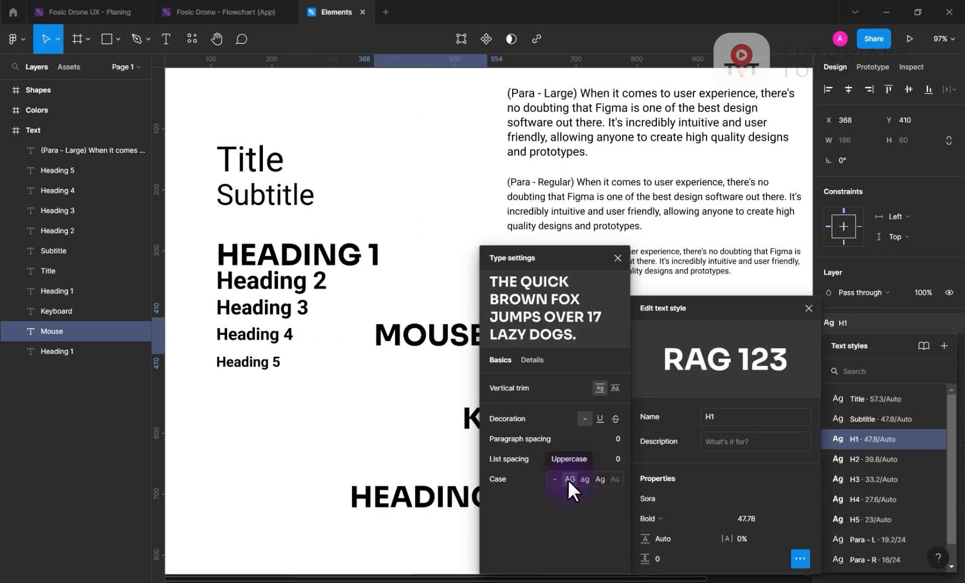
pyautogui.click(409, 436)
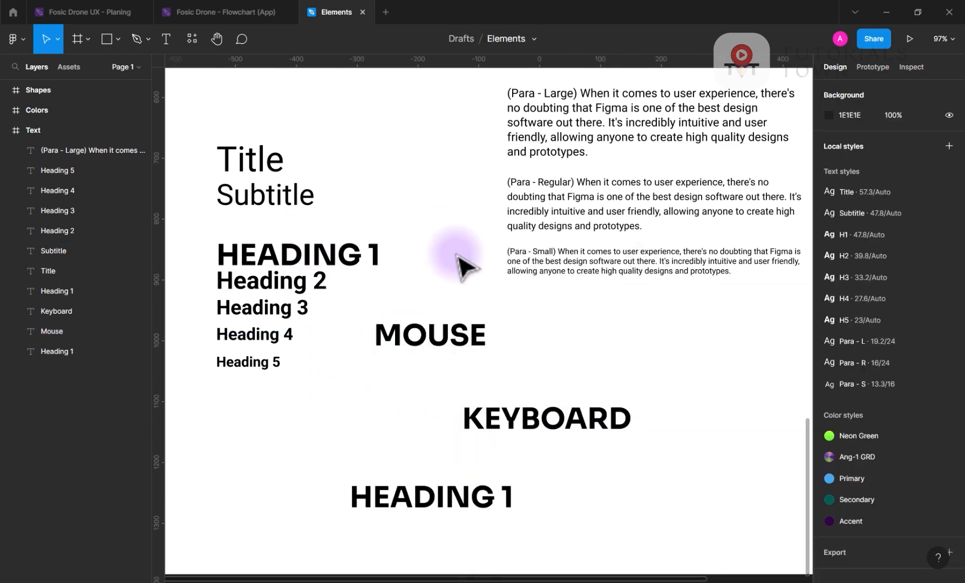